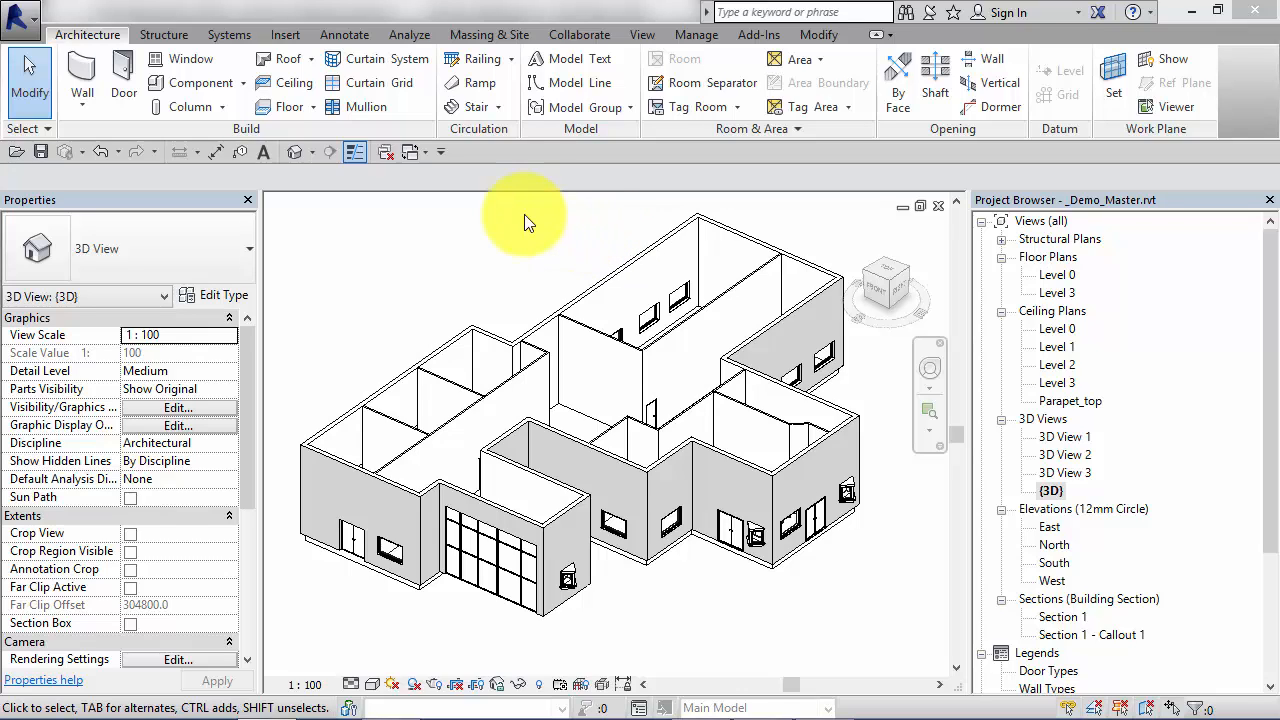
pyautogui.click(642, 34)
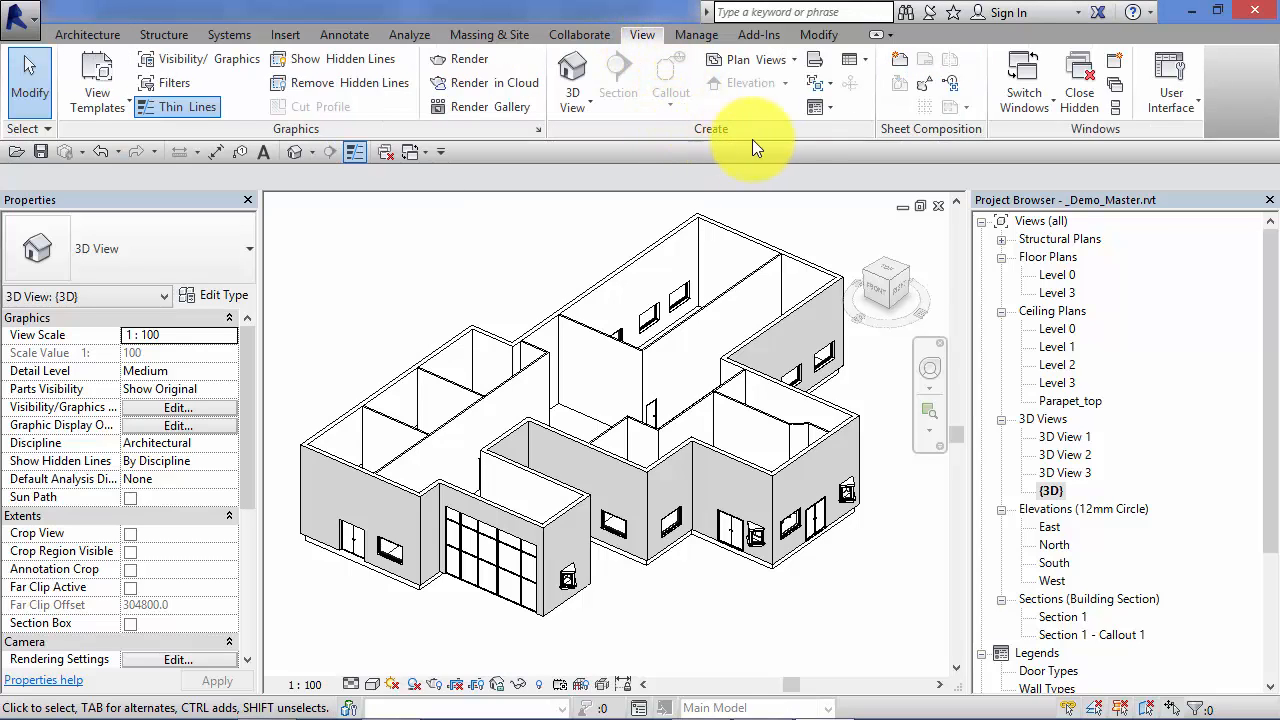
pyautogui.click(866, 61)
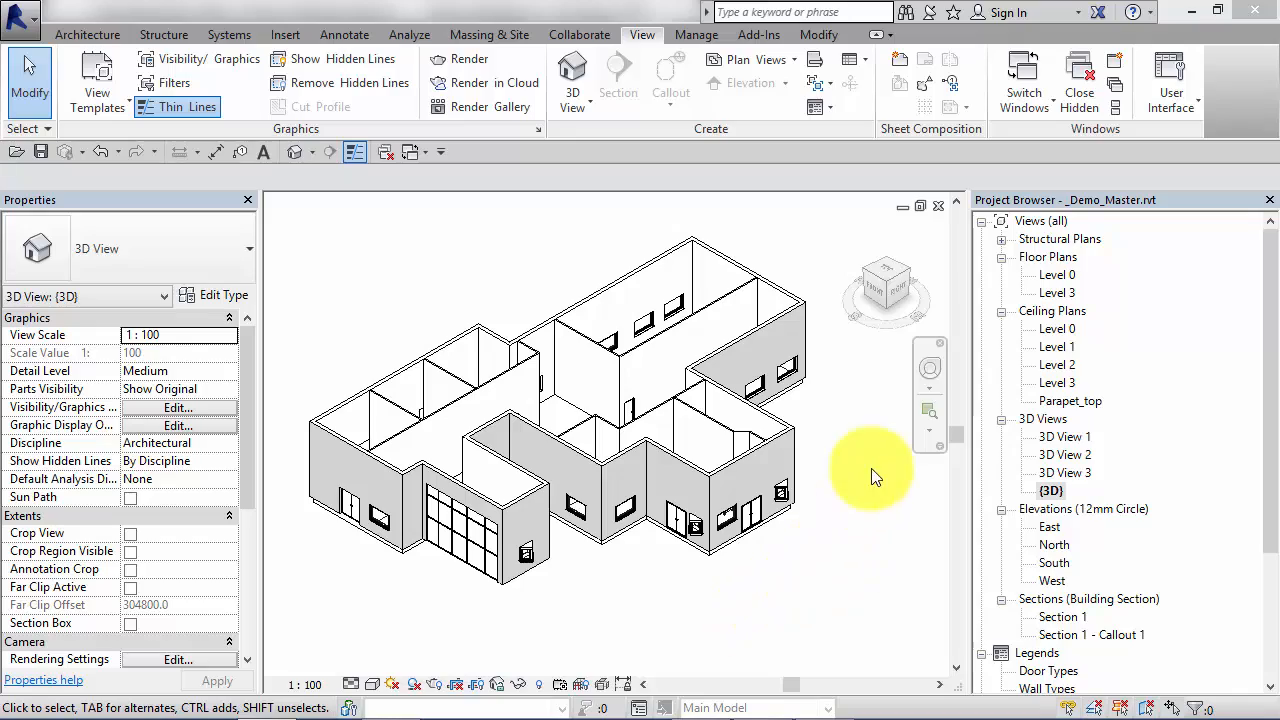
pyautogui.click(929, 368)
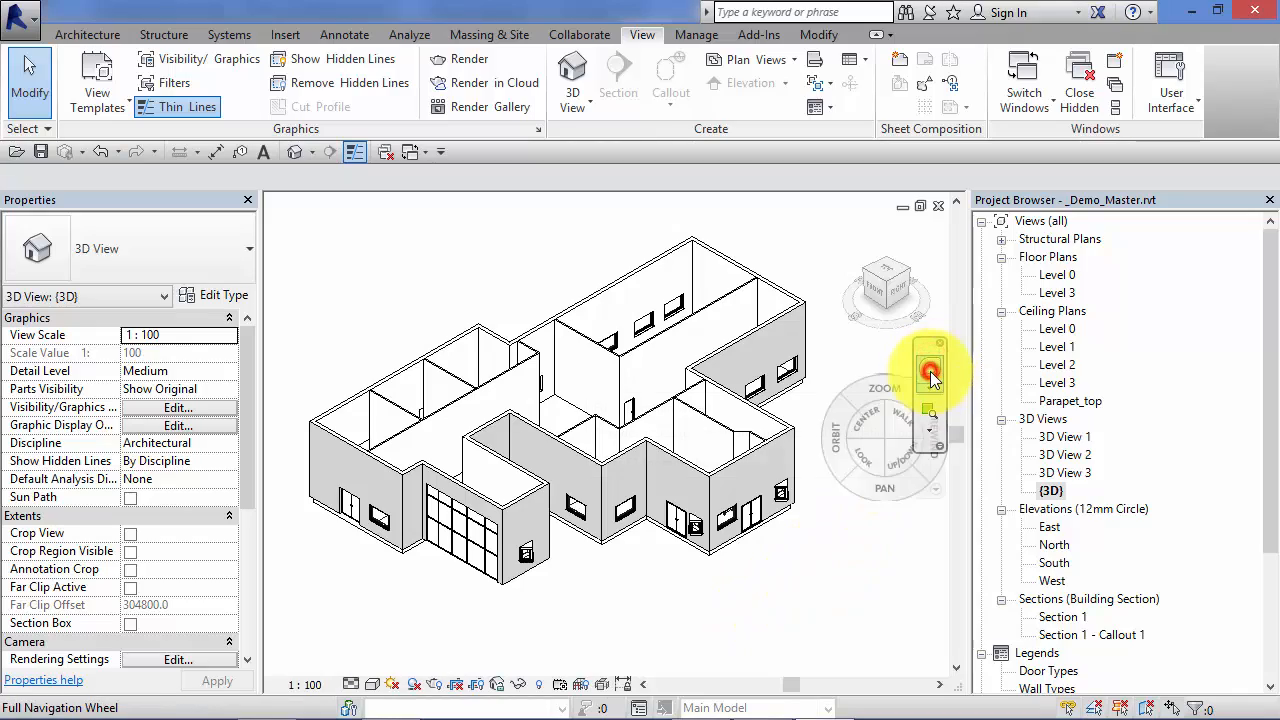
pyautogui.moveTo(848, 434); pyautogui.dragTo(814, 449)
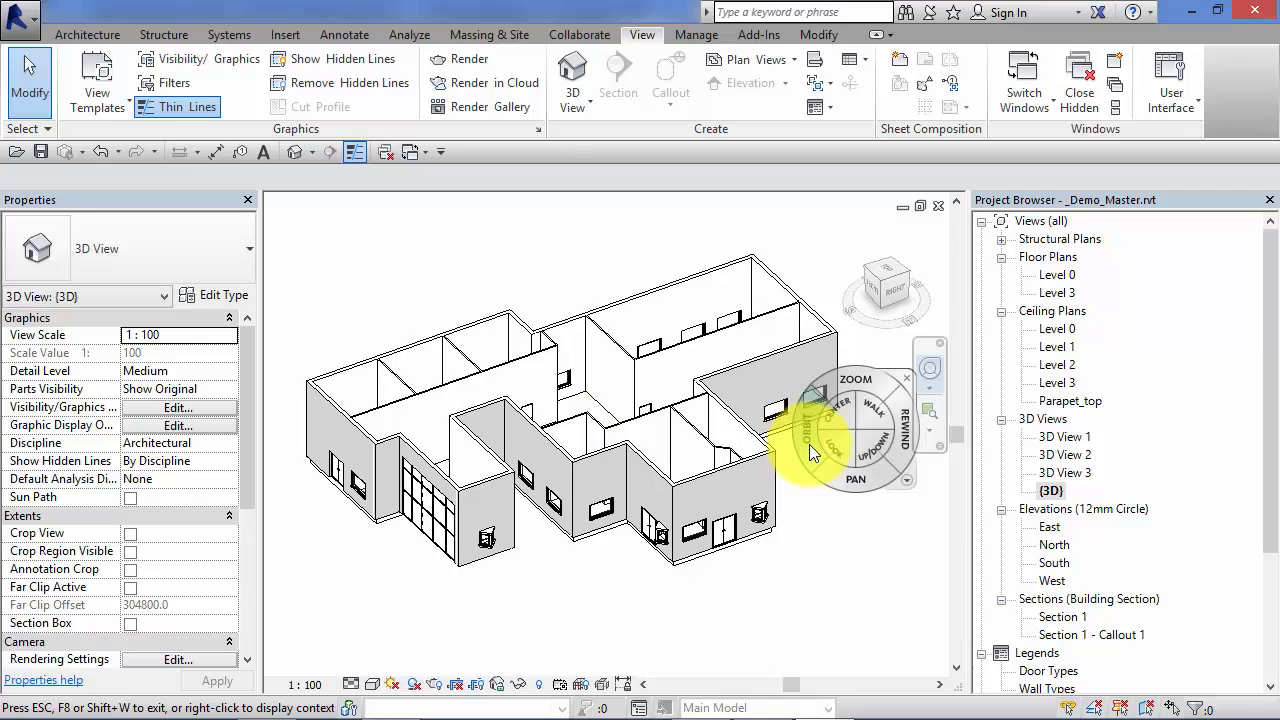
pyautogui.press('Escape')
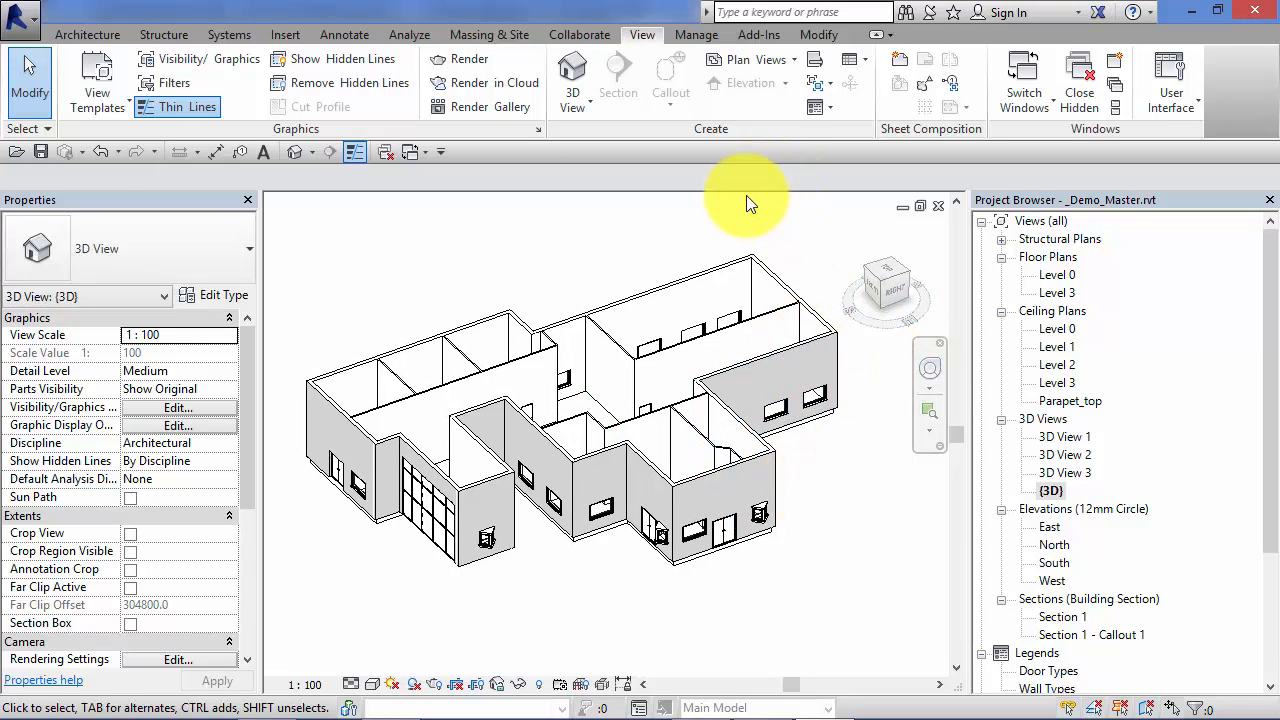
# Step: Start a new building component schedule for the Windows category, keeping the name Window Schedule and the New Construction phase
pyautogui.click(643, 32)
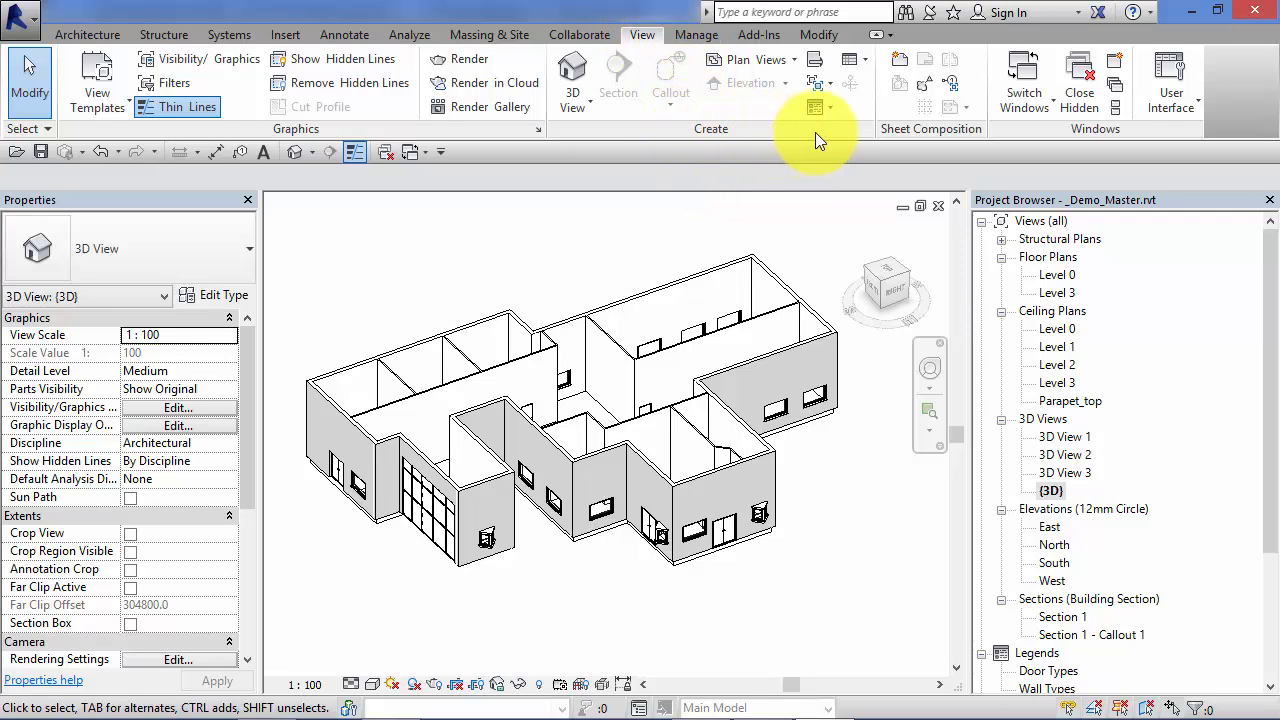
pyautogui.click(862, 63)
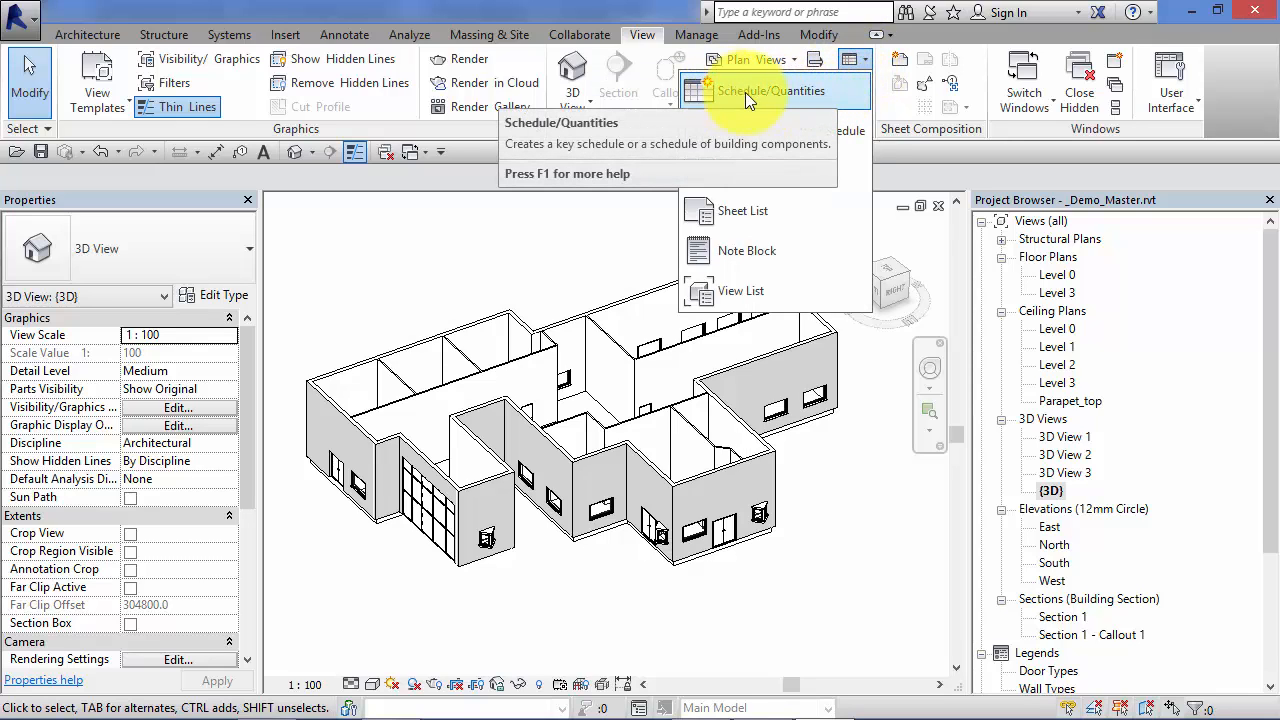
pyautogui.click(797, 91)
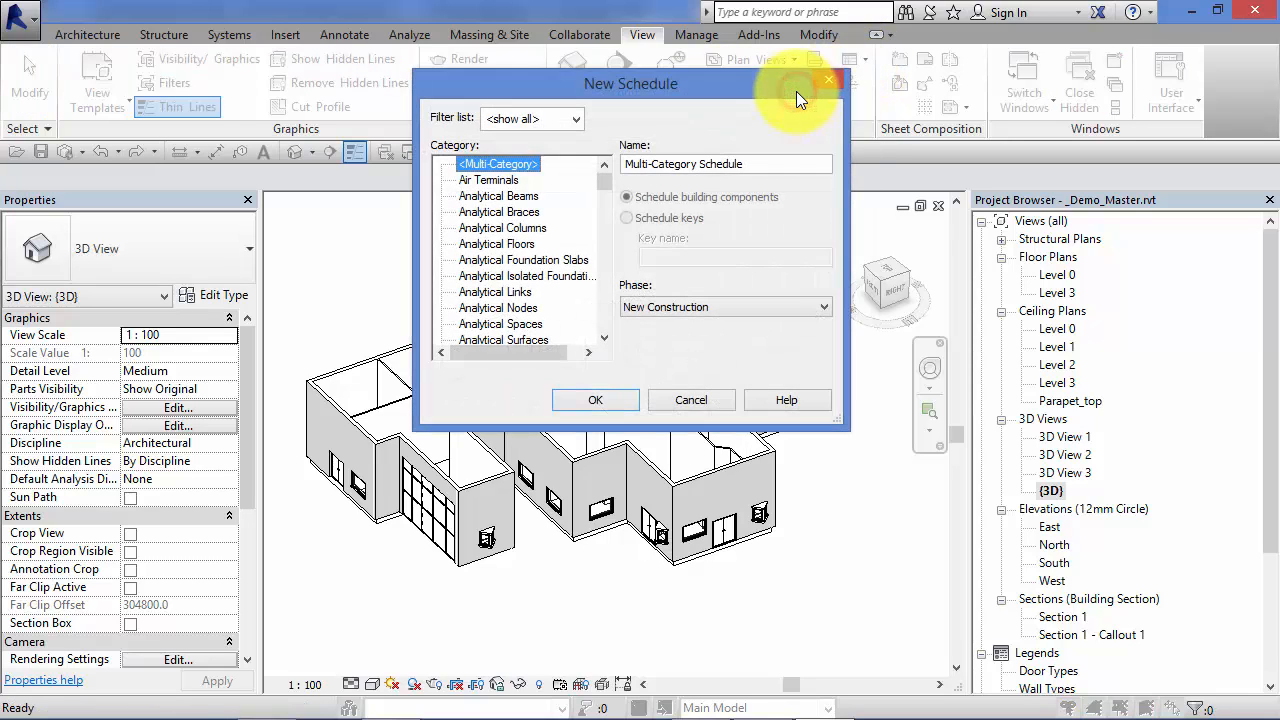
pyautogui.moveTo(704, 80); pyautogui.dragTo(676, 137)
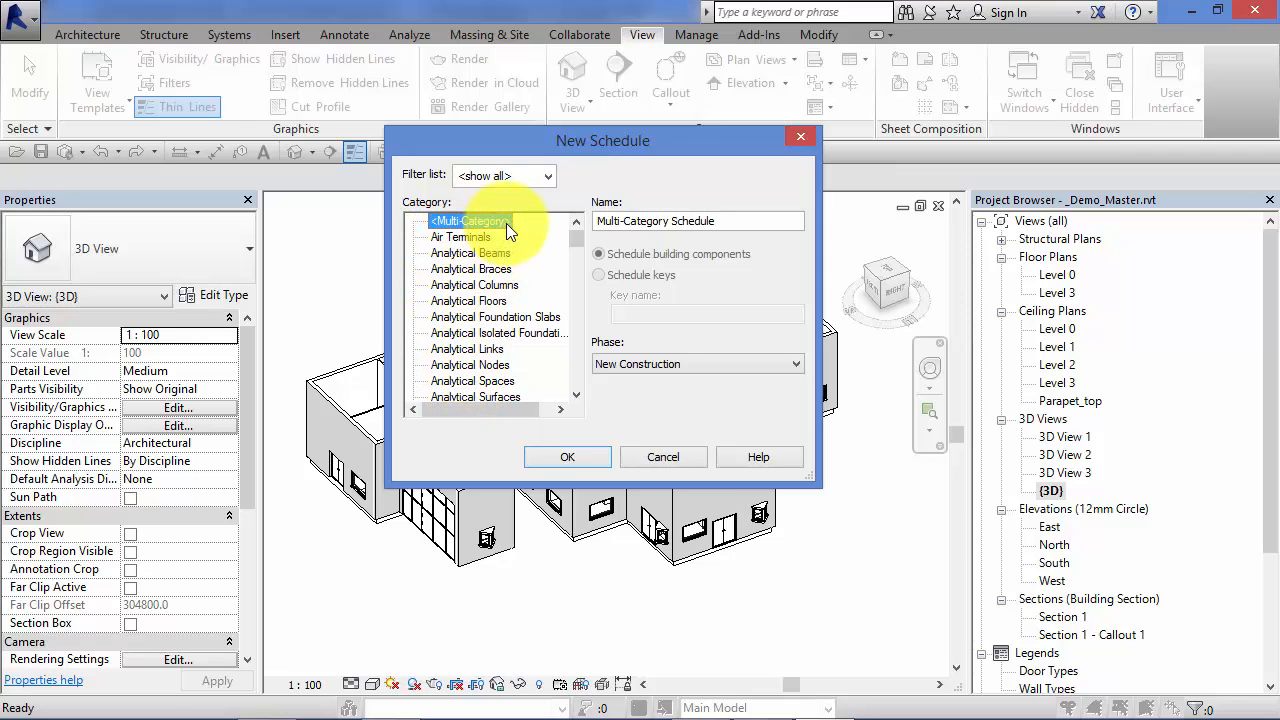
pyautogui.moveTo(575, 240); pyautogui.dragTo(577, 387)
pyautogui.click(454, 382)
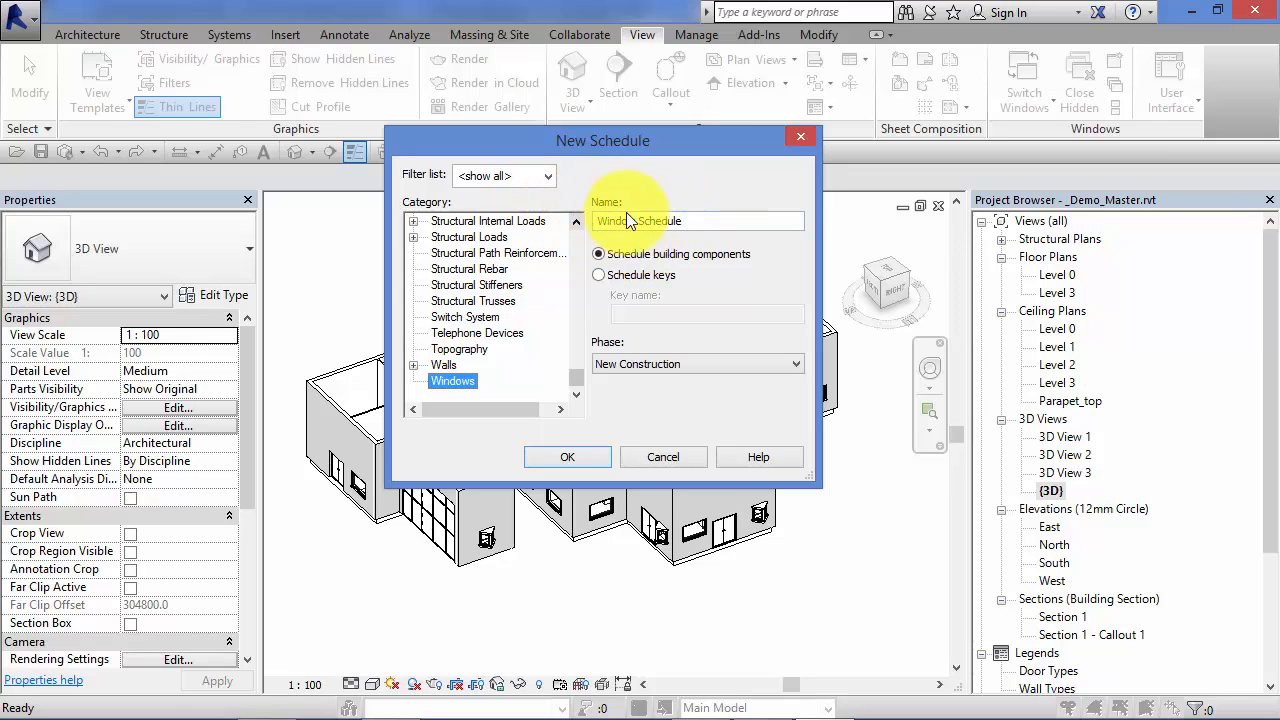
pyautogui.click(567, 464)
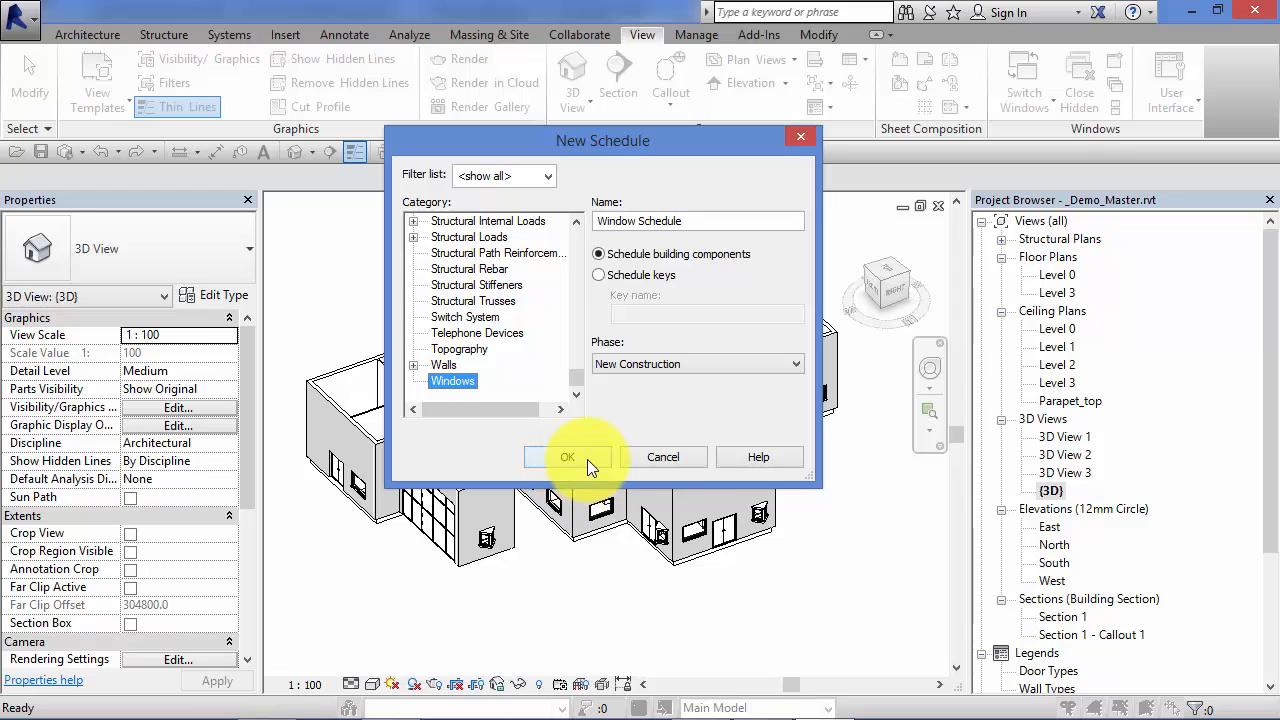
pyautogui.click(587, 457)
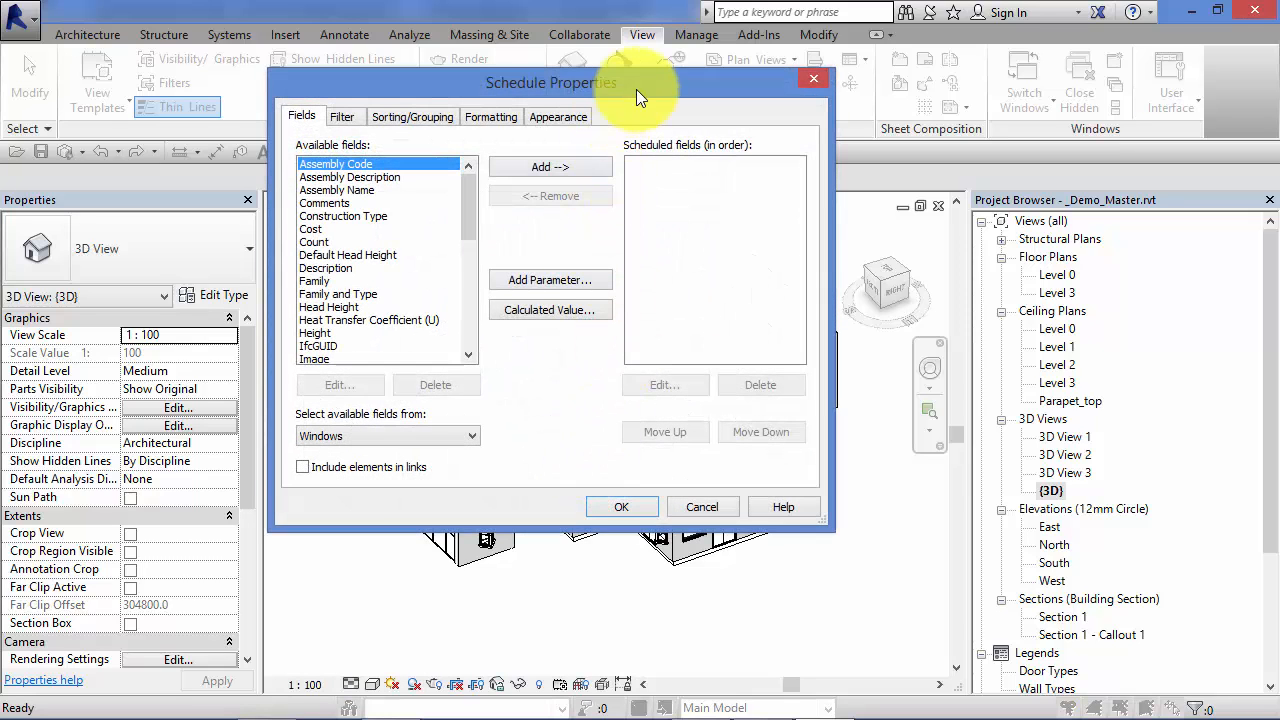
# Step: Review the Filter, Sorting/Grouping, Formatting and Appearance settings of the new window schedule, ending at its field selection
pyautogui.moveTo(636, 89); pyautogui.dragTo(684, 146)
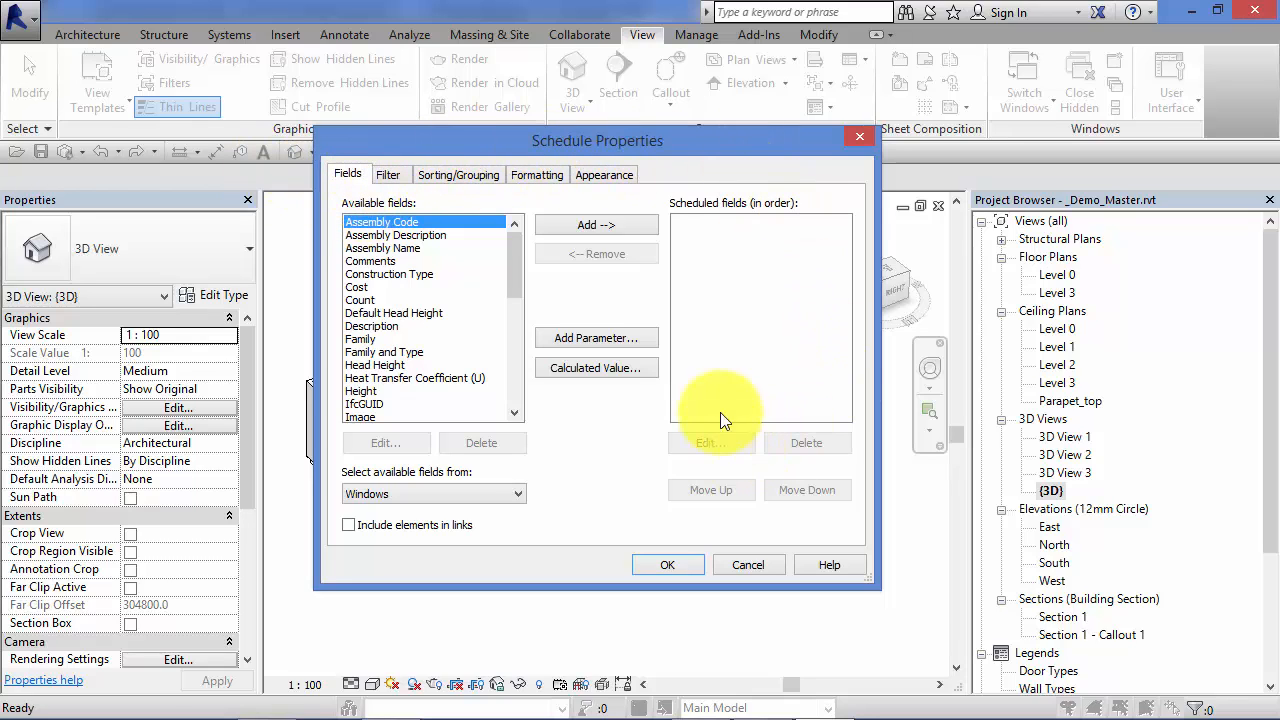
pyautogui.click(391, 175)
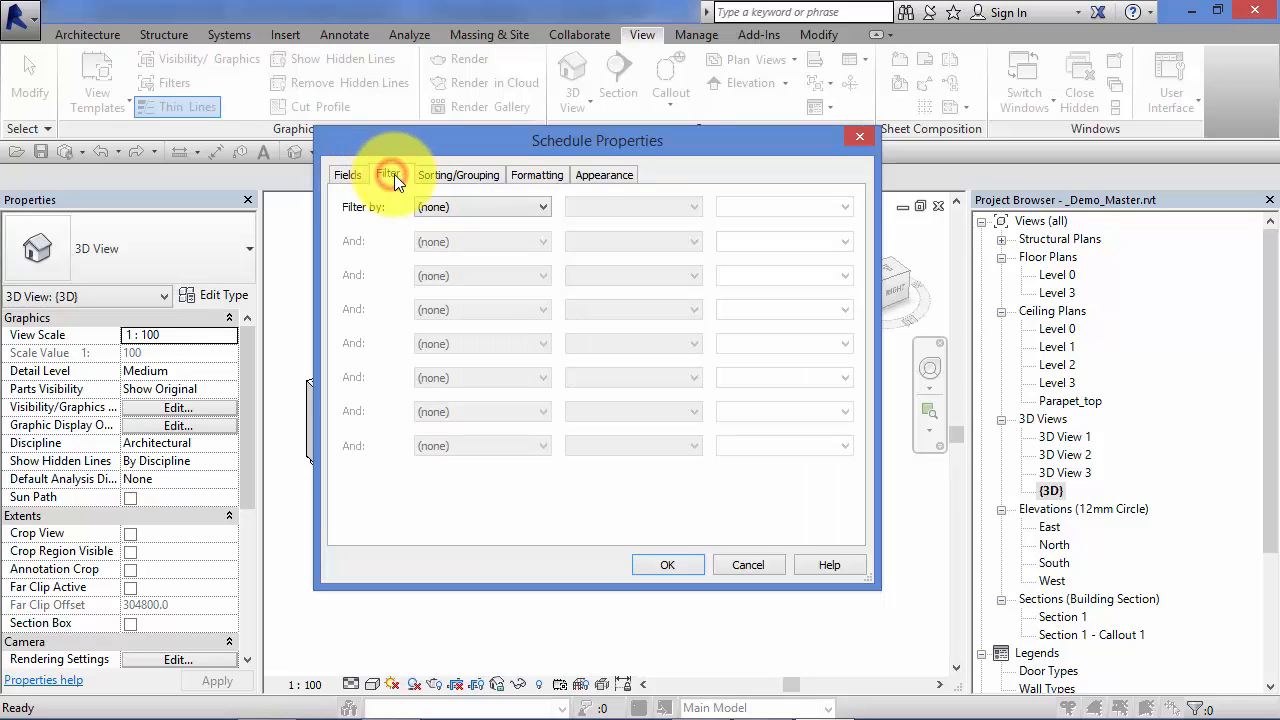
pyautogui.click(456, 176)
pyautogui.click(527, 175)
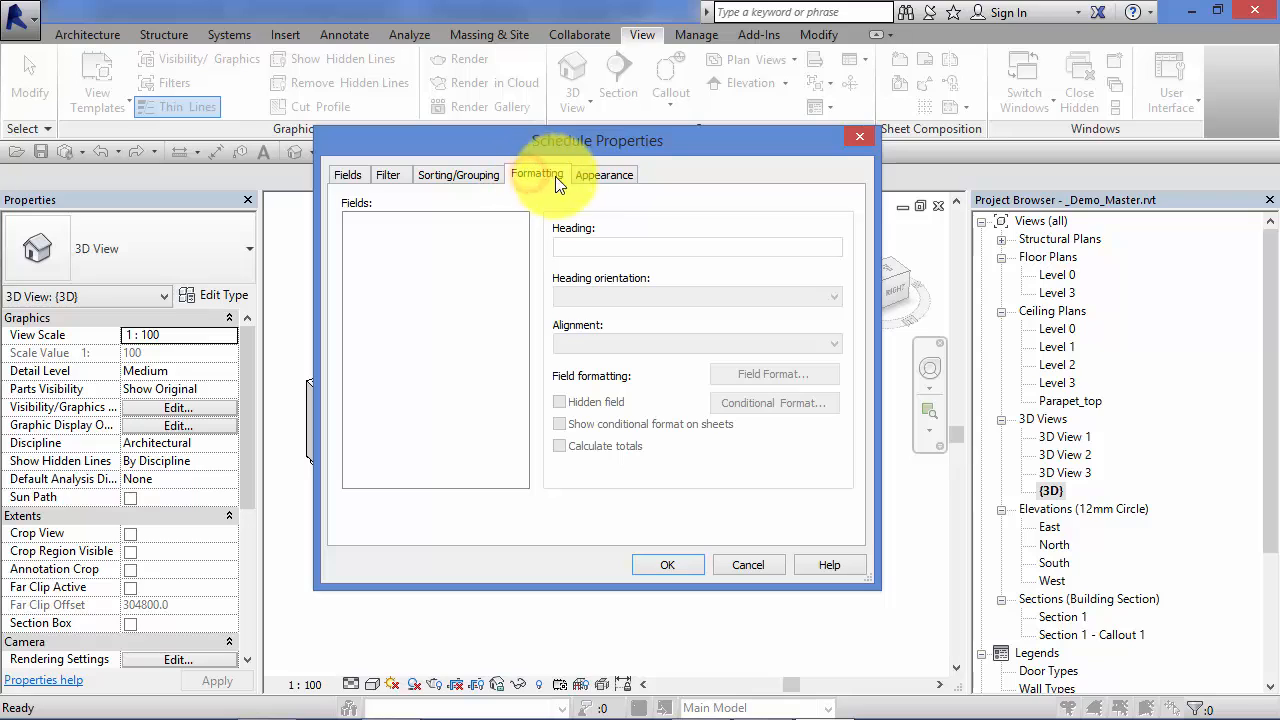
pyautogui.click(604, 176)
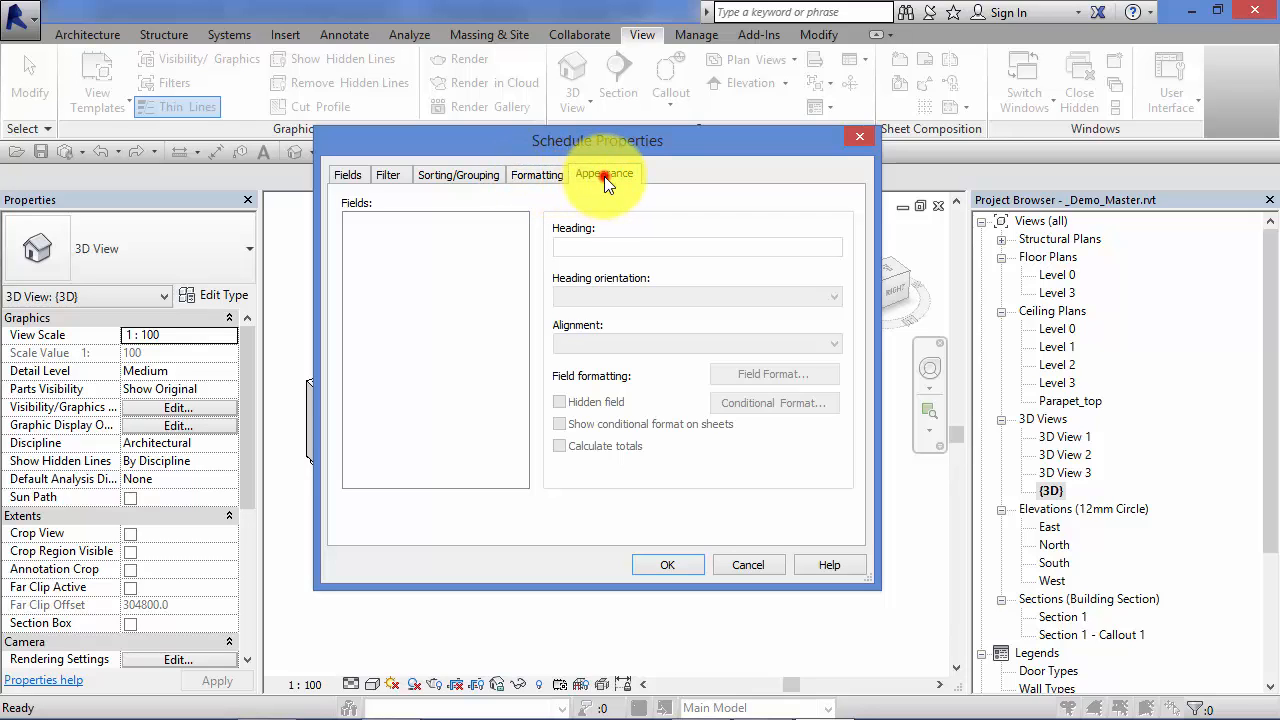
pyautogui.click(340, 174)
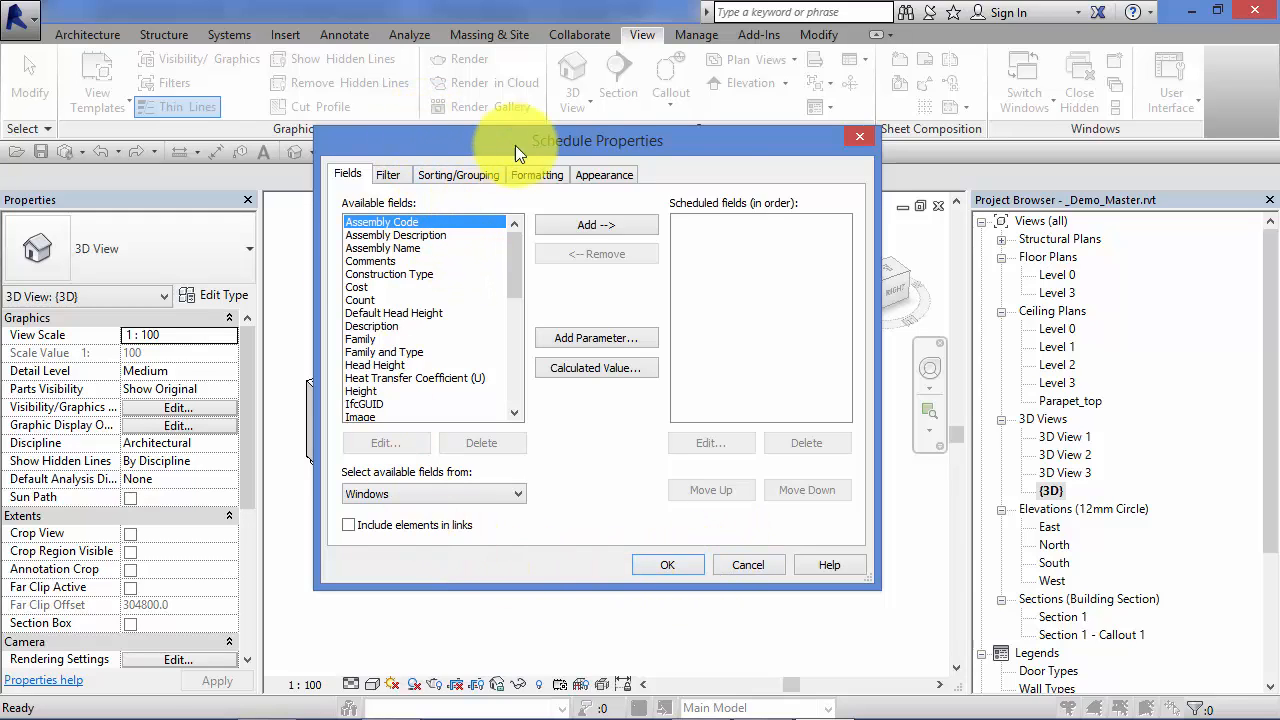
pyautogui.click(392, 176)
pyautogui.click(432, 180)
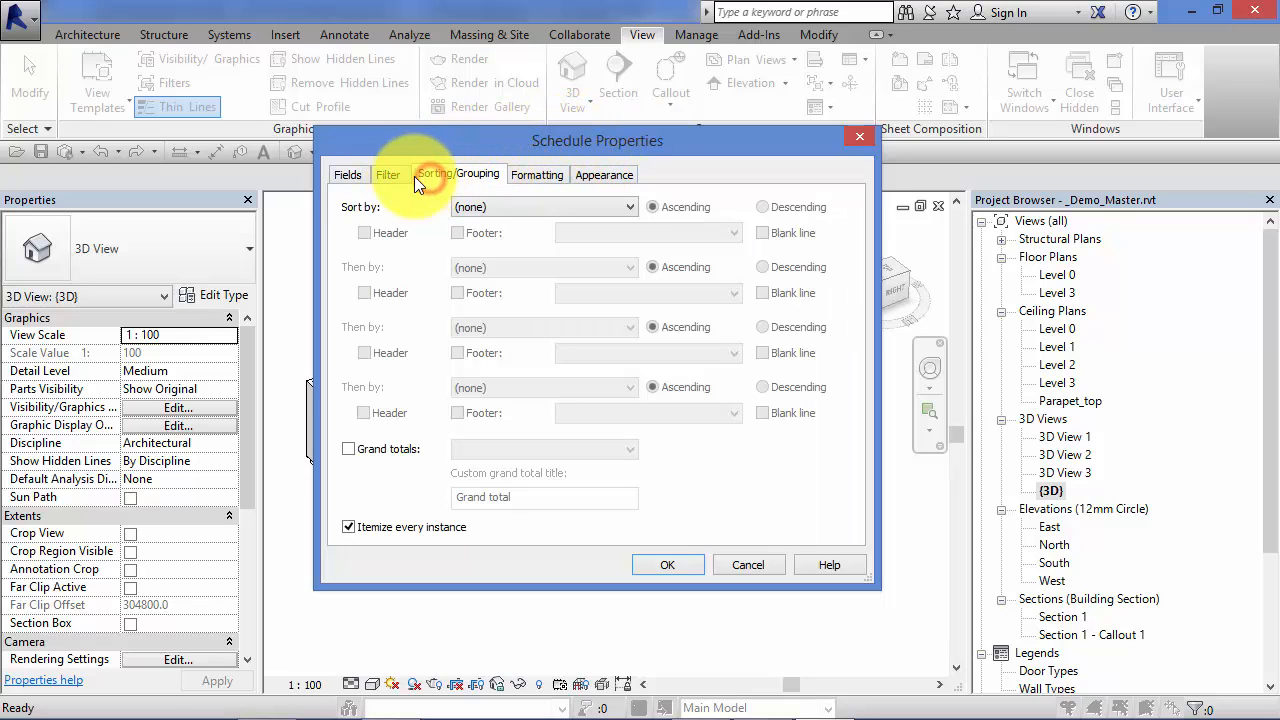
pyautogui.click(340, 175)
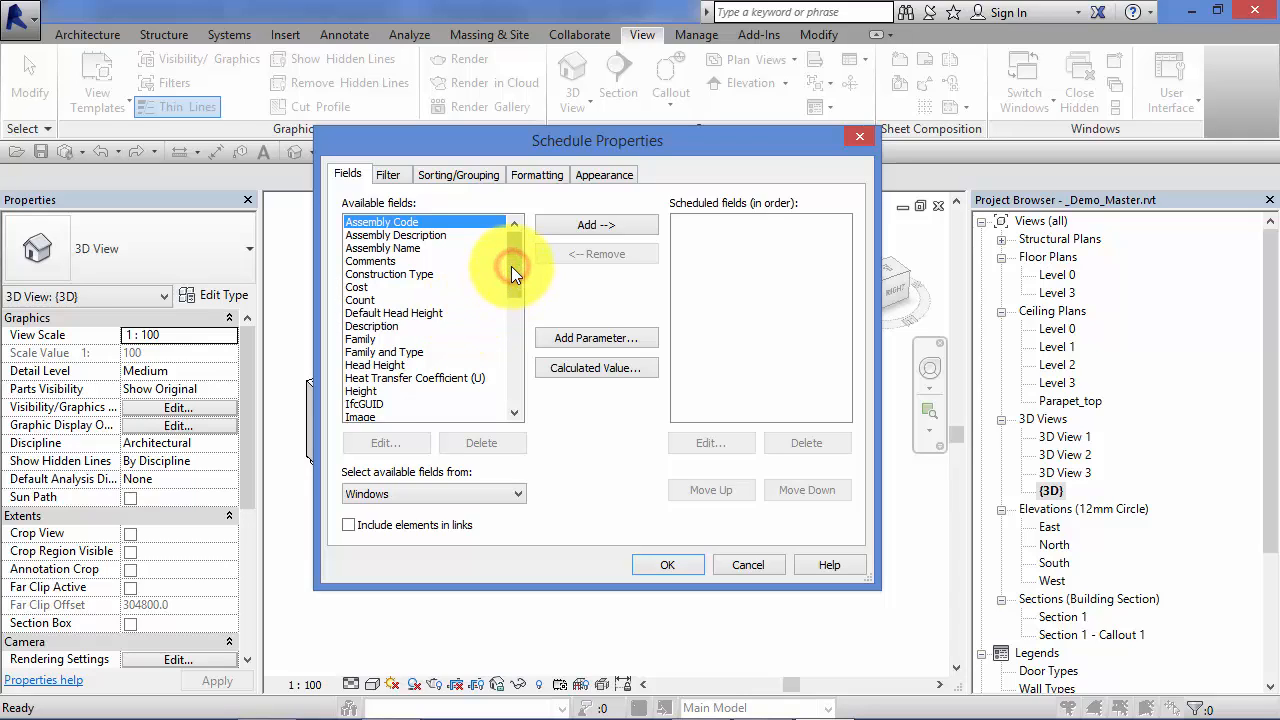
# Step: Add the Family and Type field and the Width field to the scheduled fields, in that order
pyautogui.moveTo(511, 266)
pyautogui.mouseDown()
pyautogui.moveTo(513, 302)
pyautogui.moveTo(516, 256)
pyautogui.mouseUp()
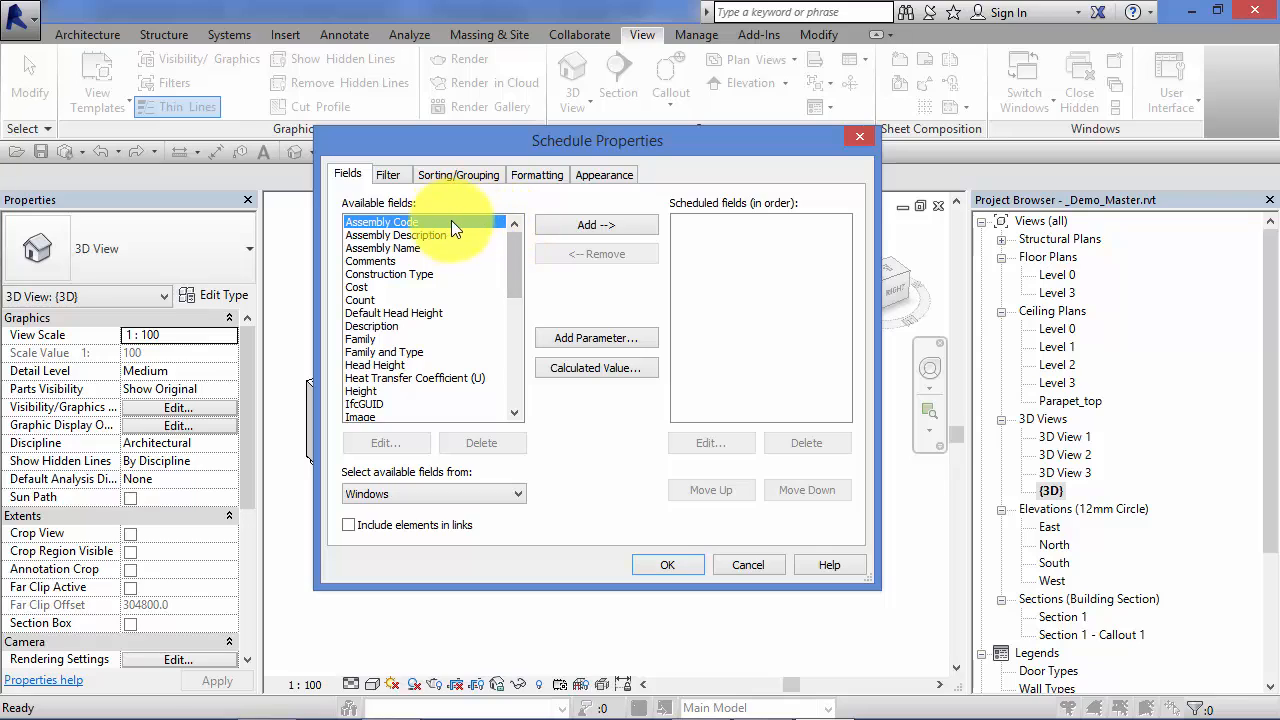
pyautogui.moveTo(404, 221); pyautogui.dragTo(345, 215)
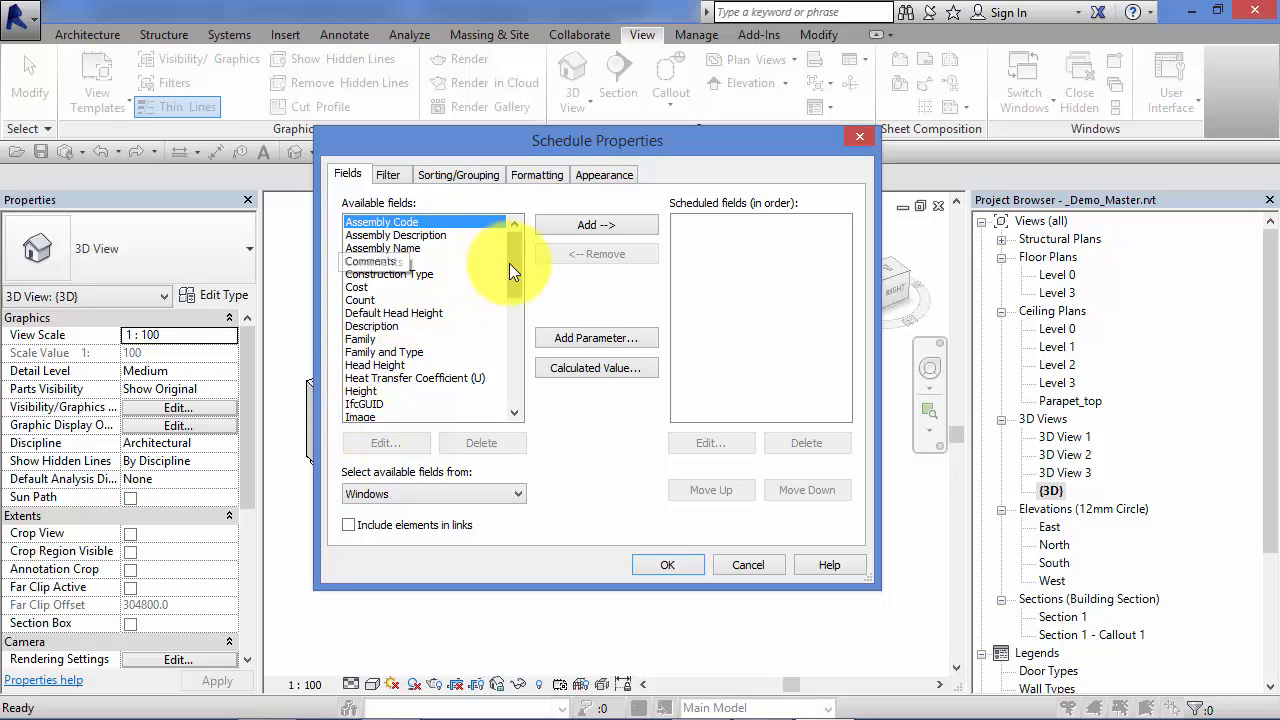
pyautogui.moveTo(509, 263)
pyautogui.mouseDown()
pyautogui.moveTo(509, 356)
pyautogui.moveTo(510, 288)
pyautogui.mouseUp()
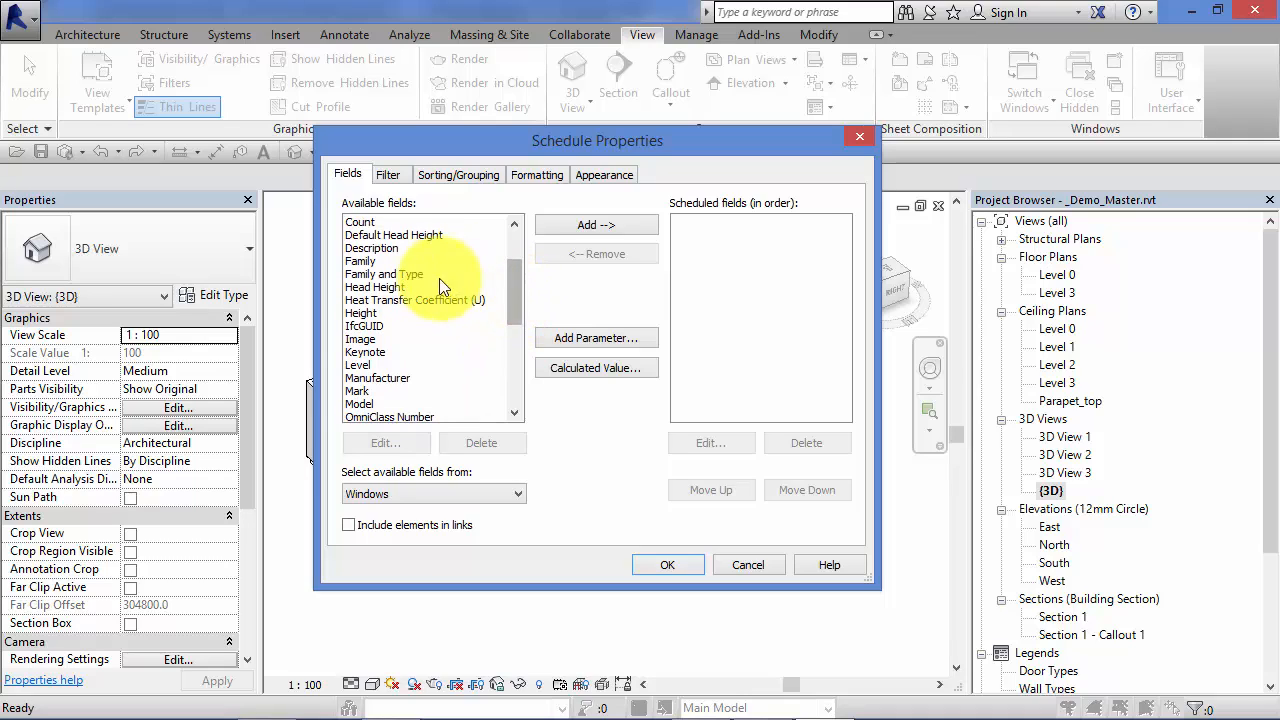
pyautogui.click(384, 276)
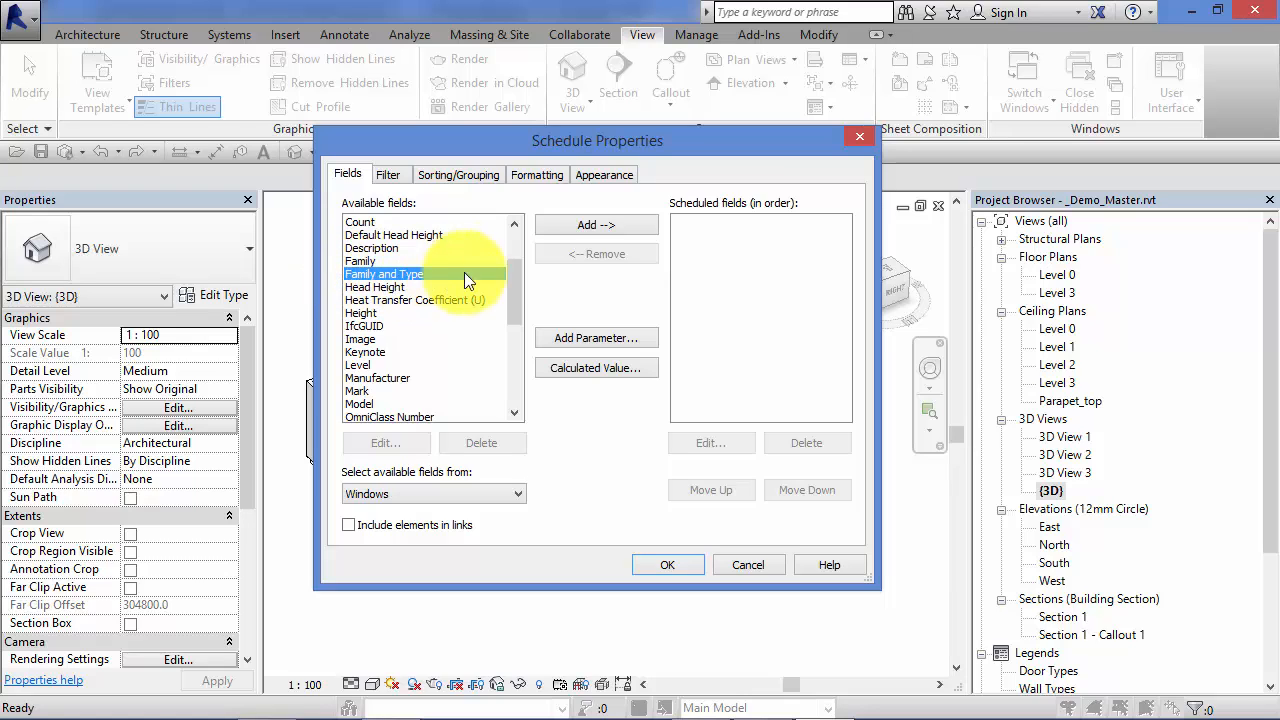
pyautogui.click(639, 222)
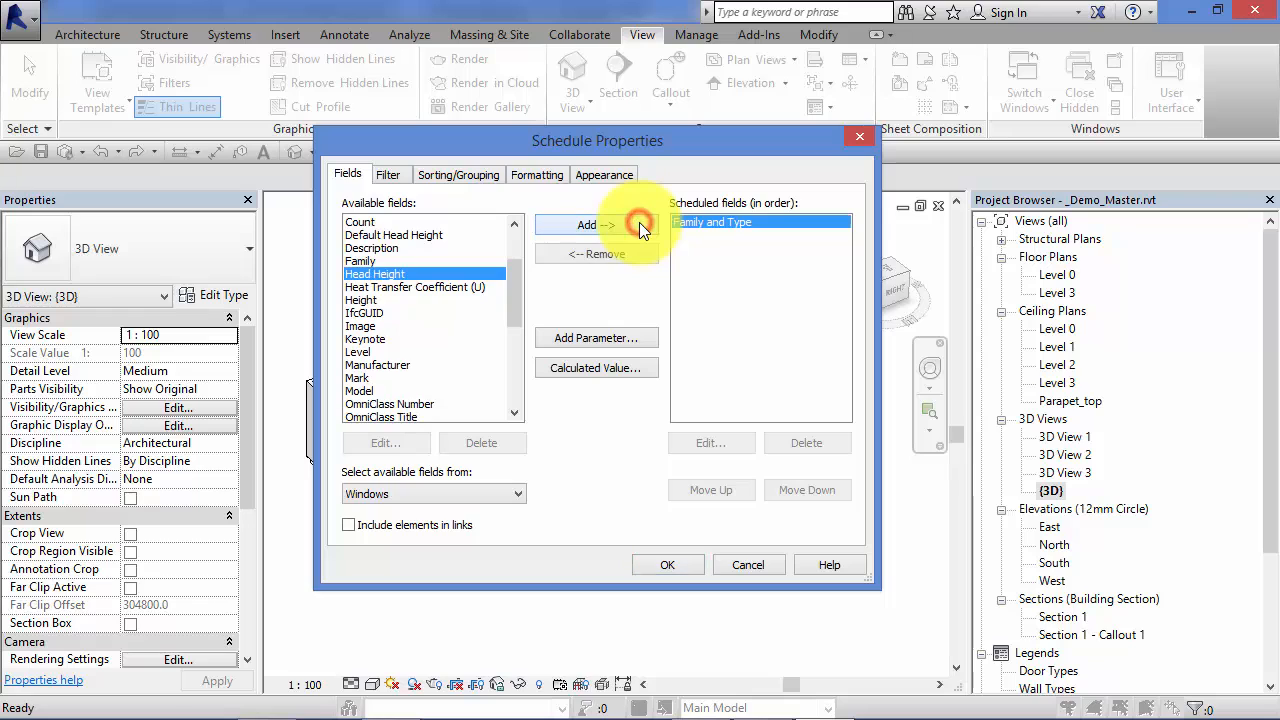
pyautogui.moveTo(516, 270); pyautogui.dragTo(519, 364)
pyautogui.click(371, 404)
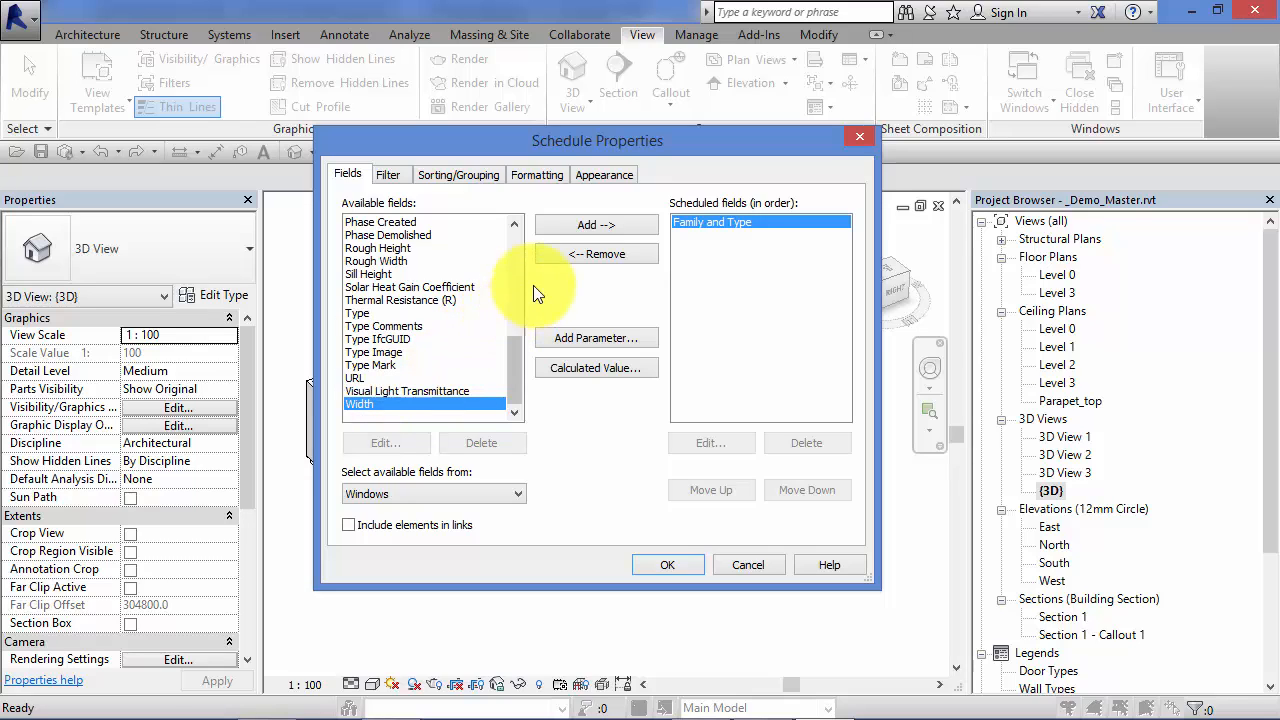
pyautogui.click(615, 224)
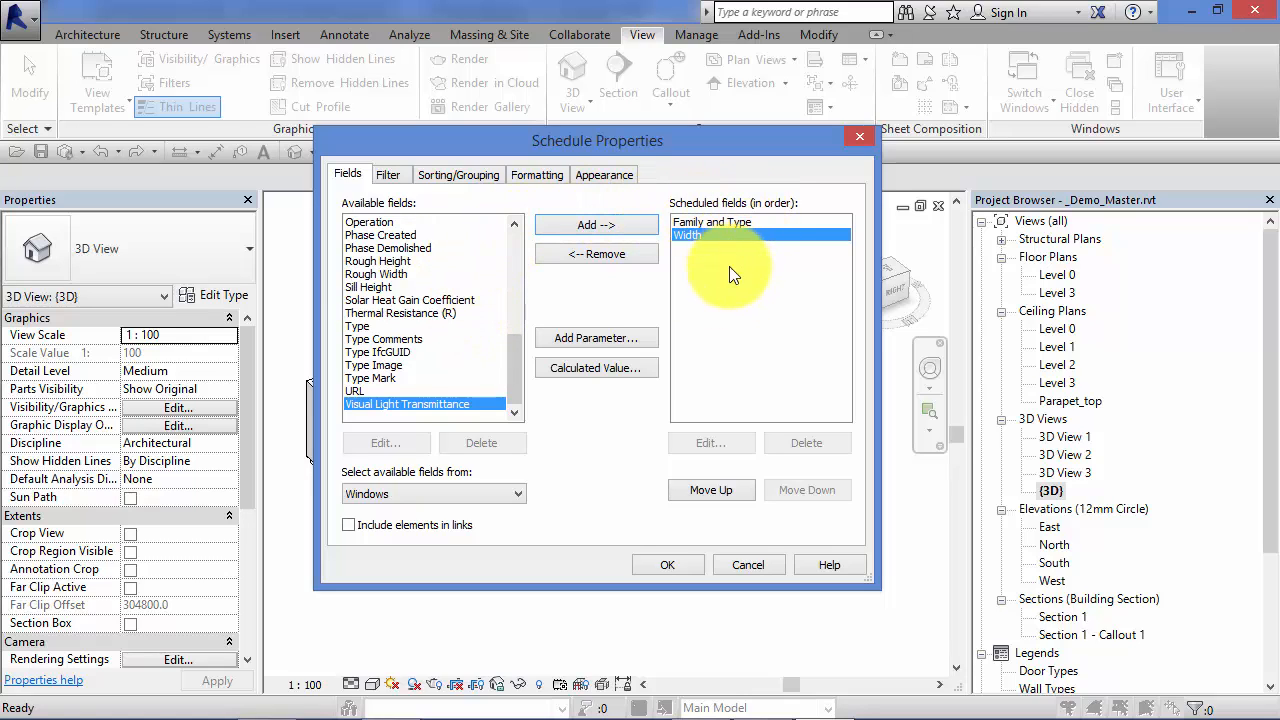
# Step: Add the Height and Count fields after Width in the window schedule's scheduled fields
pyautogui.moveTo(506, 348); pyautogui.dragTo(544, 275)
pyautogui.click(362, 300)
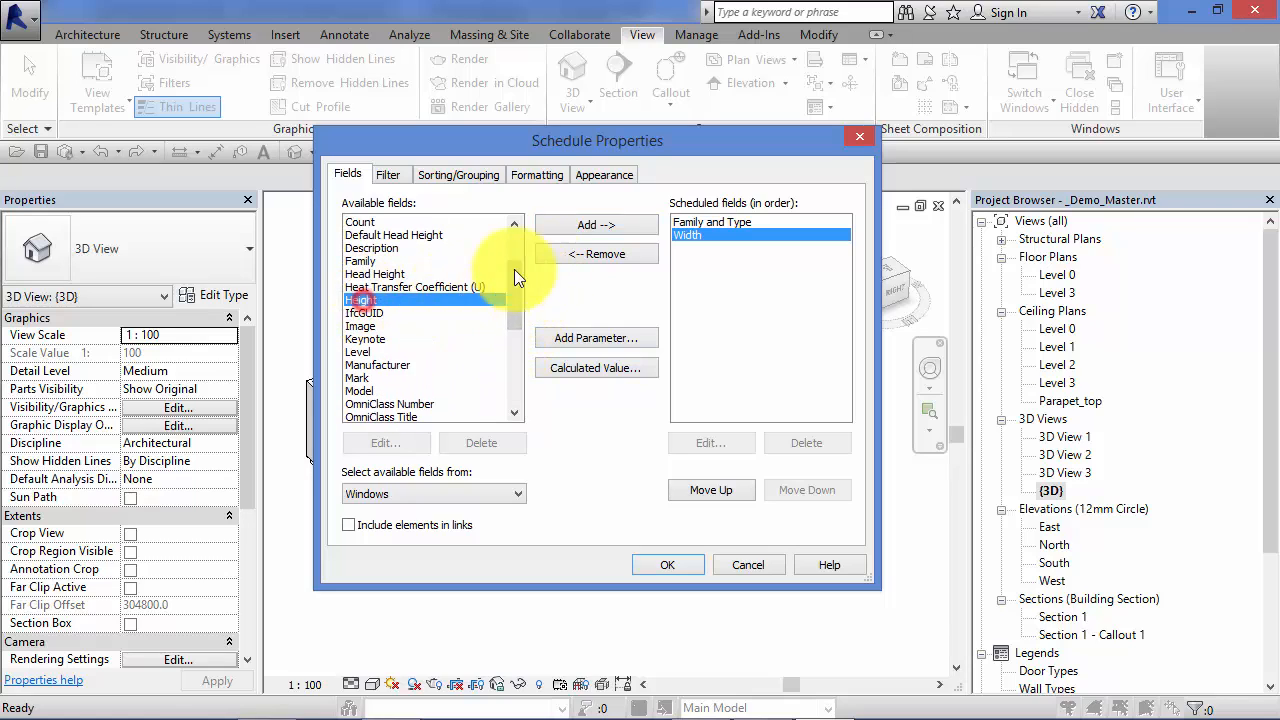
pyautogui.click(585, 228)
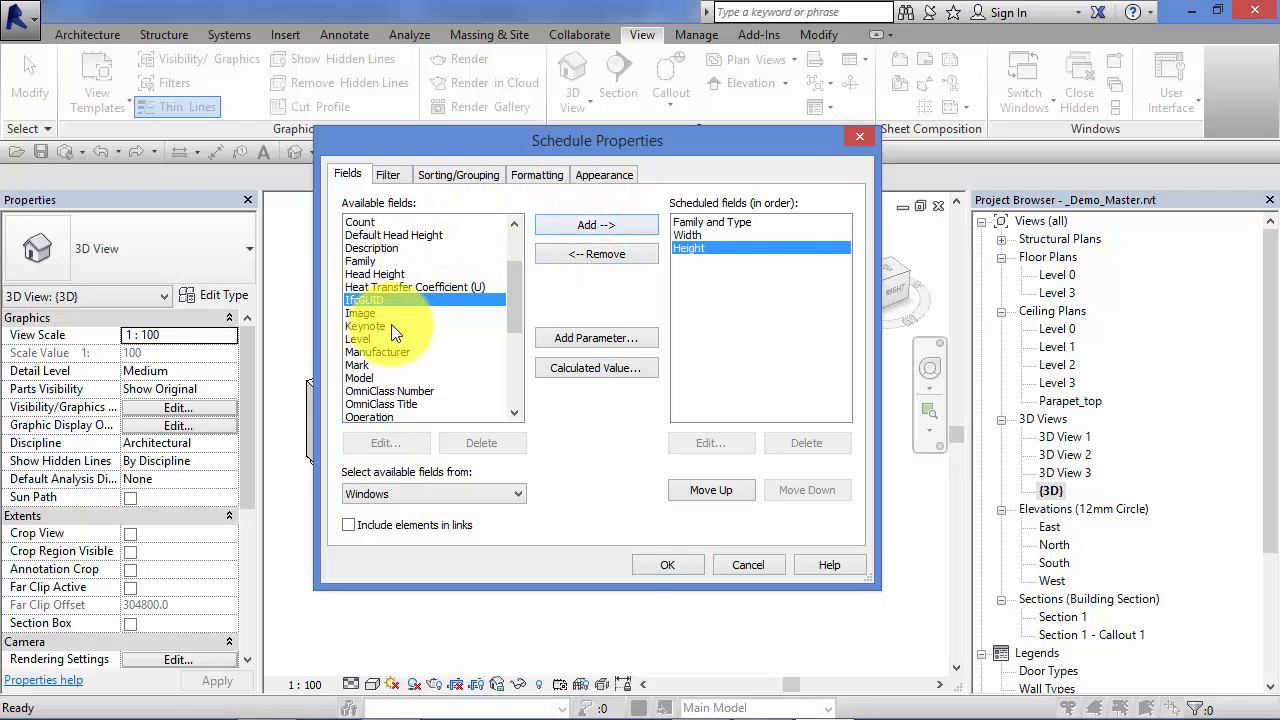
pyautogui.moveTo(515, 292); pyautogui.dragTo(515, 271)
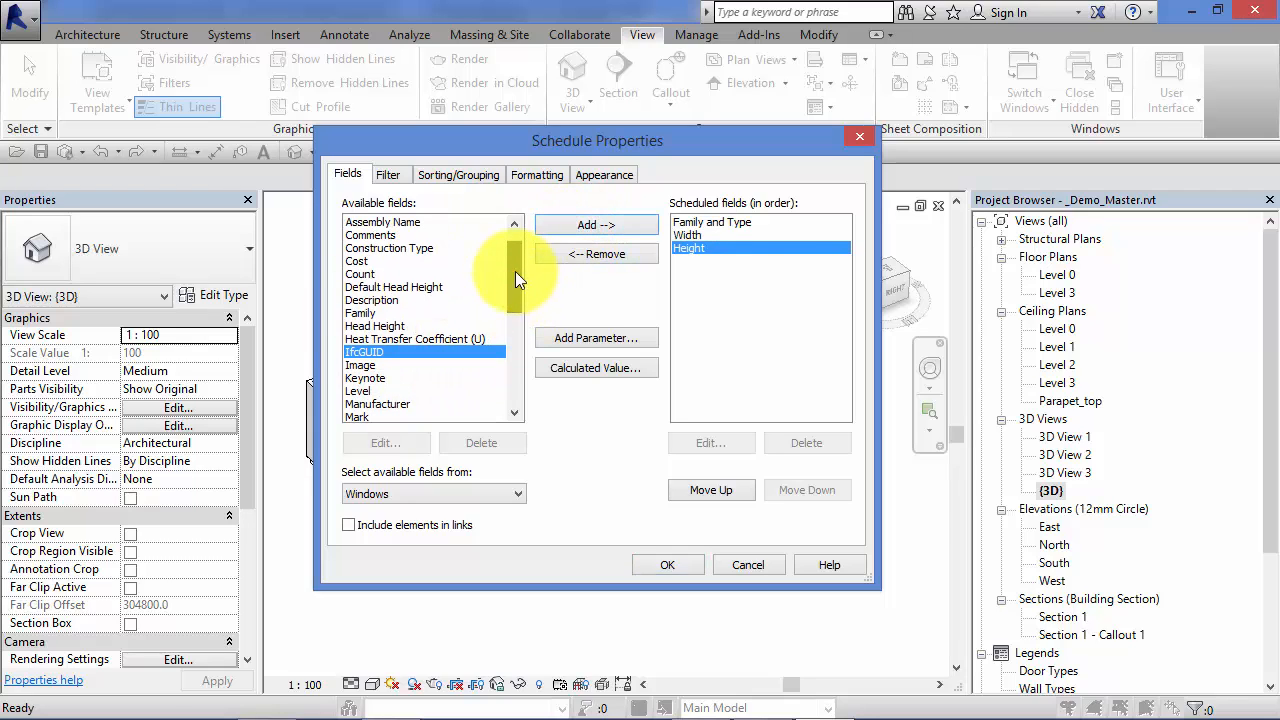
pyautogui.click(386, 276)
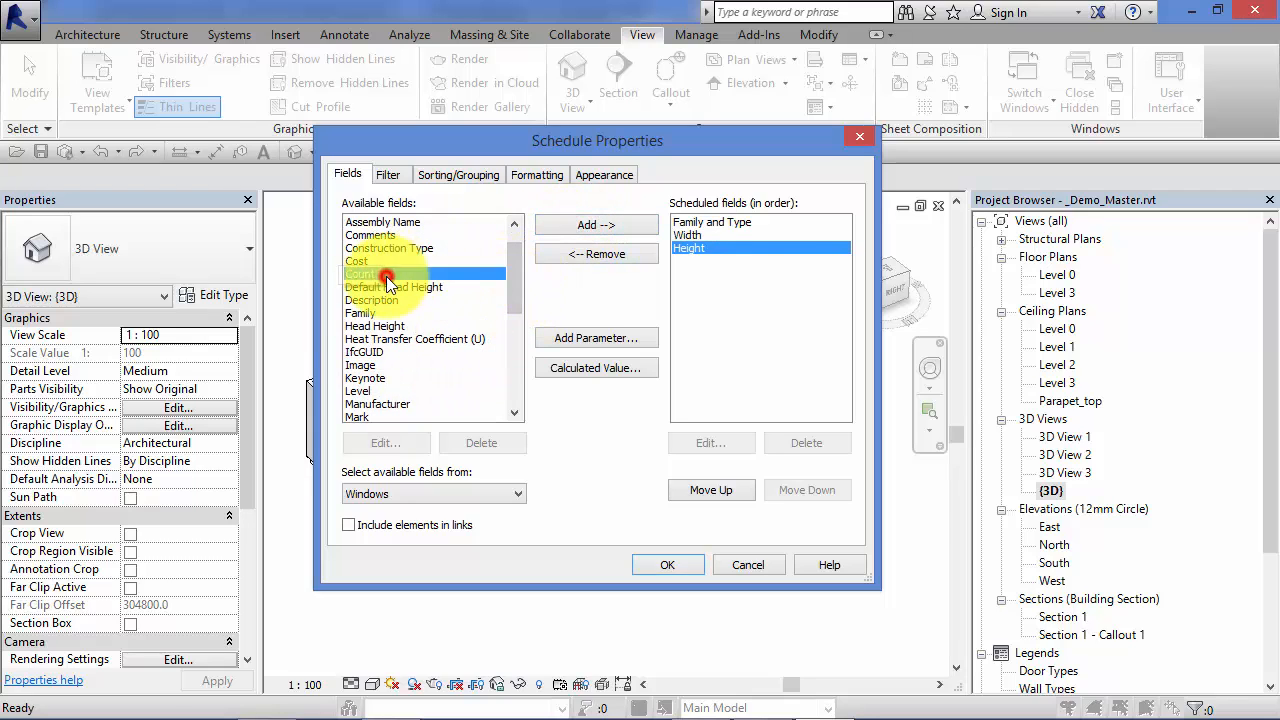
pyautogui.click(590, 224)
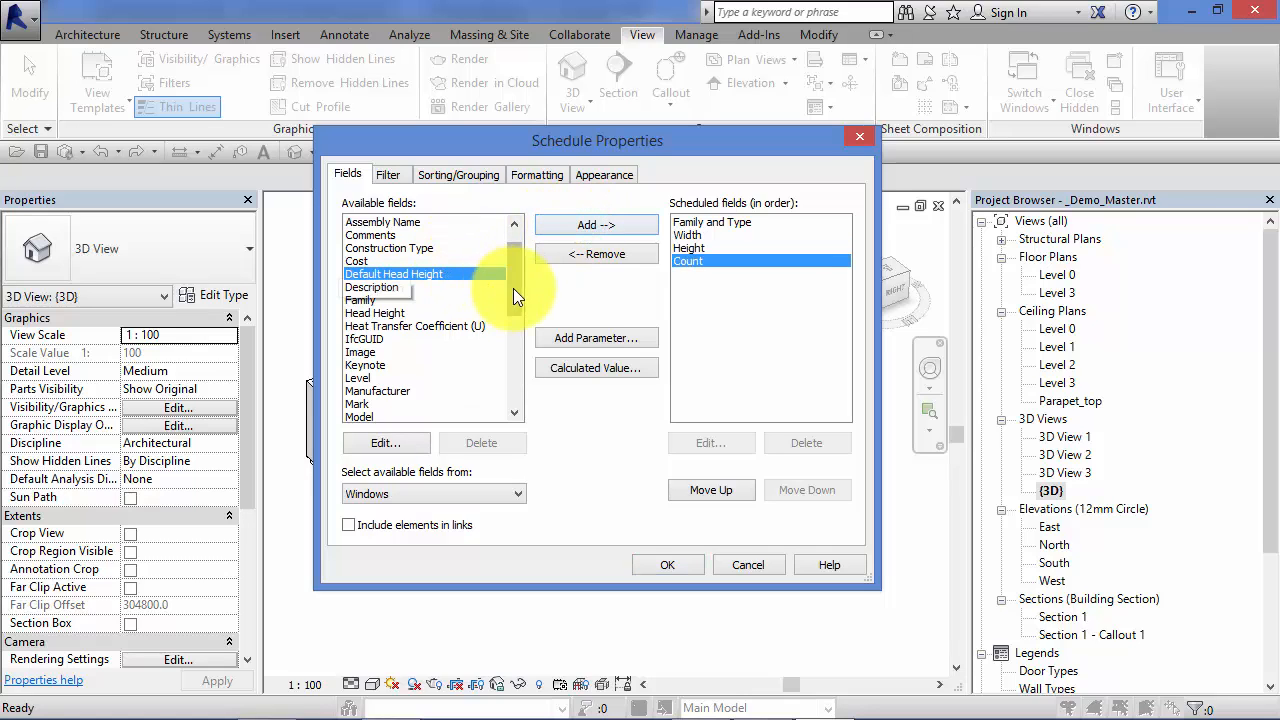
# Step: Accept the schedule properties to generate the window schedule, and widen its Family and Type column to fit the full type names
pyautogui.moveTo(515, 288); pyautogui.dragTo(522, 364)
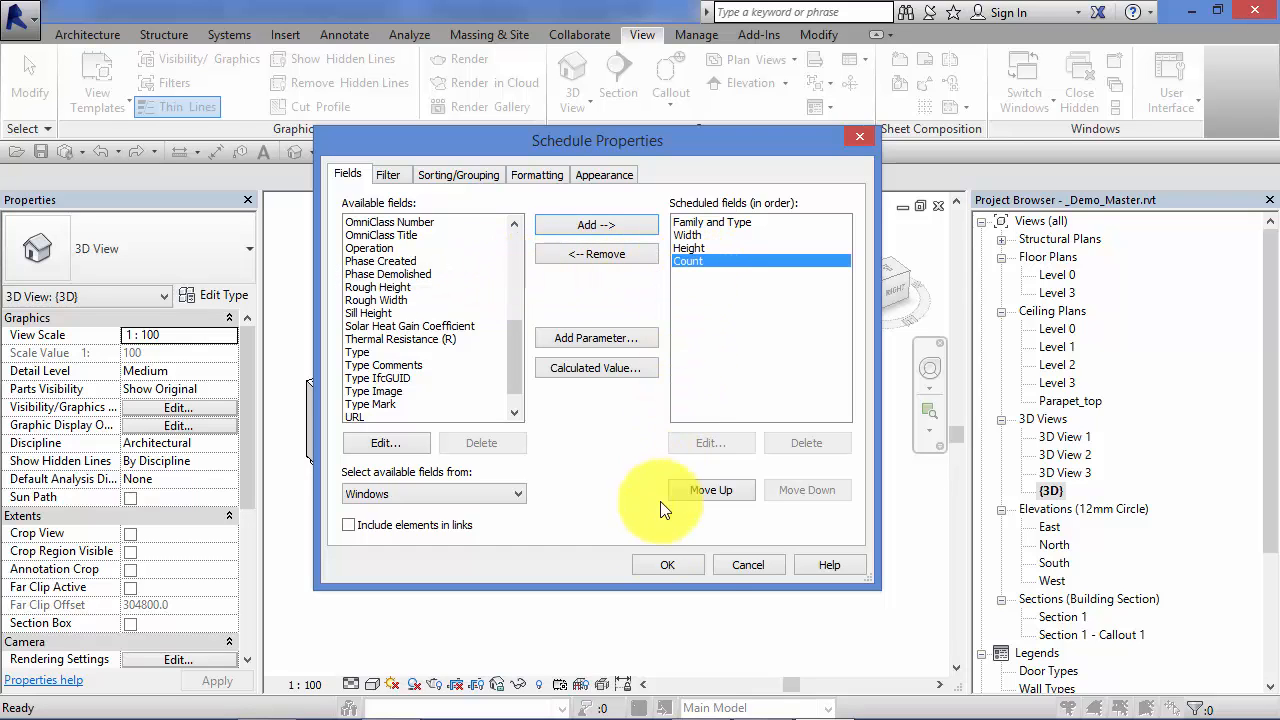
pyautogui.click(684, 567)
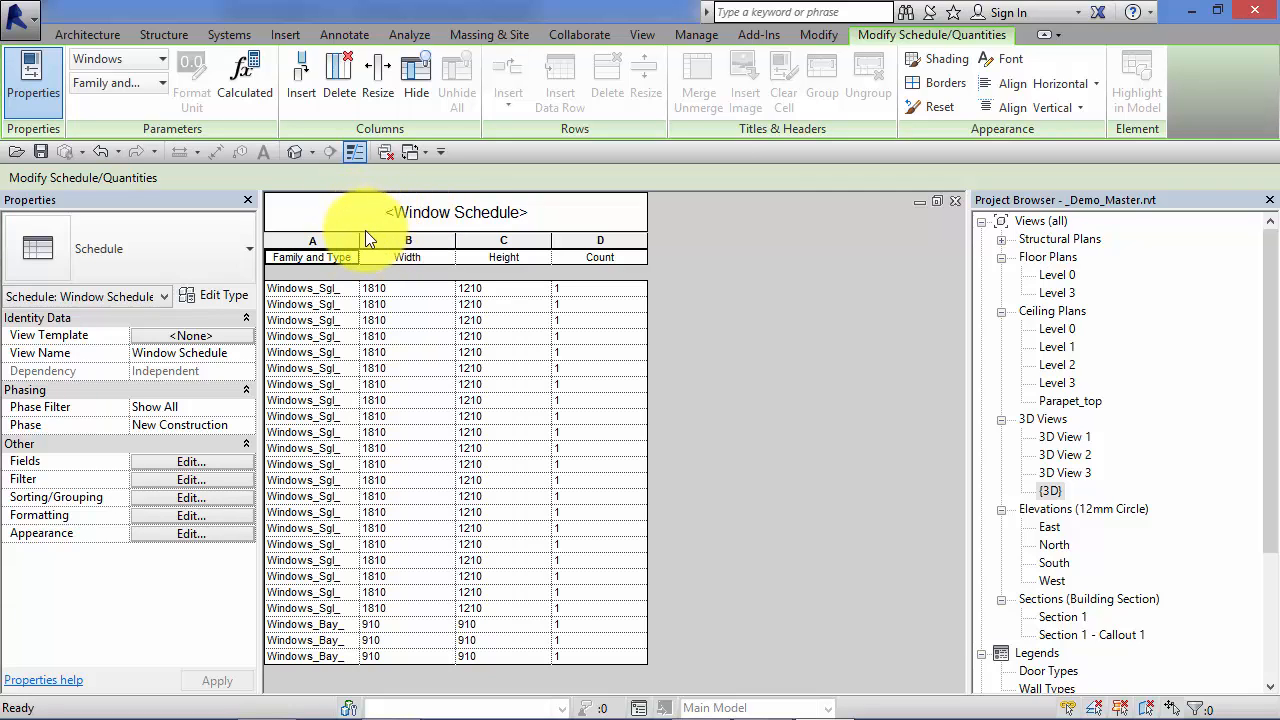
pyautogui.moveTo(360, 240); pyautogui.dragTo(466, 240)
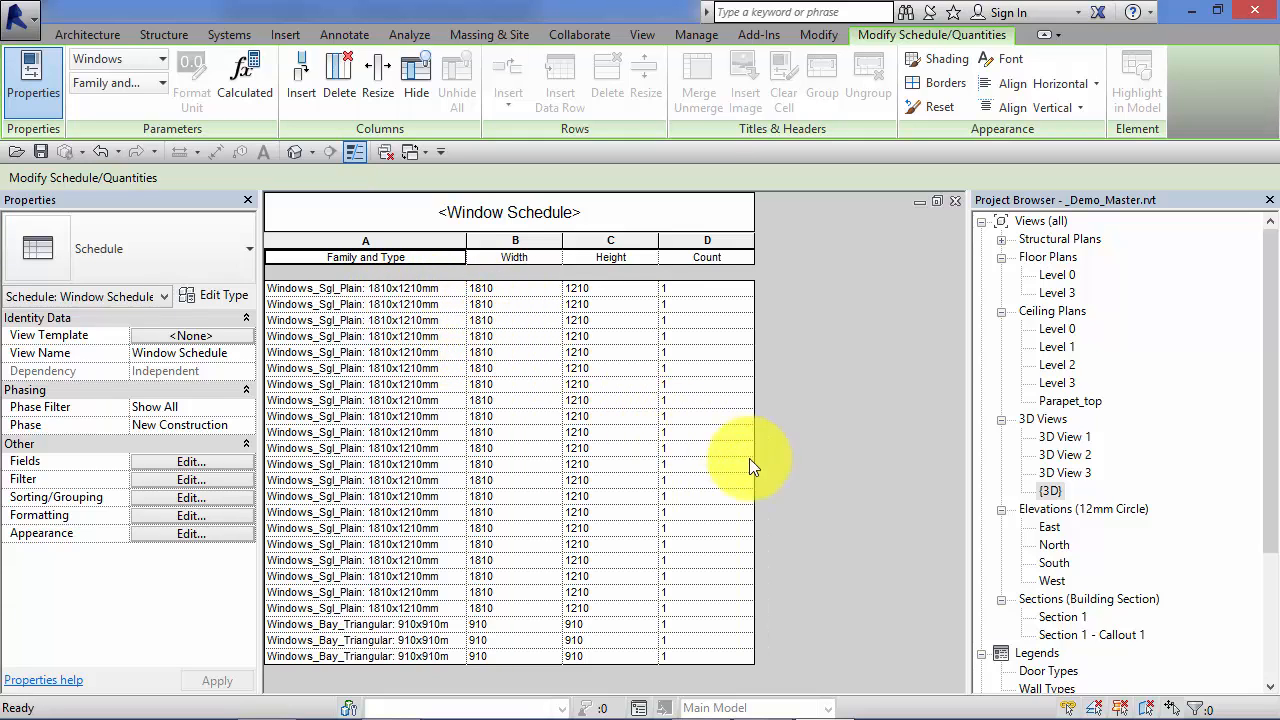
# Step: Inspect the building's curtain wall in the Level 0 floor plan and up close in the {3D} view
pyautogui.doubleClick(1056, 276)
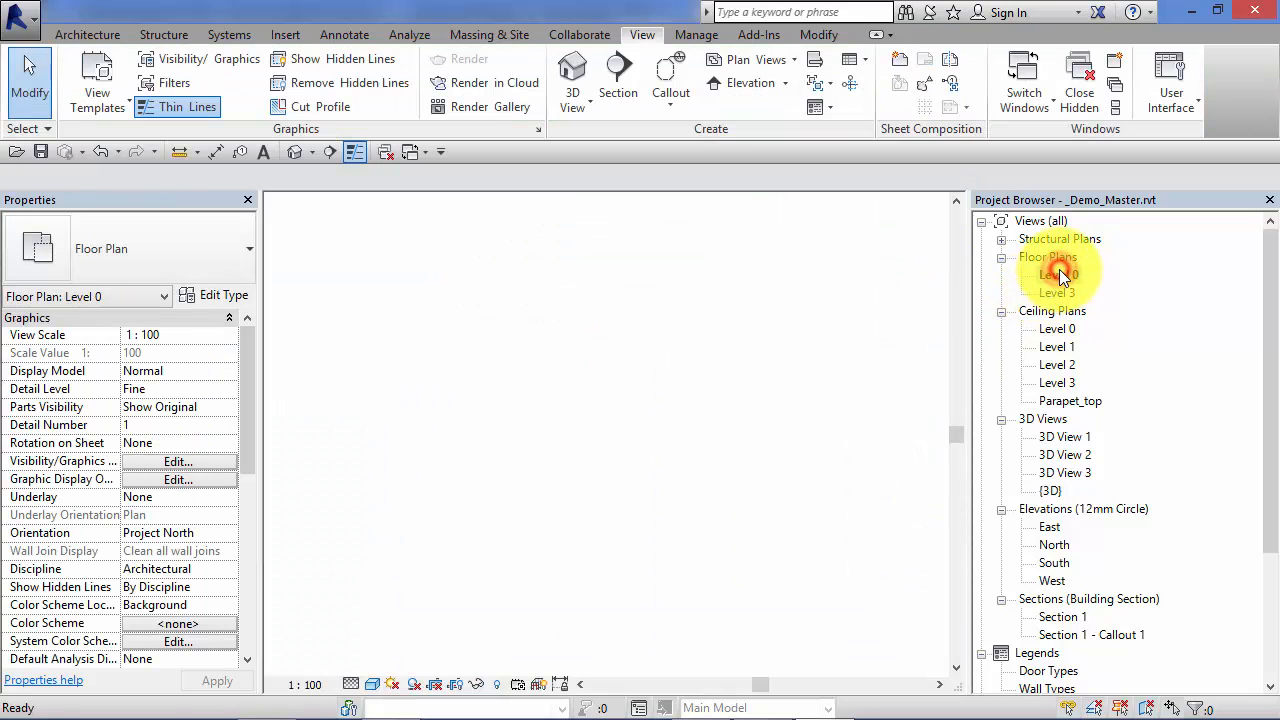
pyautogui.moveTo(518, 590); pyautogui.dragTo(518, 566, button='middle')
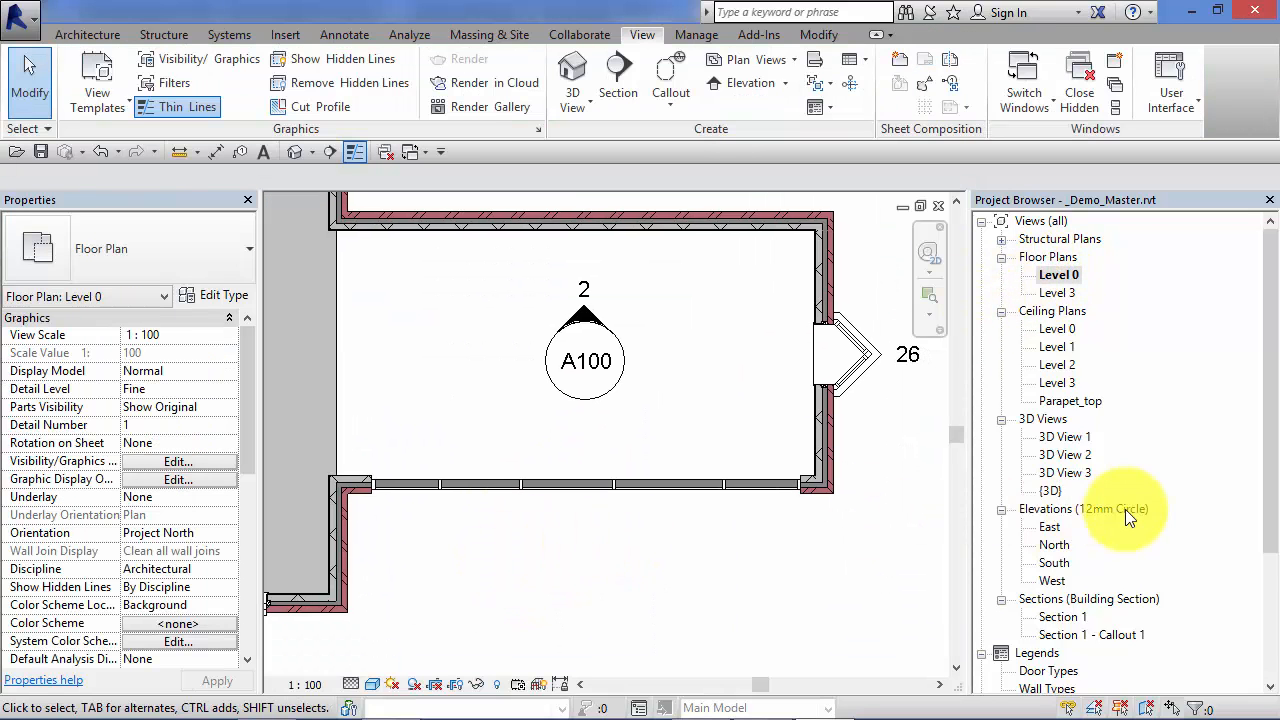
pyautogui.click(1050, 490)
pyautogui.doubleClick(1050, 490)
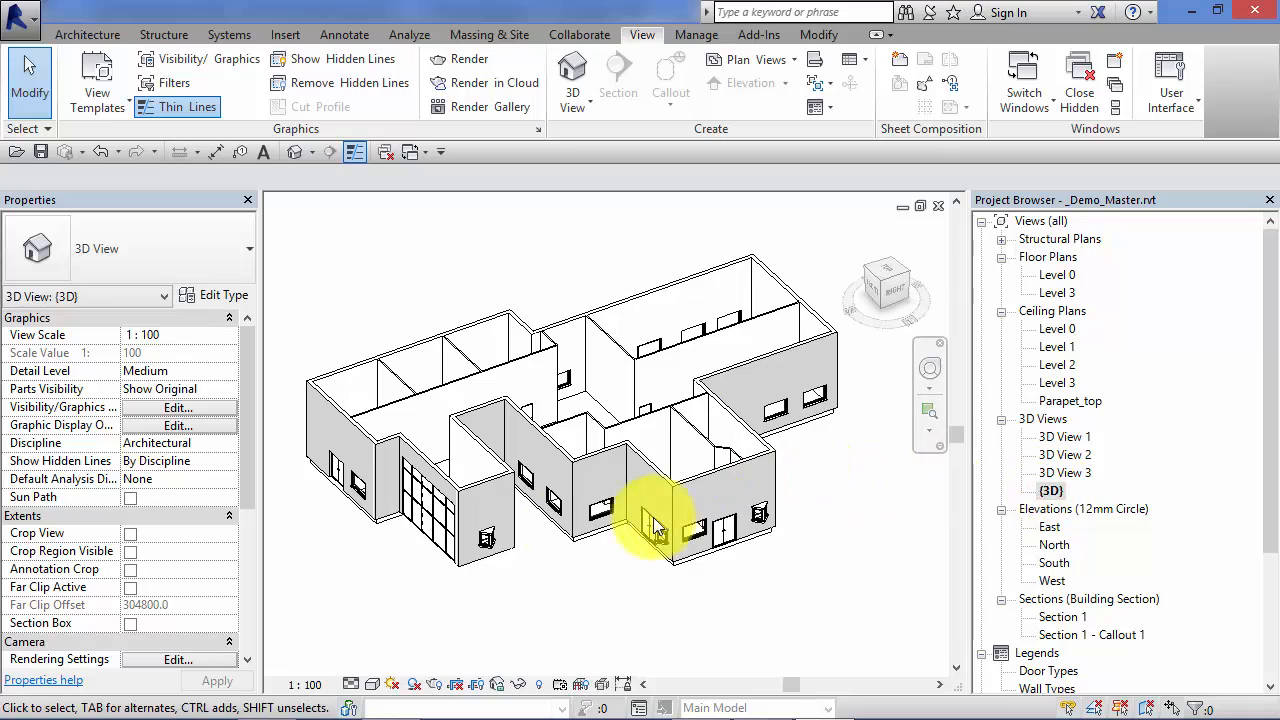
pyautogui.click(930, 368)
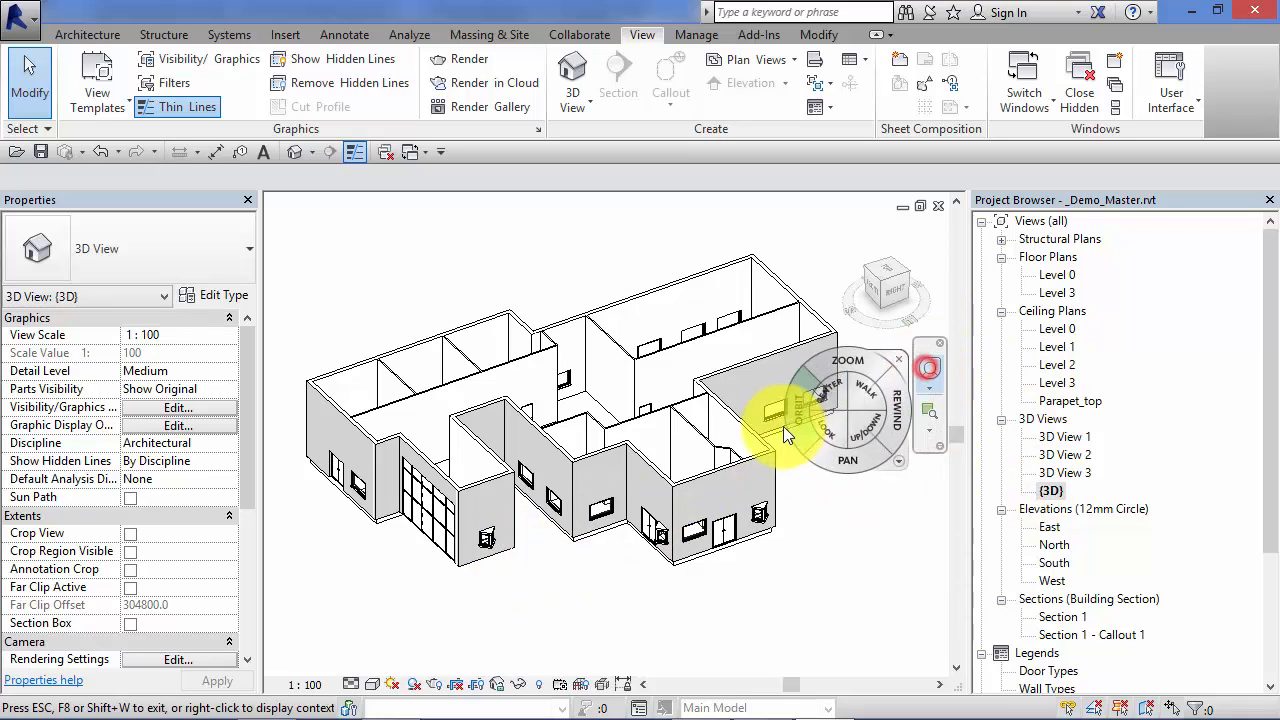
pyautogui.moveTo(857, 423)
pyautogui.mouseDown()
pyautogui.moveTo(863, 409)
pyautogui.moveTo(845, 428)
pyautogui.mouseUp()
pyautogui.scroll(6, 460, 585)
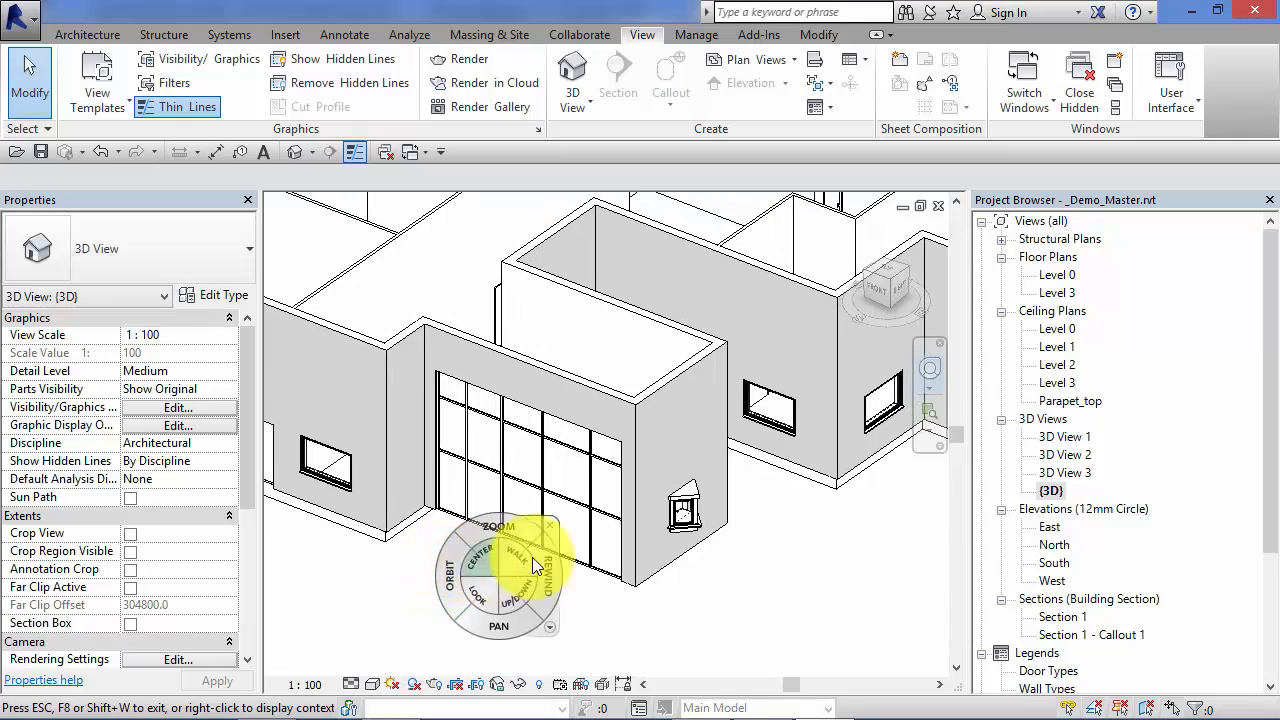
pyautogui.click(555, 527)
pyautogui.scroll(3, 565, 530)
pyautogui.scroll(3, 484, 597)
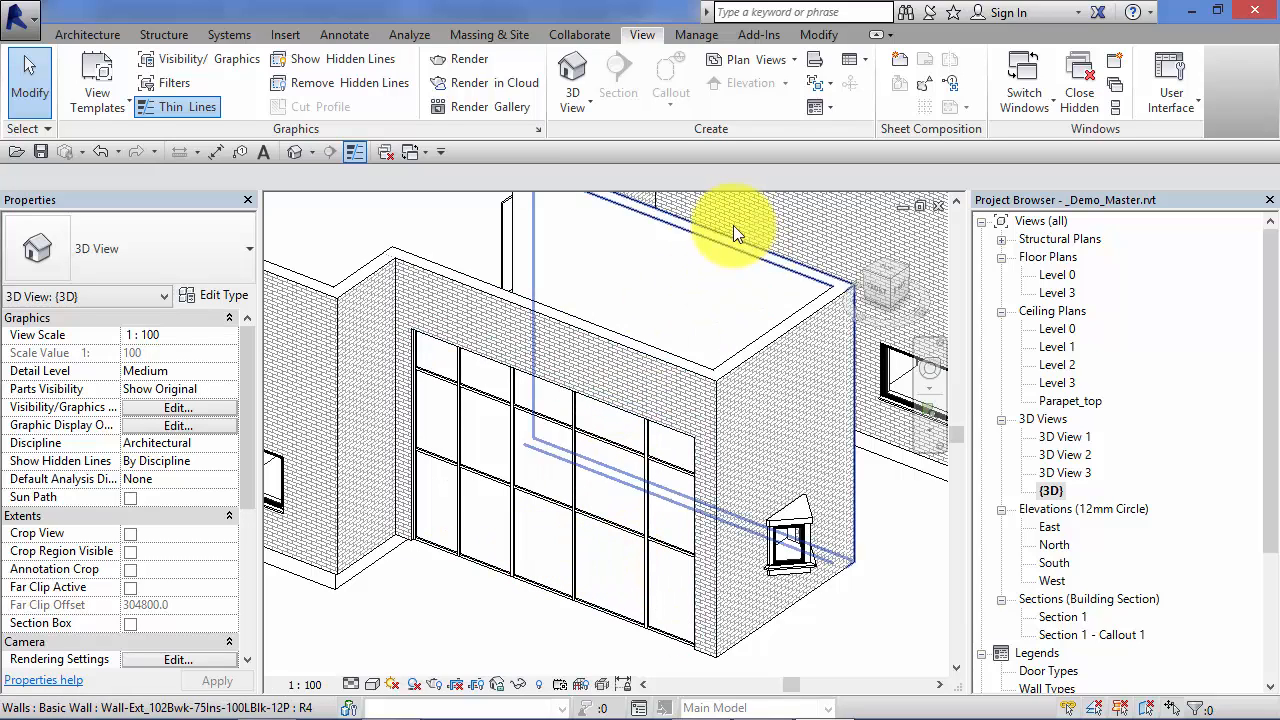
# Step: Create a new building component schedule for the Curtain Panels category named Panel Schedule, dismissing the save reminder without saving
pyautogui.click(865, 60)
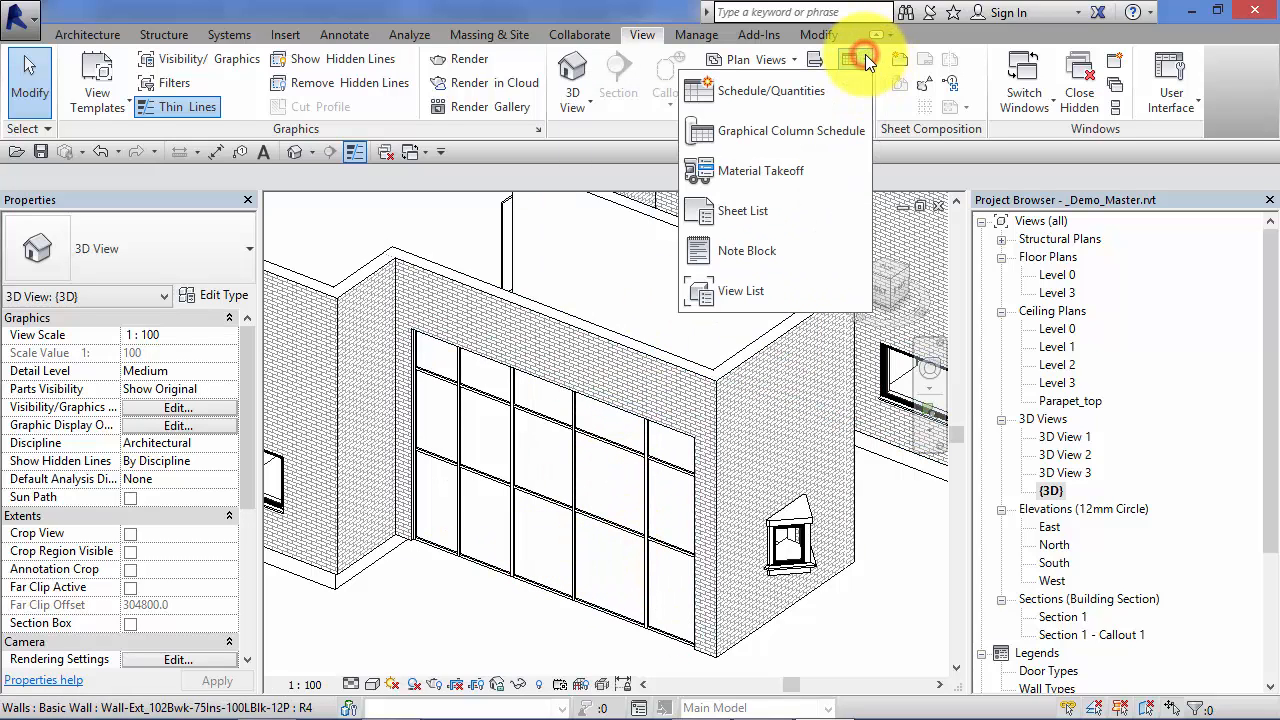
pyautogui.click(820, 88)
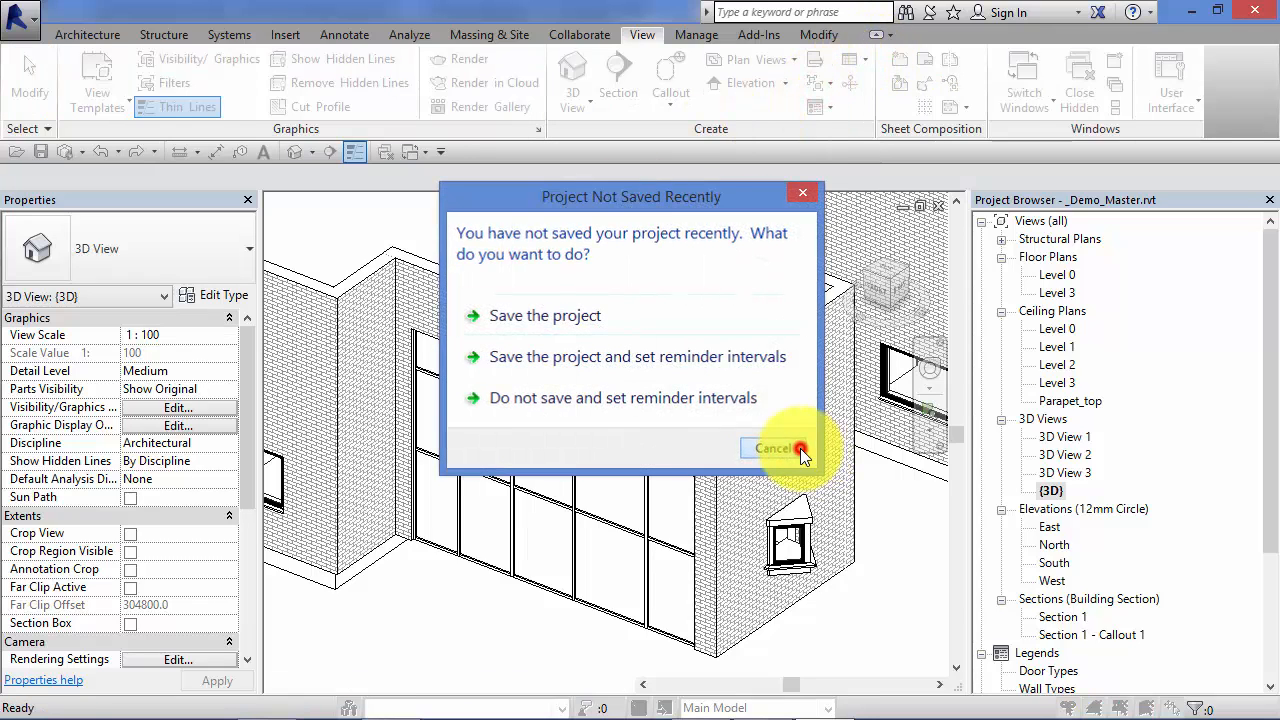
pyautogui.click(770, 448)
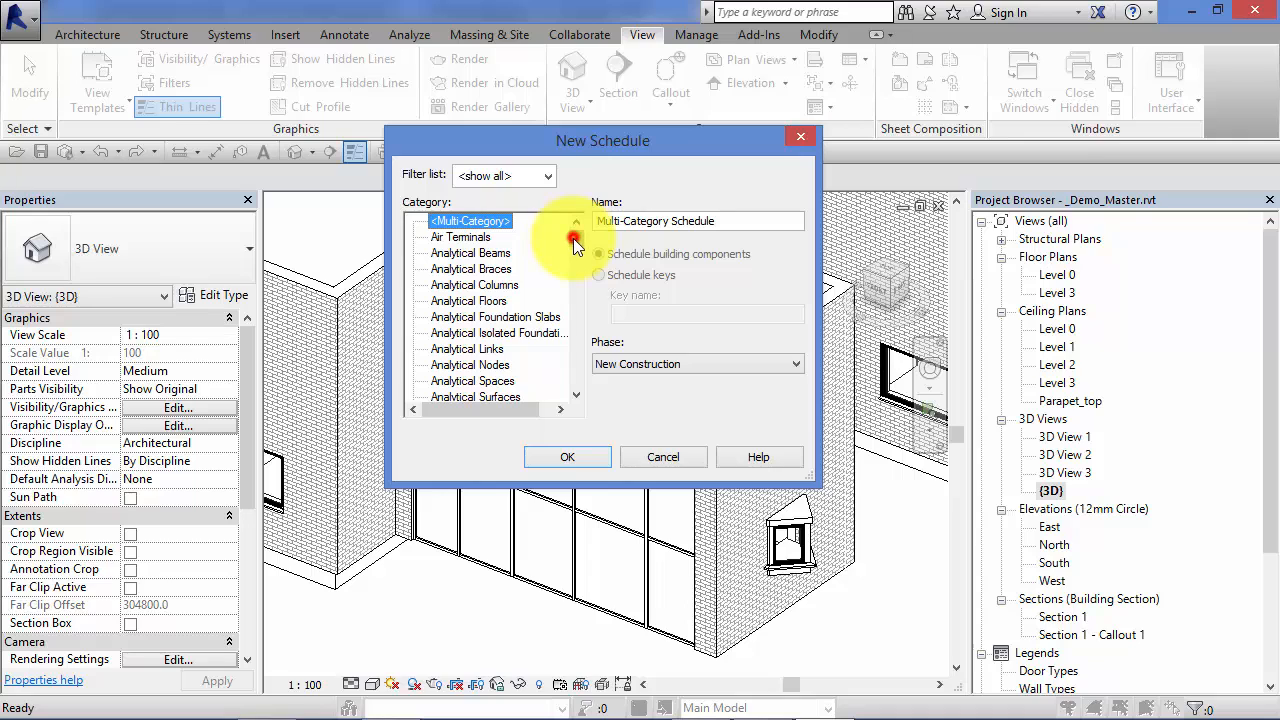
pyautogui.moveTo(573, 238); pyautogui.dragTo(576, 271)
pyautogui.click(473, 317)
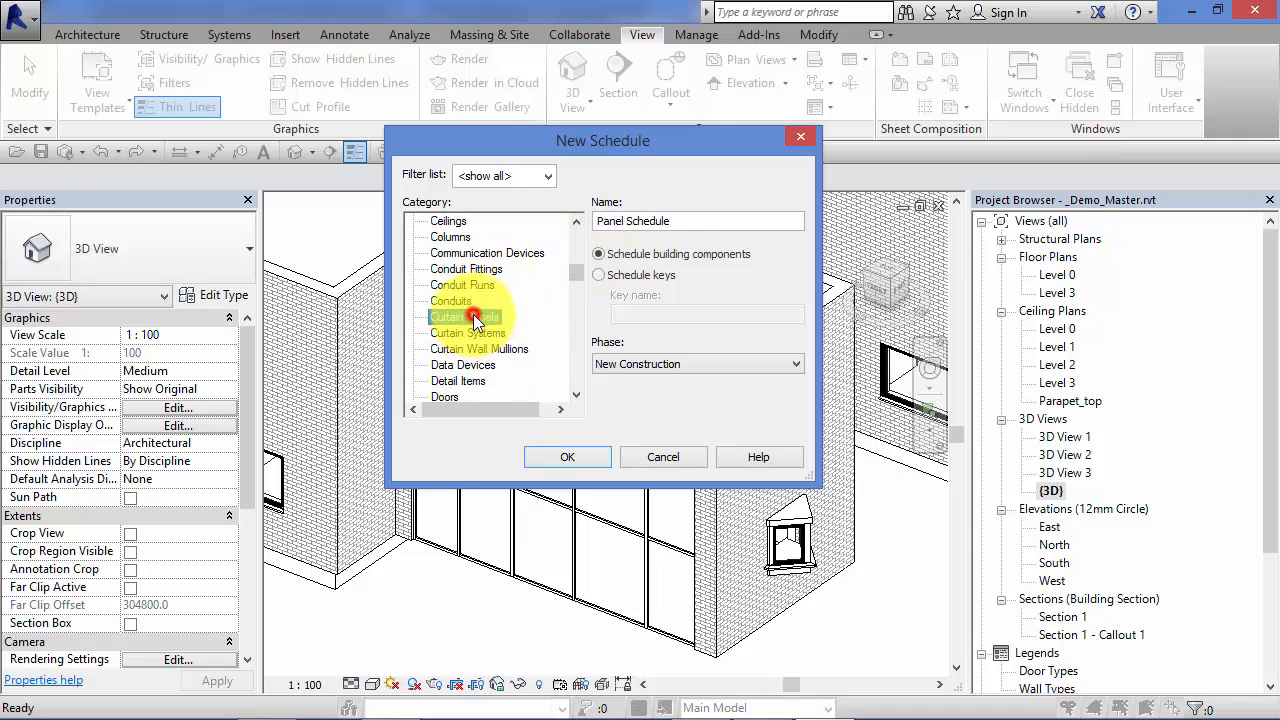
pyautogui.click(663, 222)
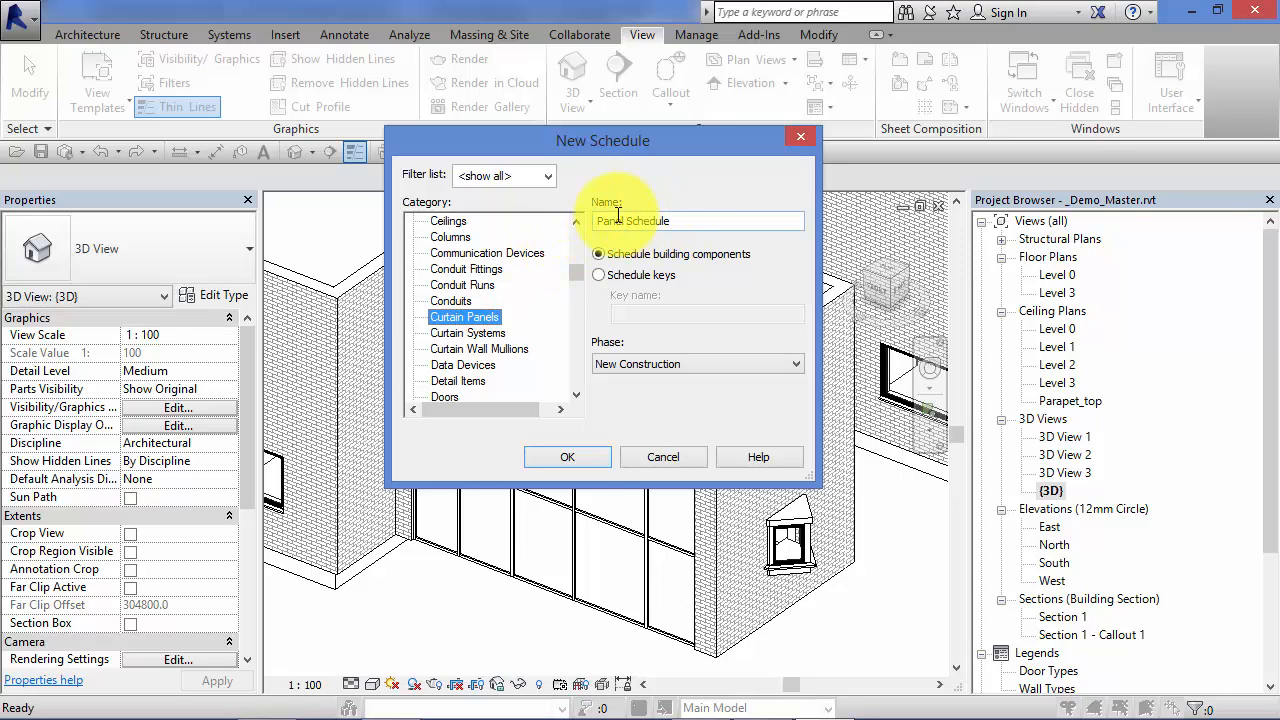
pyautogui.click(596, 460)
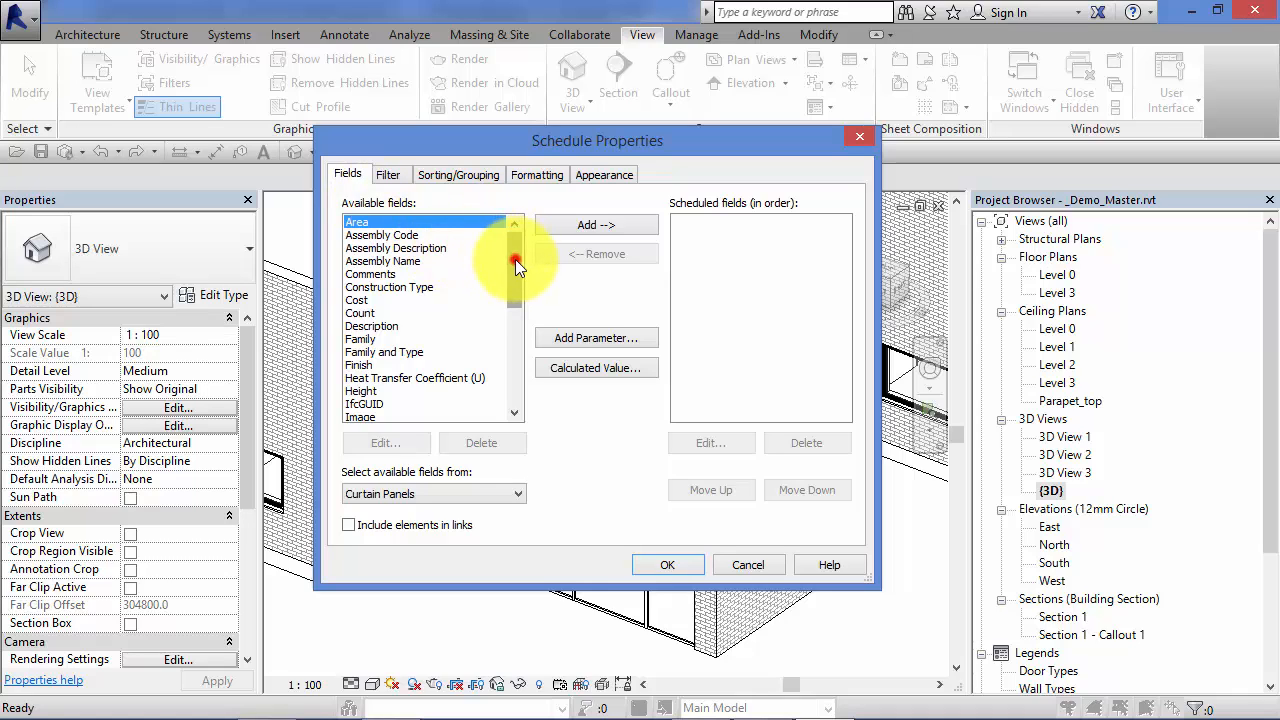
# Step: Add the Family and Type field and the Width field to the panel schedule's scheduled fields, in that order
pyautogui.moveTo(515, 259)
pyautogui.mouseDown()
pyautogui.moveTo(526, 308)
pyautogui.moveTo(518, 258)
pyautogui.mouseUp()
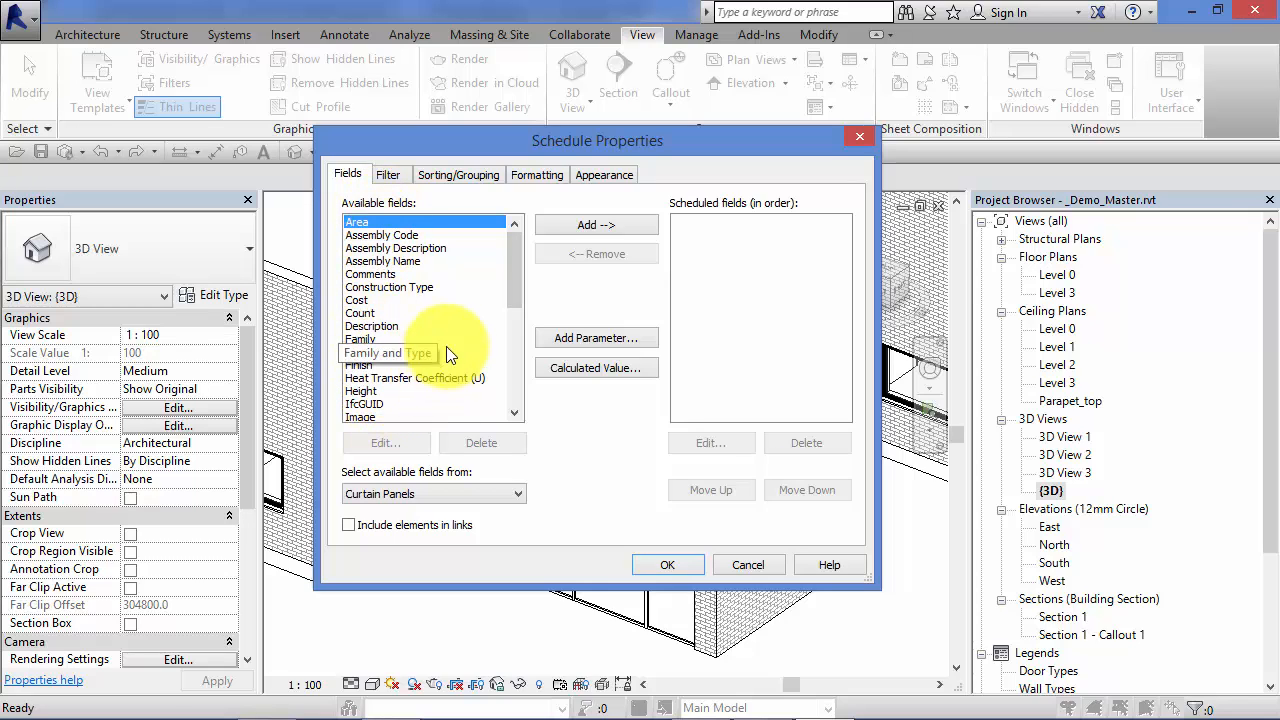
pyautogui.moveTo(518, 282); pyautogui.dragTo(498, 292)
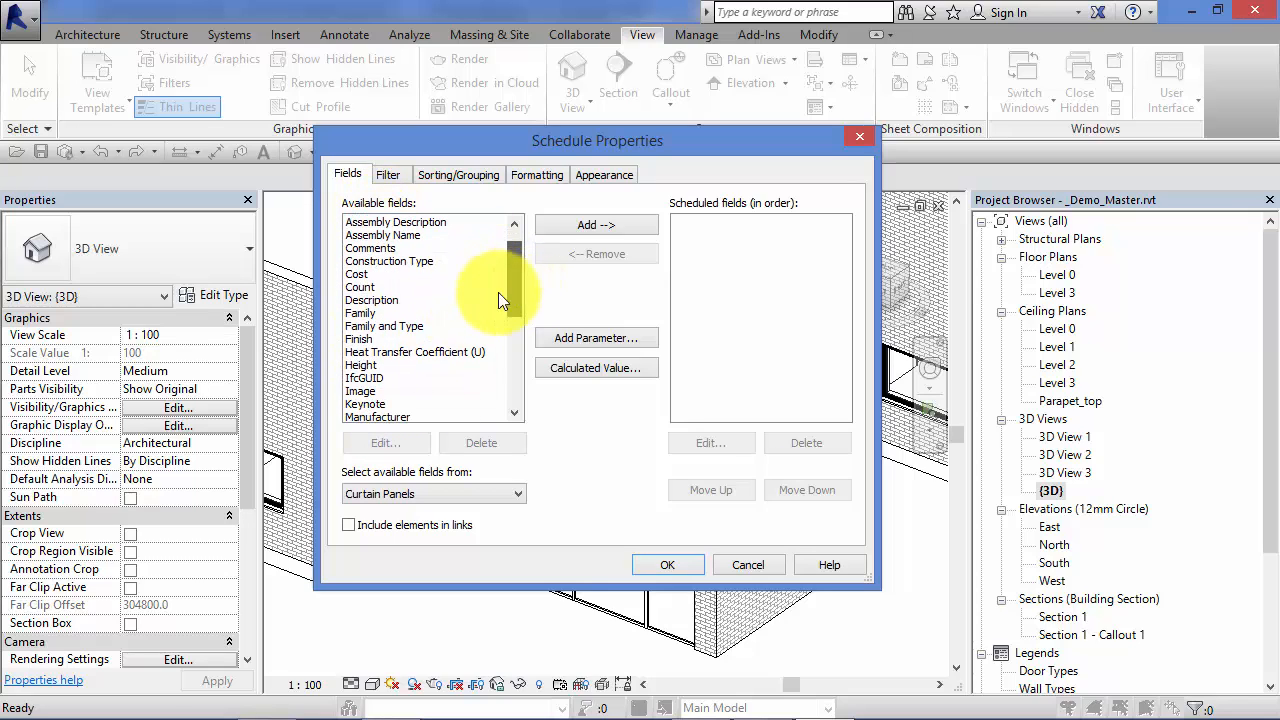
pyautogui.click(371, 328)
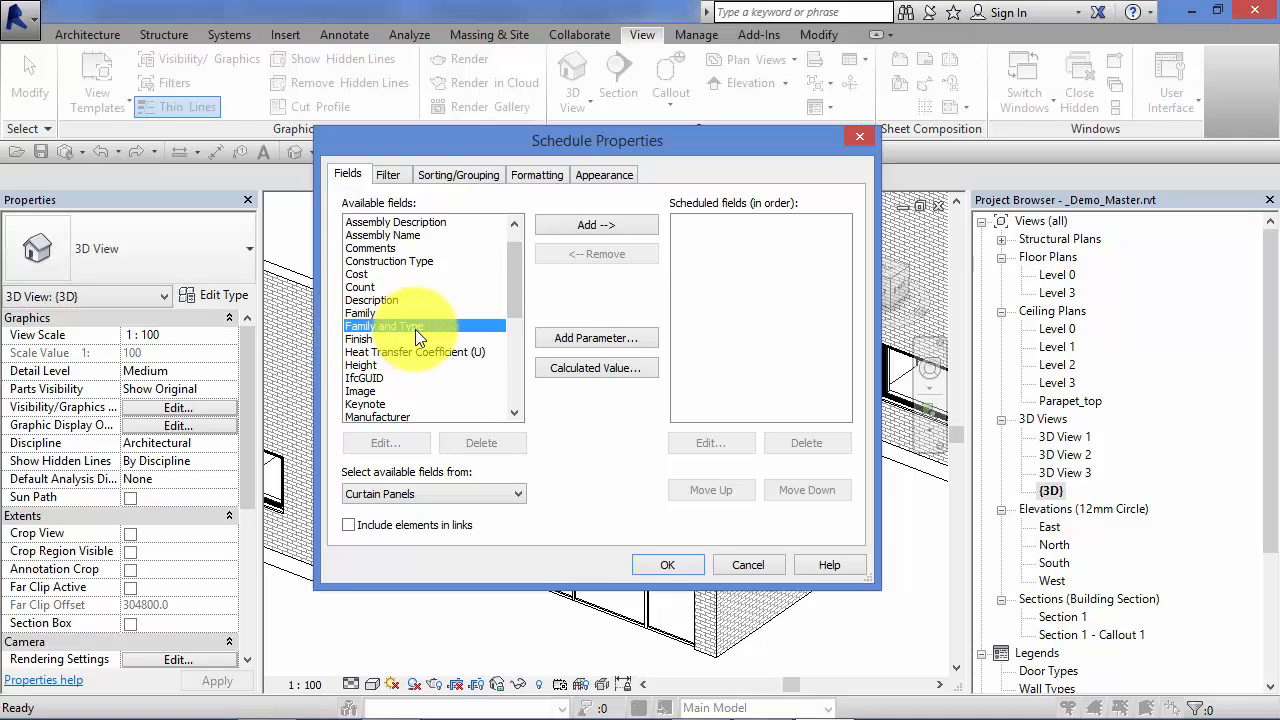
pyautogui.click(599, 225)
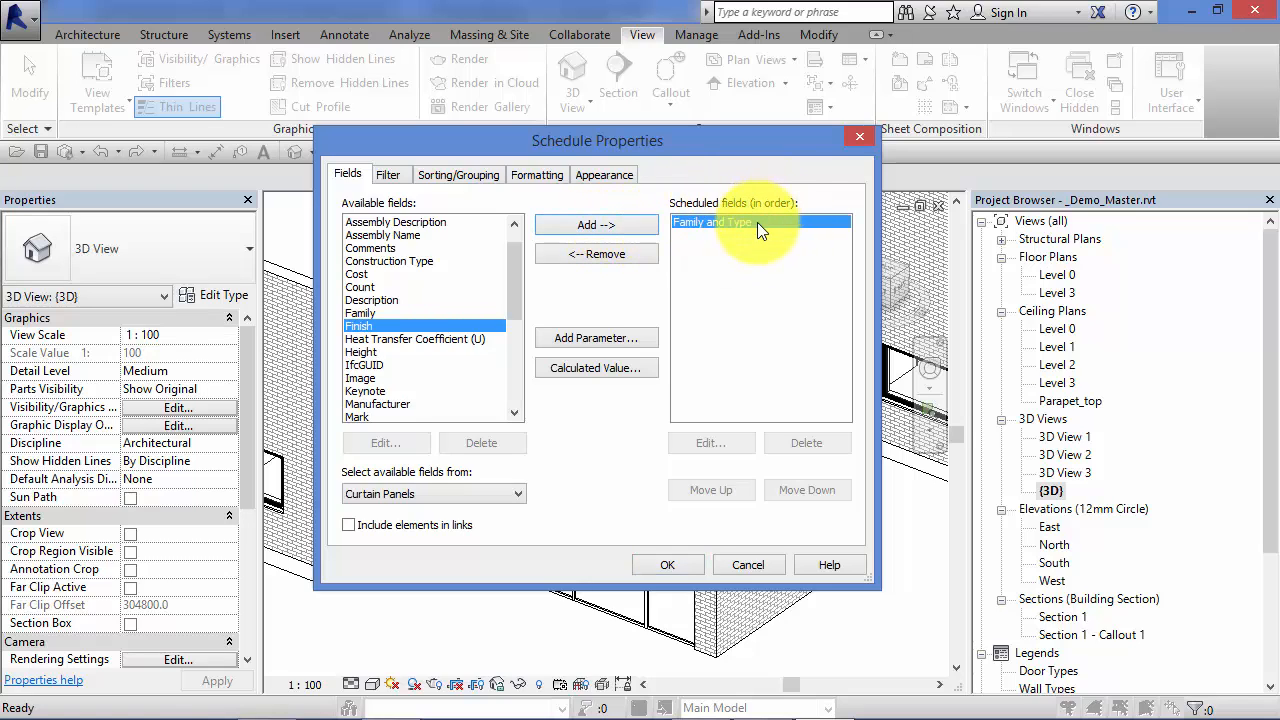
pyautogui.moveTo(510, 305); pyautogui.dragTo(546, 297)
pyautogui.click(374, 404)
pyautogui.click(568, 230)
# Step: Add the Height and Count fields after Width in the panel schedule's scheduled fields
pyautogui.click(360, 312)
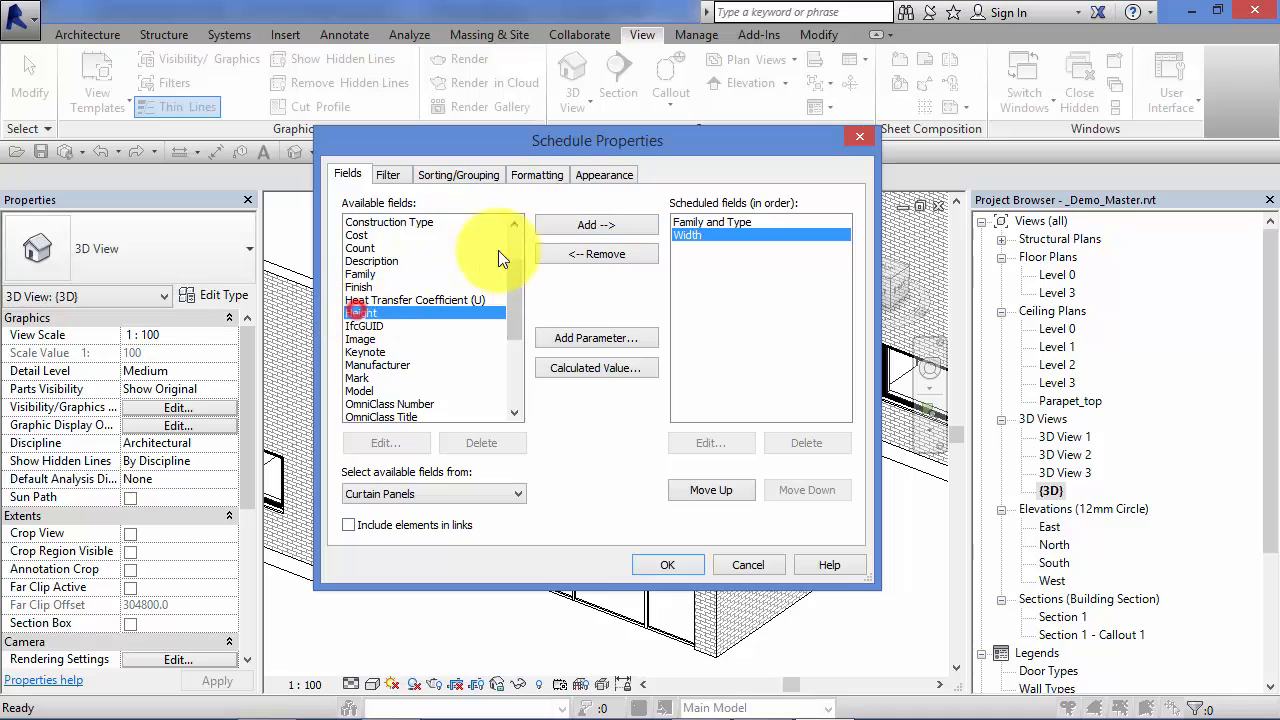
pyautogui.click(586, 222)
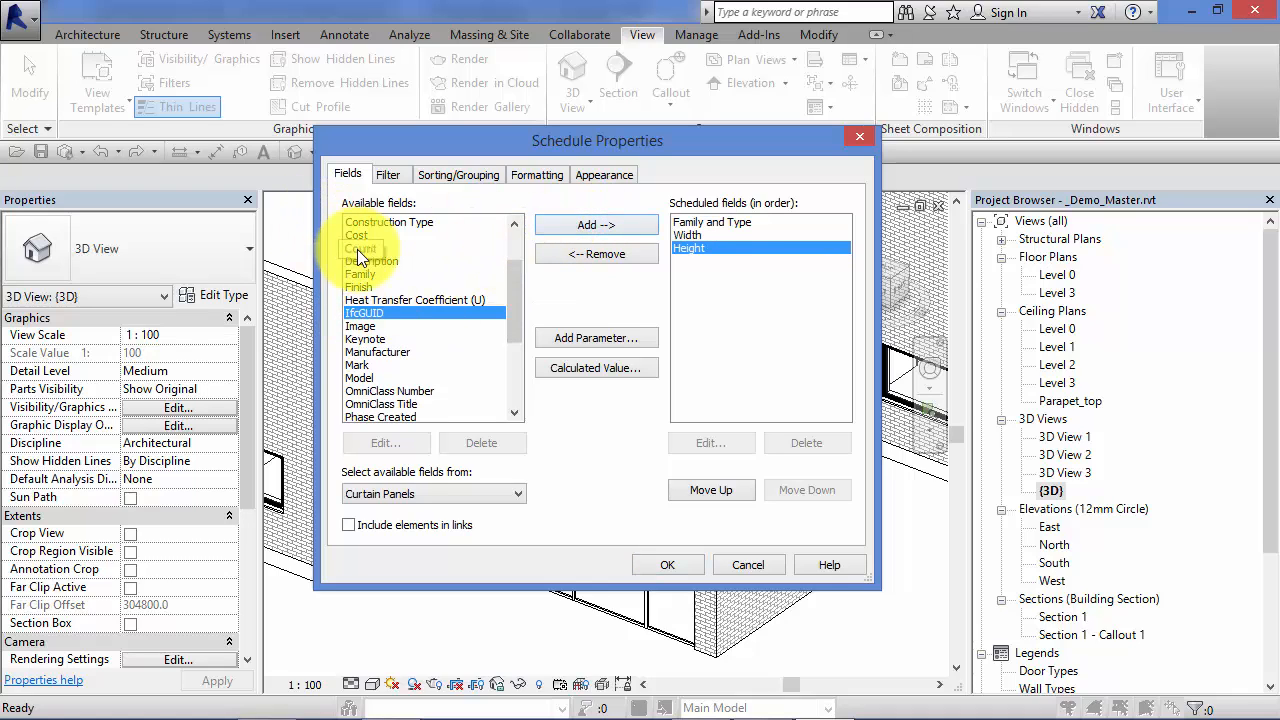
pyautogui.click(357, 248)
pyautogui.click(620, 226)
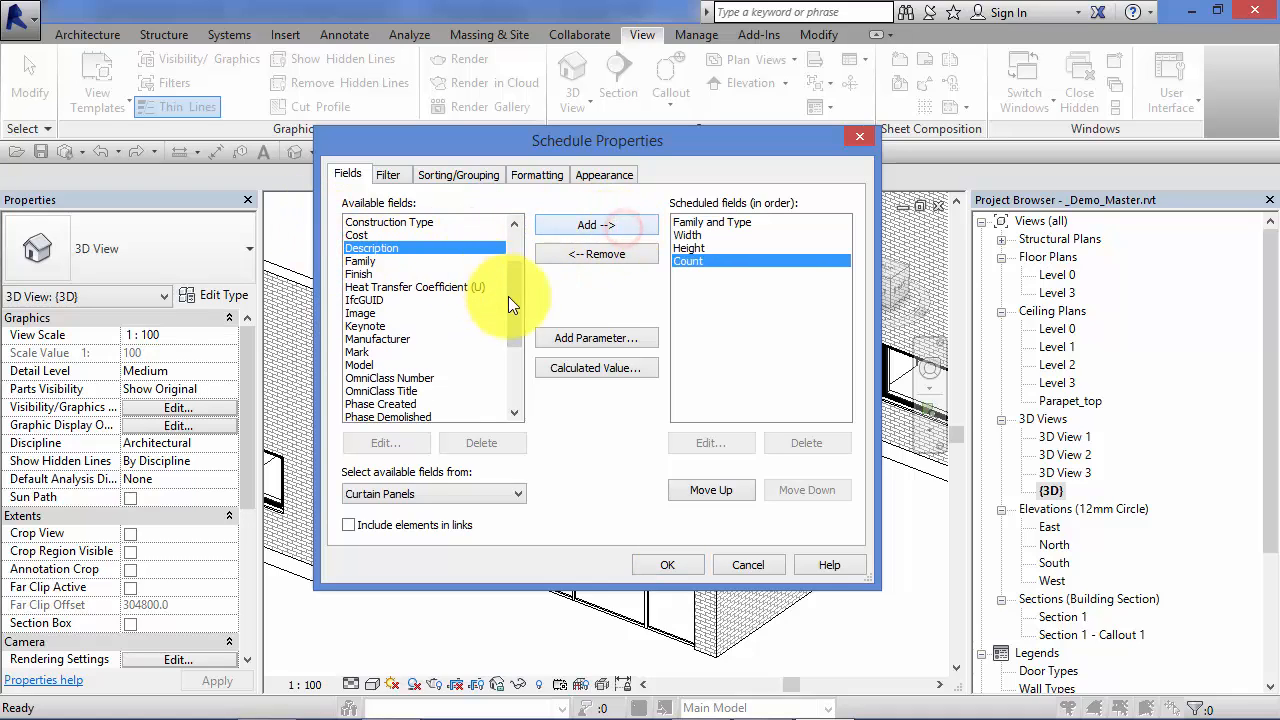
# Step: Accept the schedule properties to generate the panel schedule, and widen its Family and Type column to fit the full panel names
pyautogui.moveTo(513, 309); pyautogui.dragTo(518, 331)
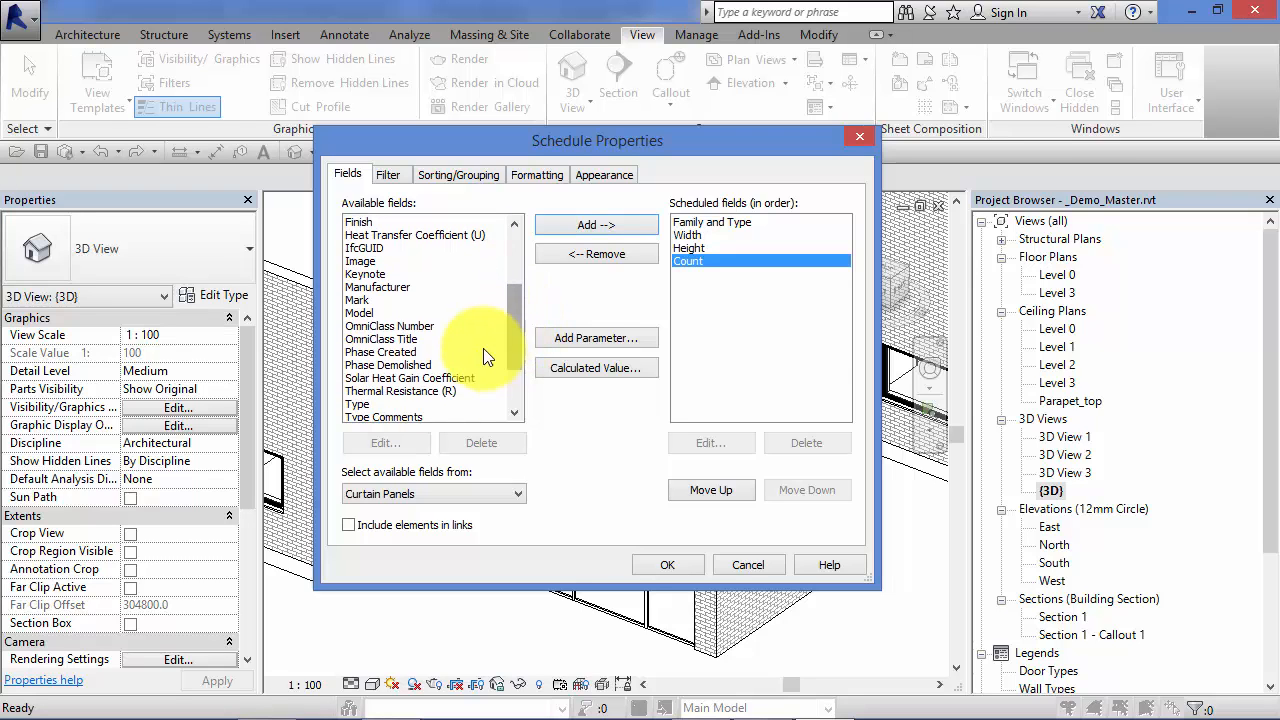
pyautogui.click(668, 565)
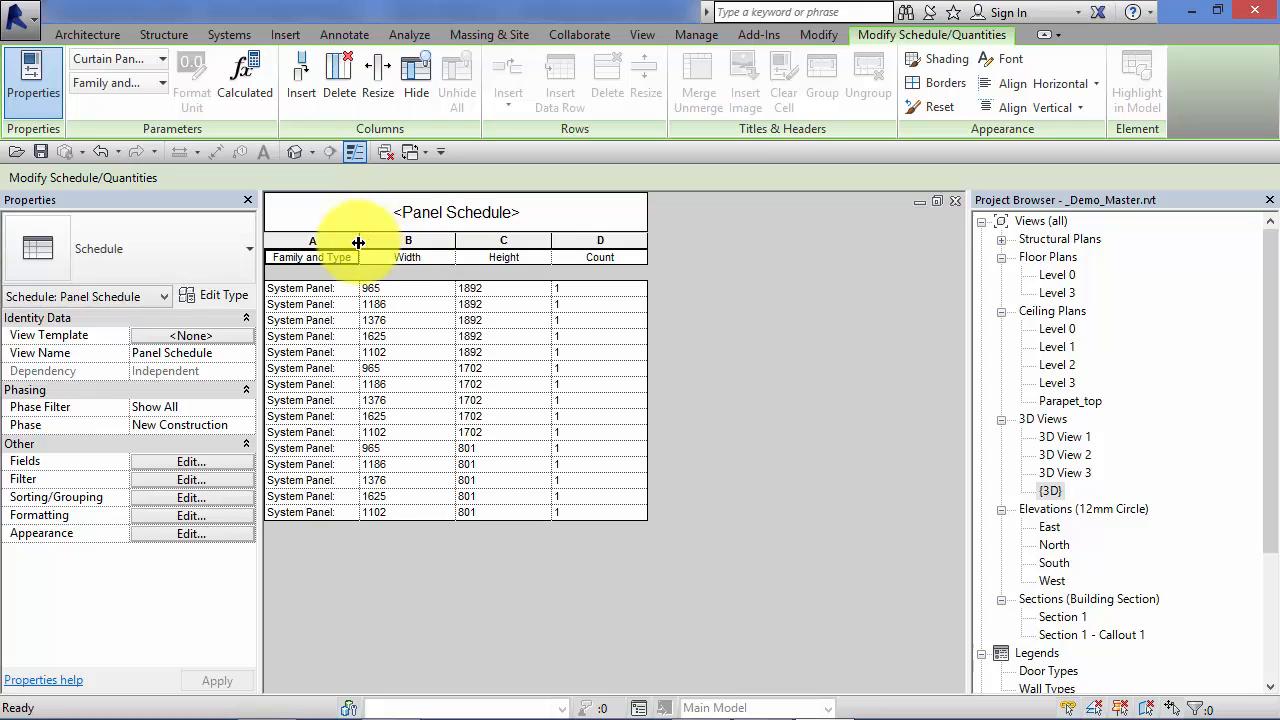
pyautogui.moveTo(359, 251); pyautogui.dragTo(458, 245)
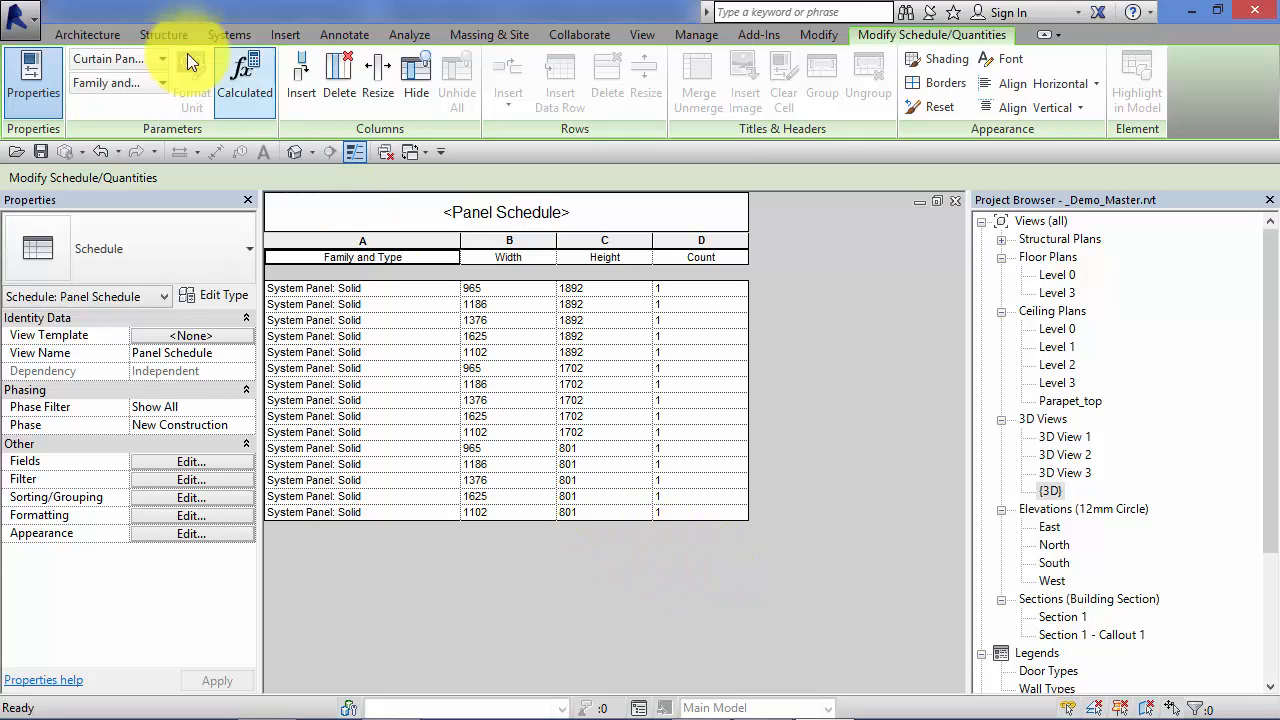
pyautogui.click(90, 38)
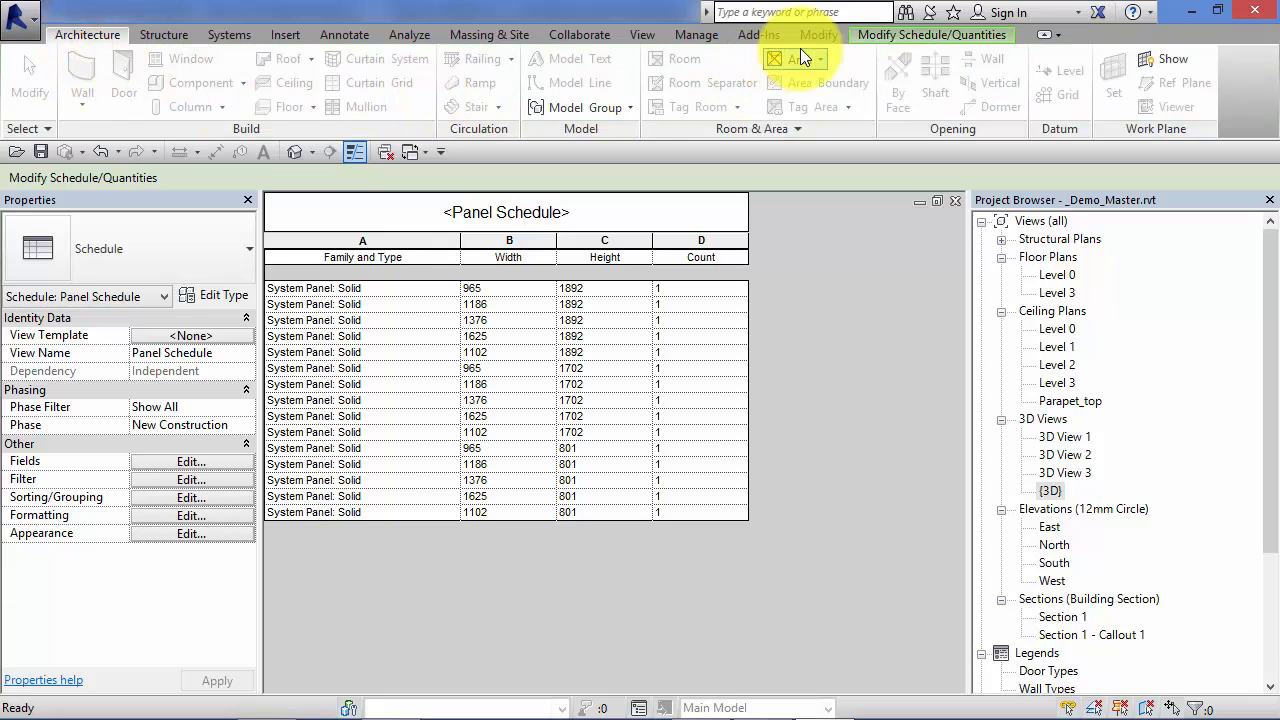
pyautogui.click(930, 35)
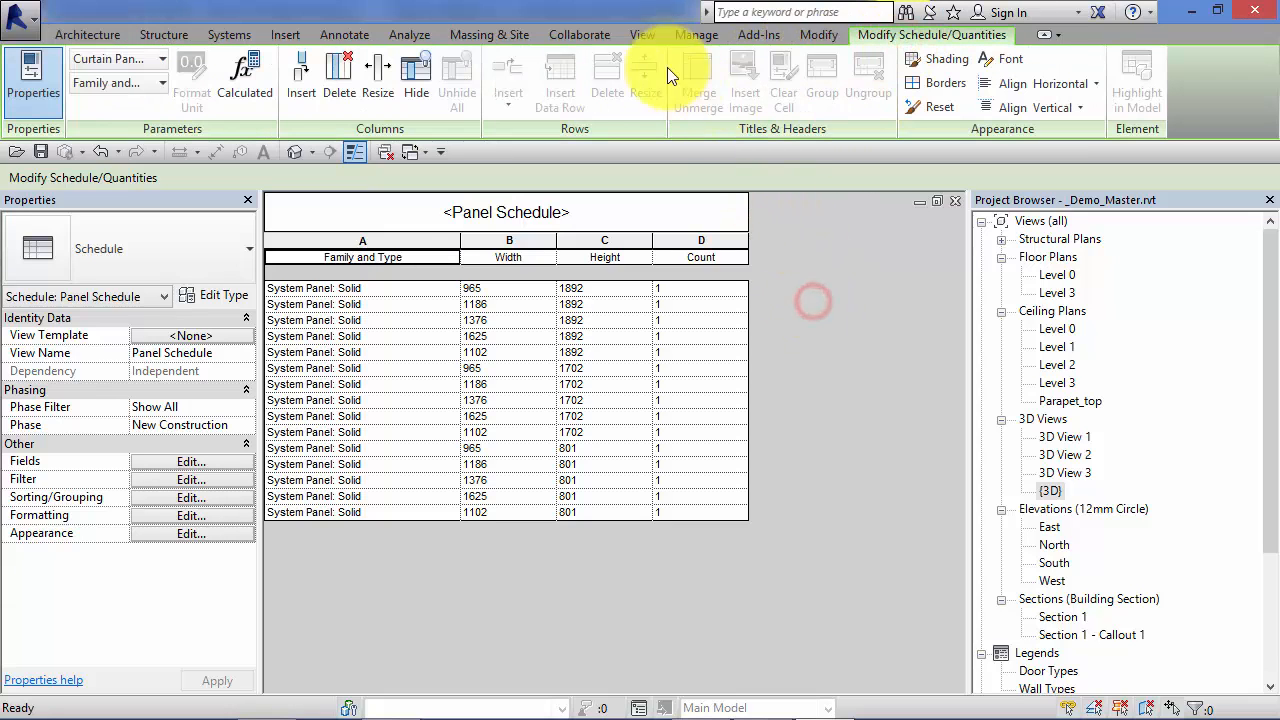
pyautogui.click(643, 38)
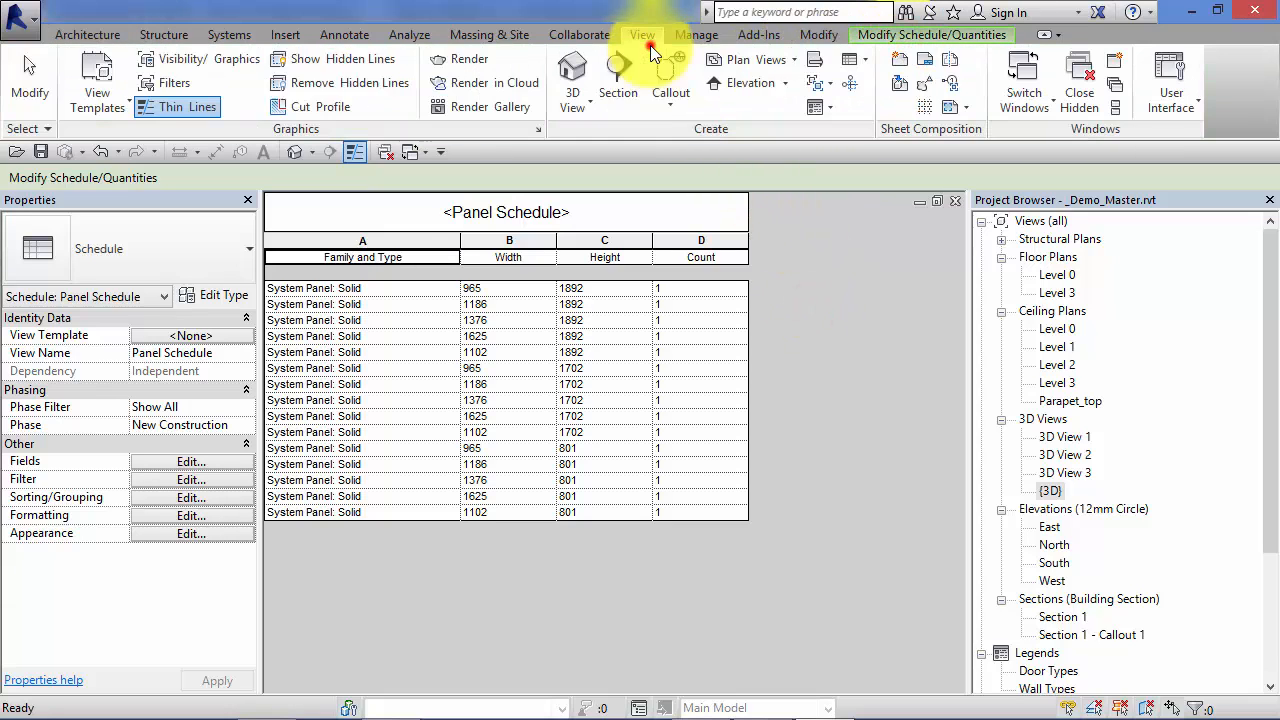
pyautogui.click(863, 59)
pyautogui.click(797, 90)
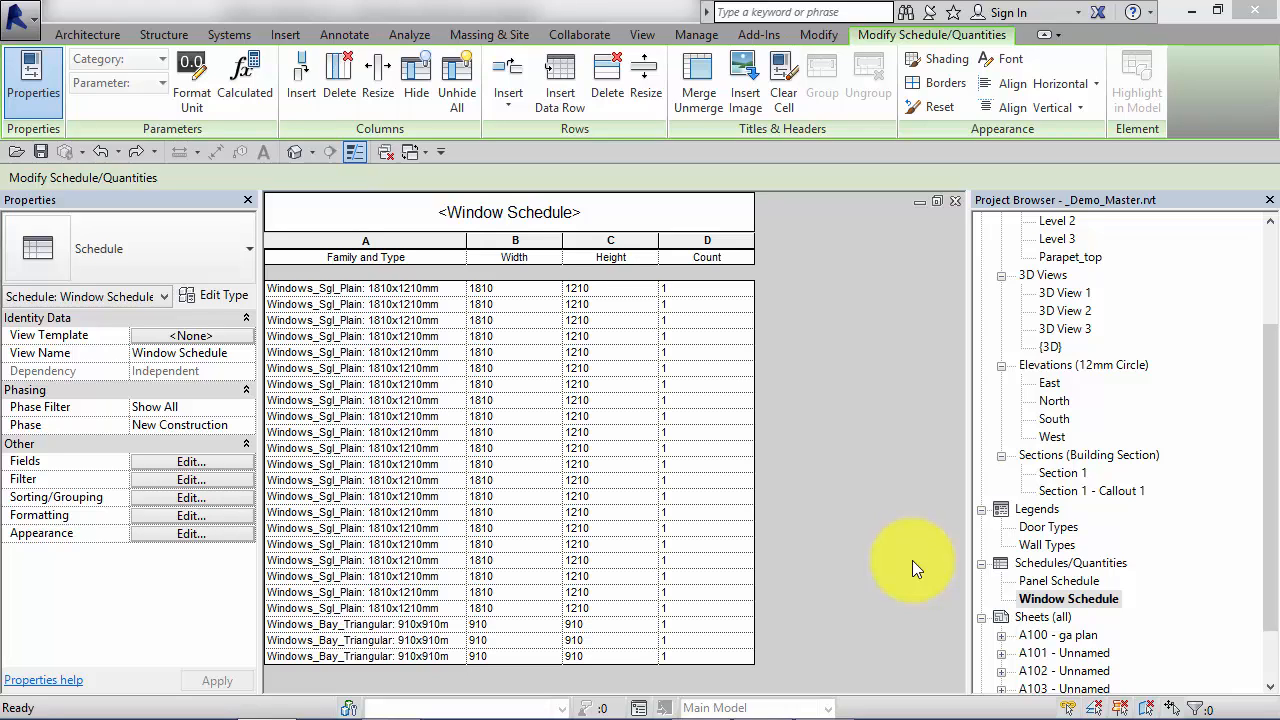
# Step: Open the Window Schedule's properties and set its first filter to use the Width field
pyautogui.click(1080, 600)
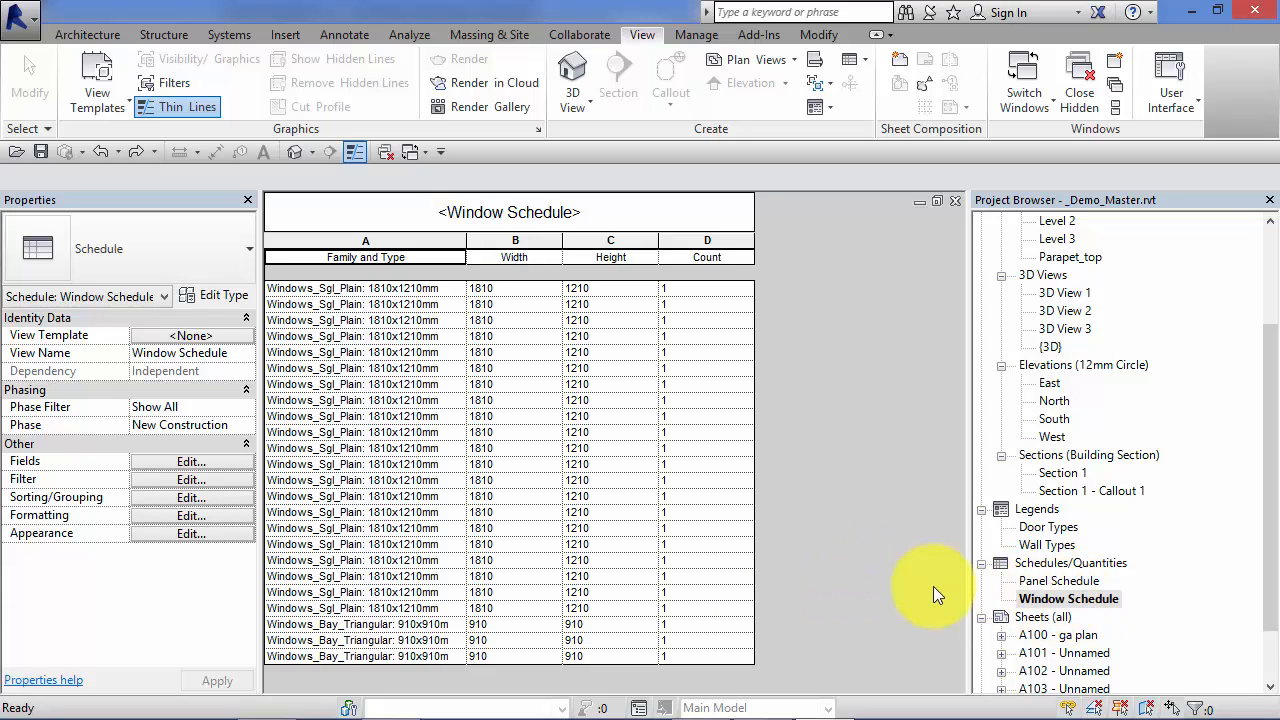
pyautogui.click(162, 463)
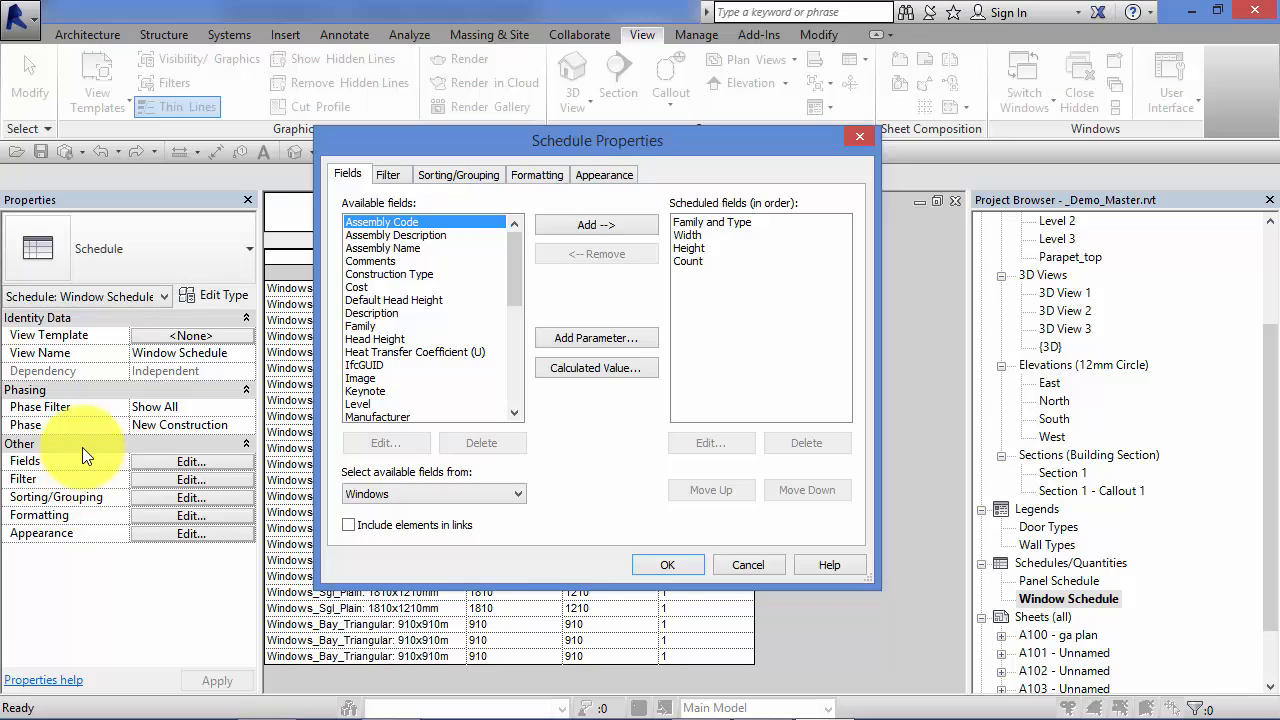
pyautogui.click(389, 177)
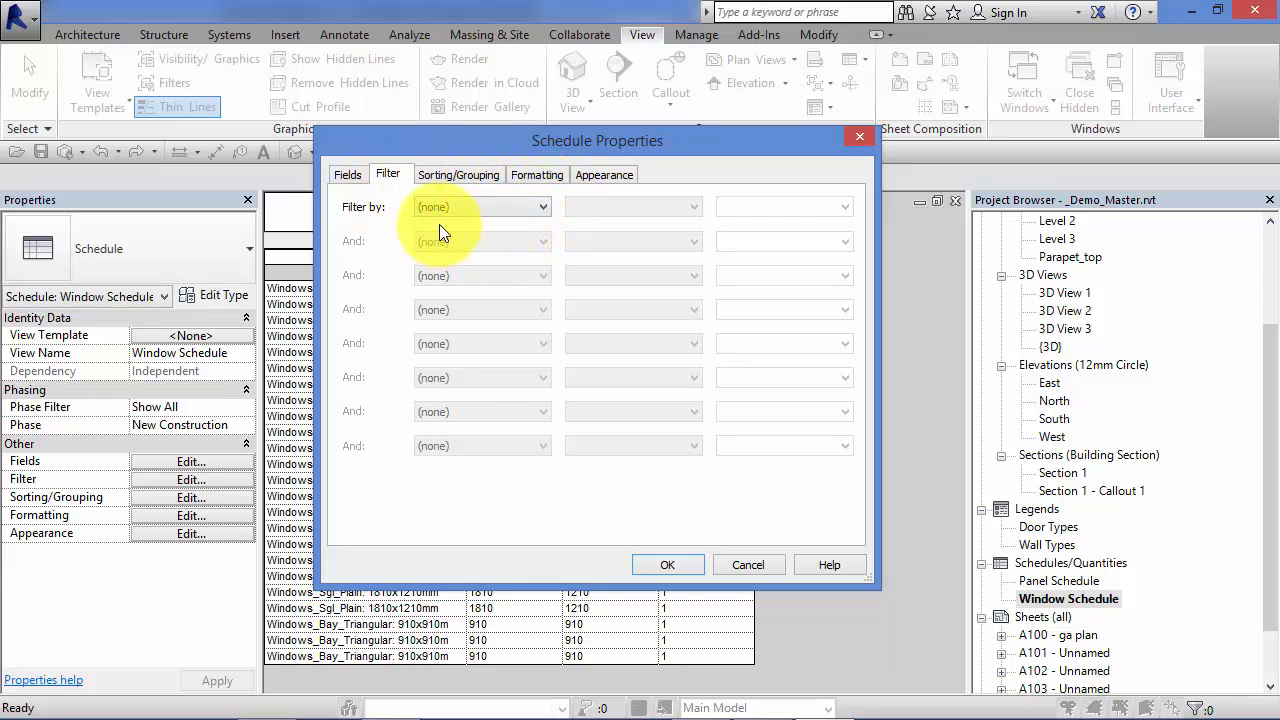
pyautogui.click(540, 207)
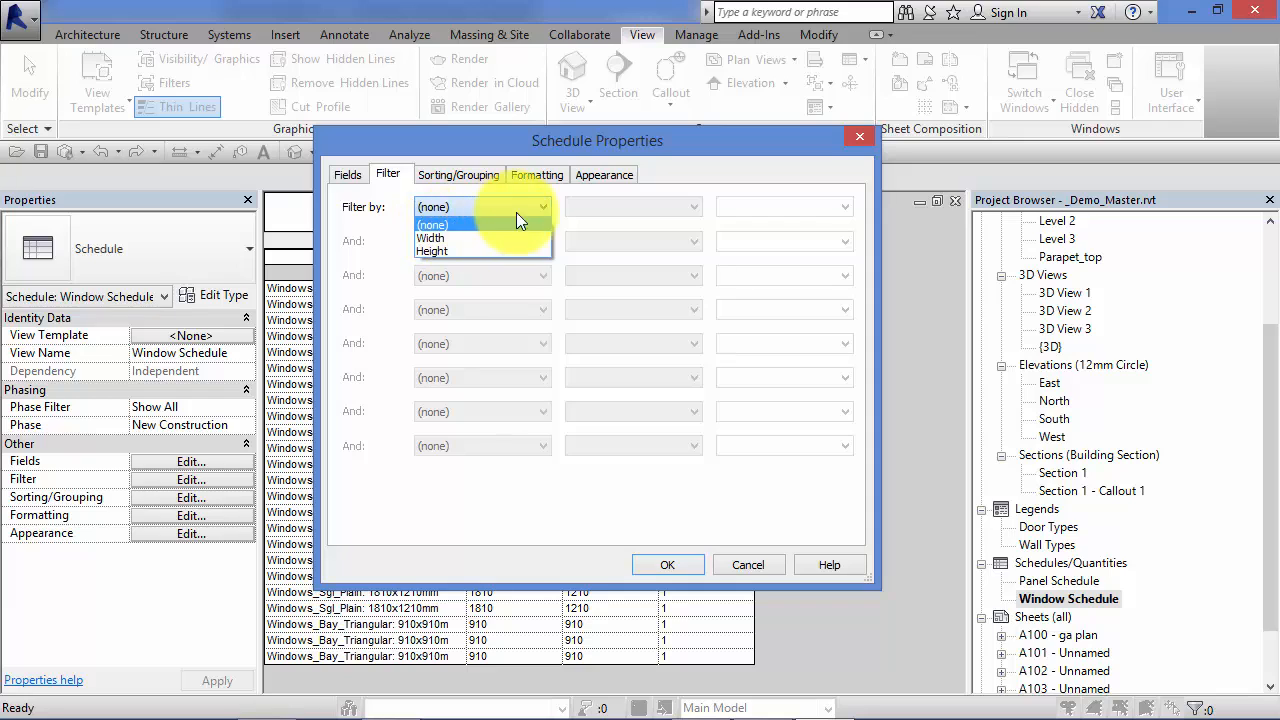
pyautogui.click(450, 251)
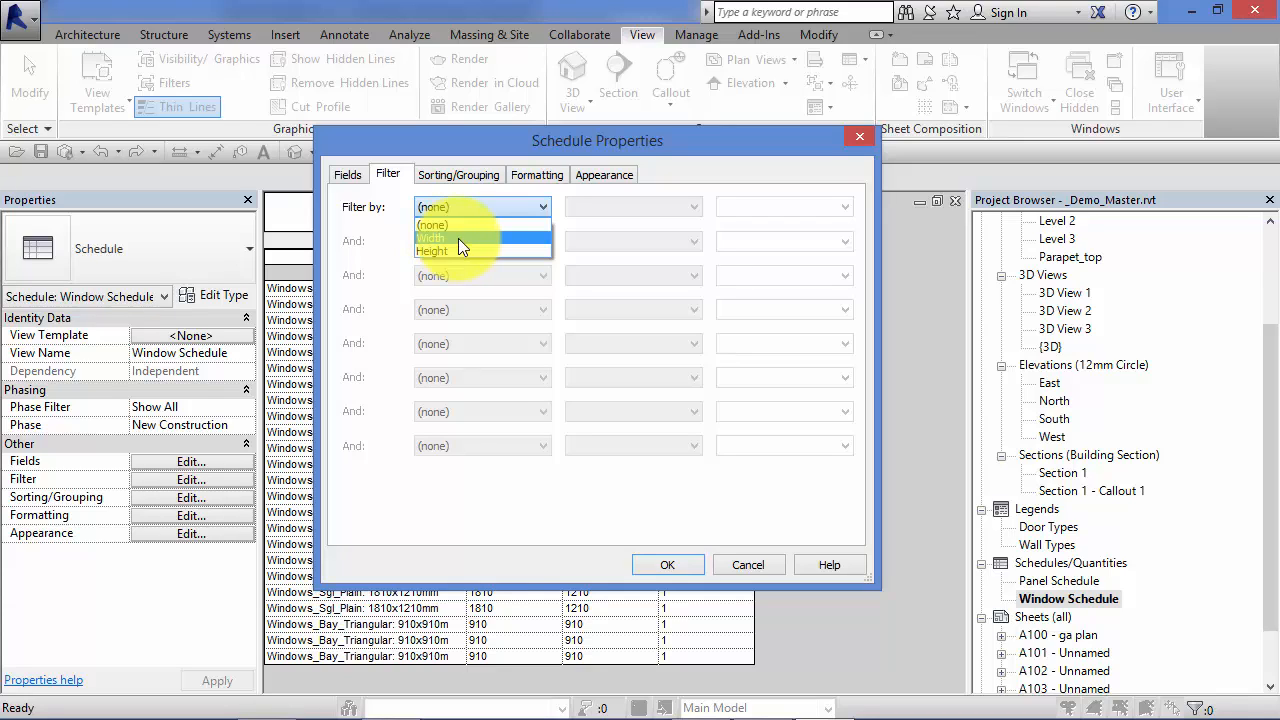
pyautogui.click(468, 237)
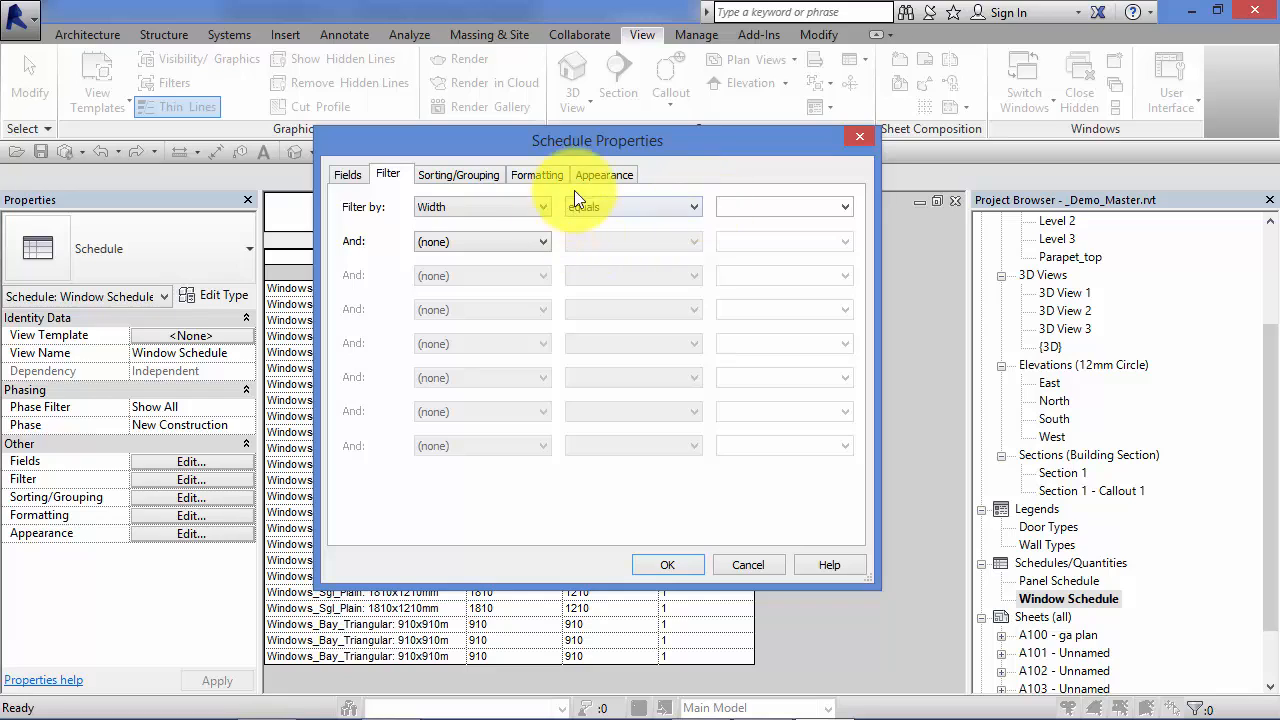
# Step: Restrict the Window Schedule to windows whose width is less than 1810 and accept the schedule properties
pyautogui.click(696, 207)
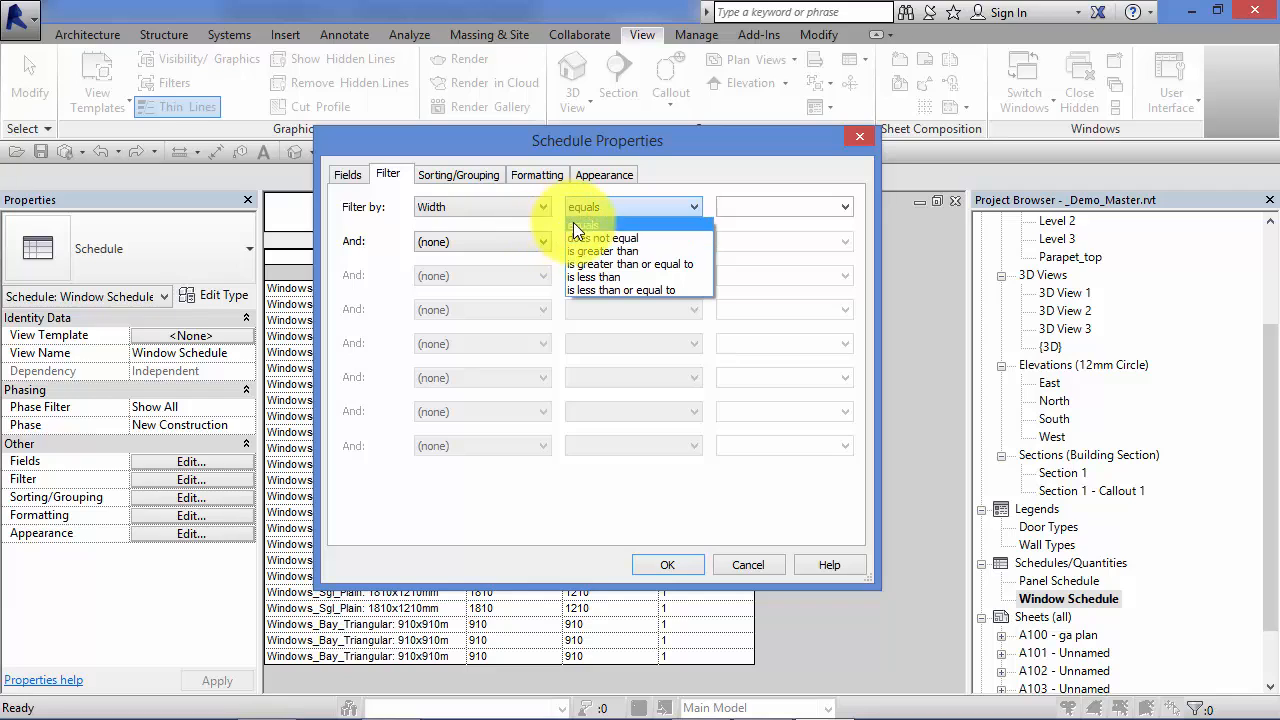
pyautogui.click(617, 277)
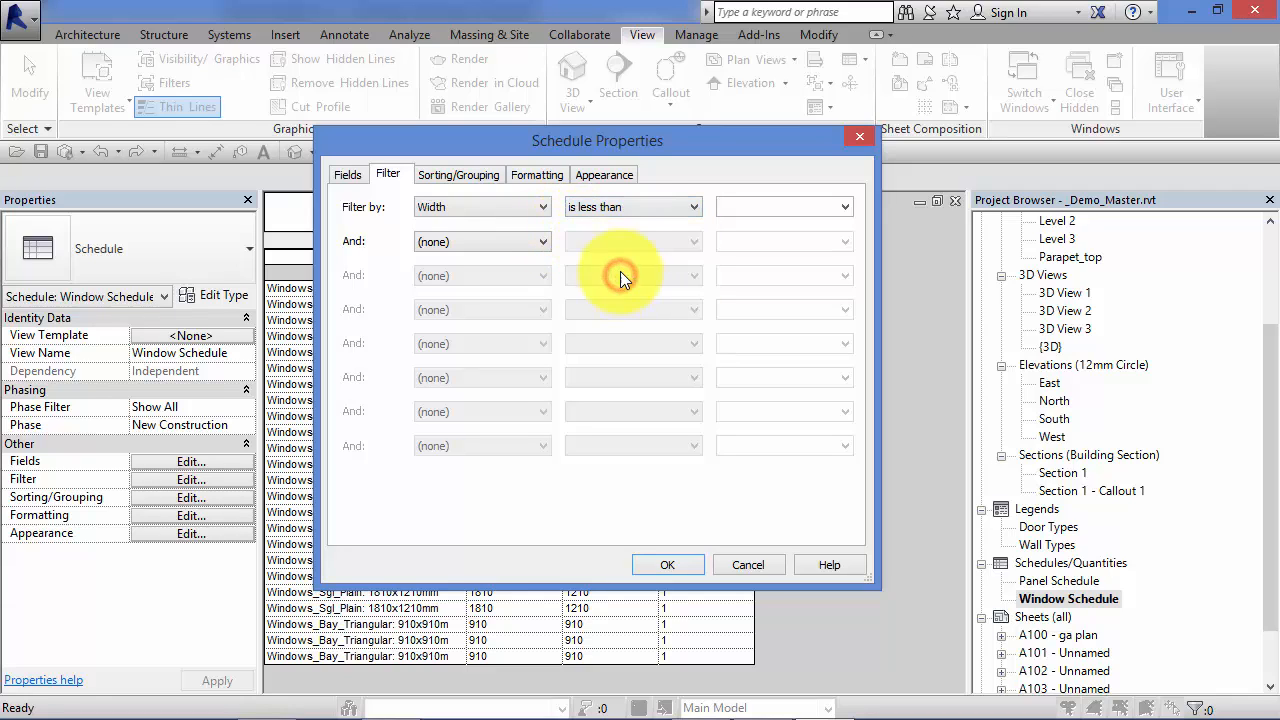
pyautogui.click(846, 206)
pyautogui.click(846, 206)
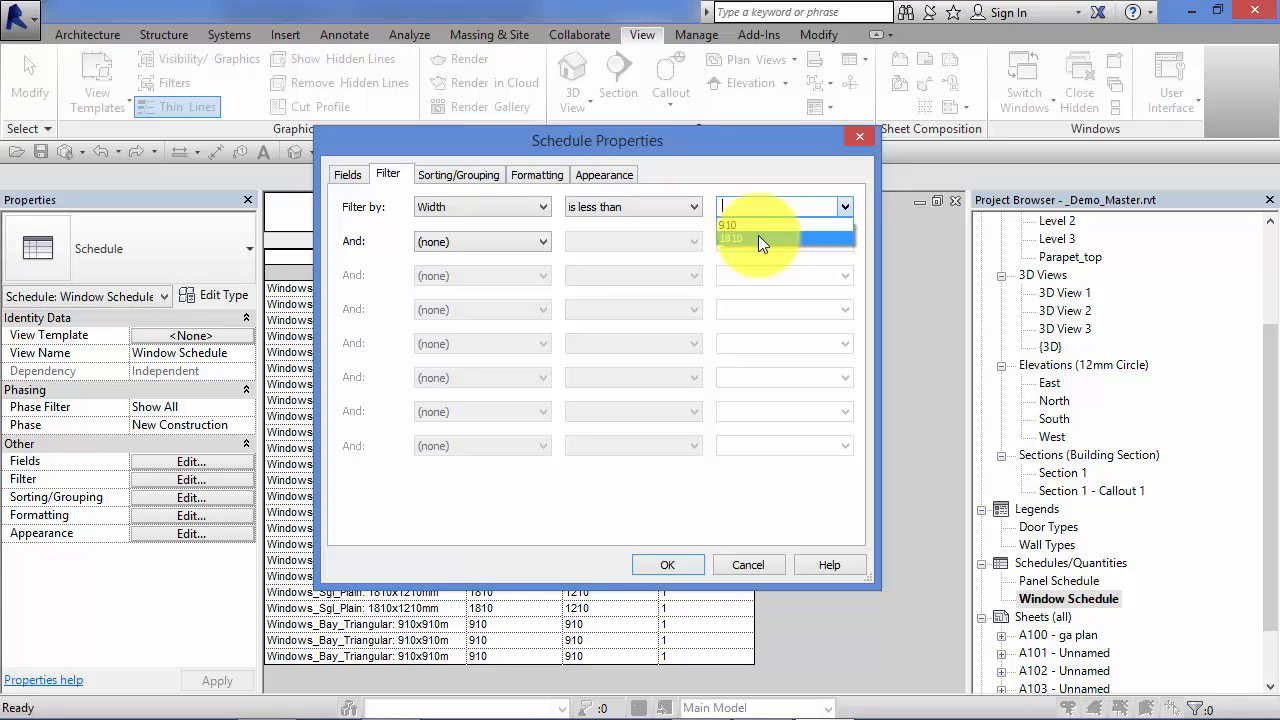
pyautogui.click(758, 238)
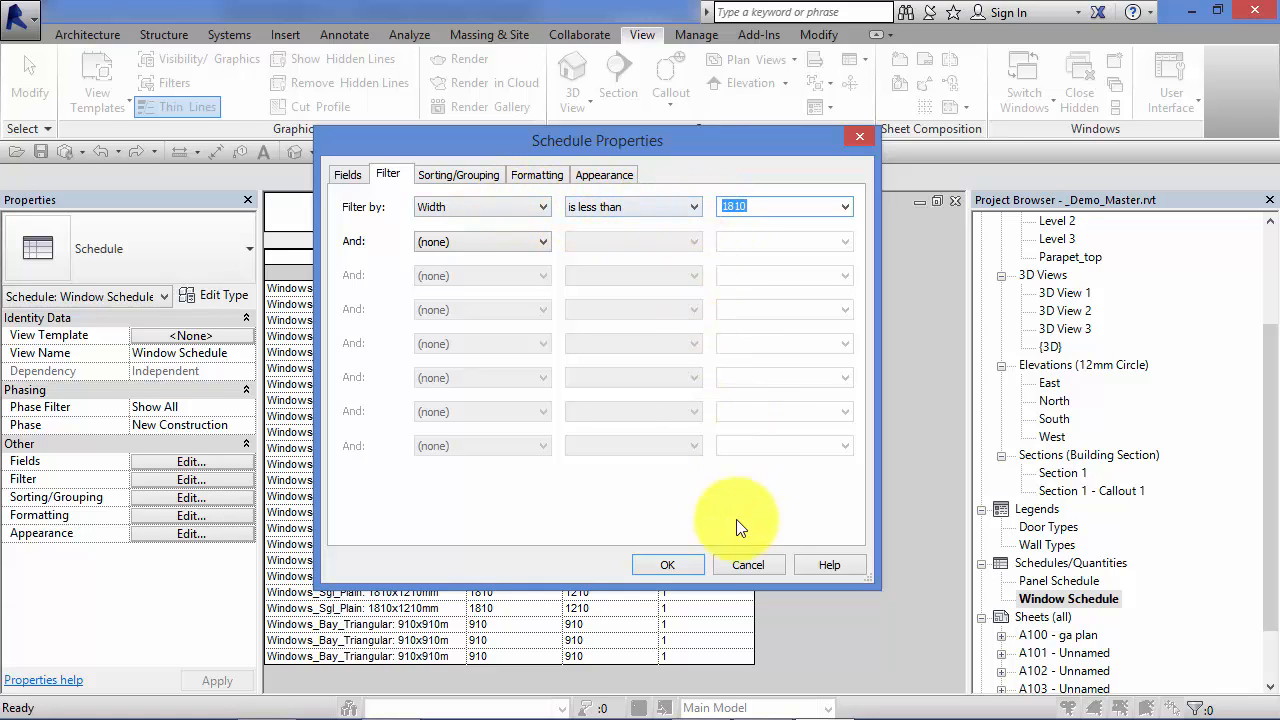
pyautogui.click(668, 564)
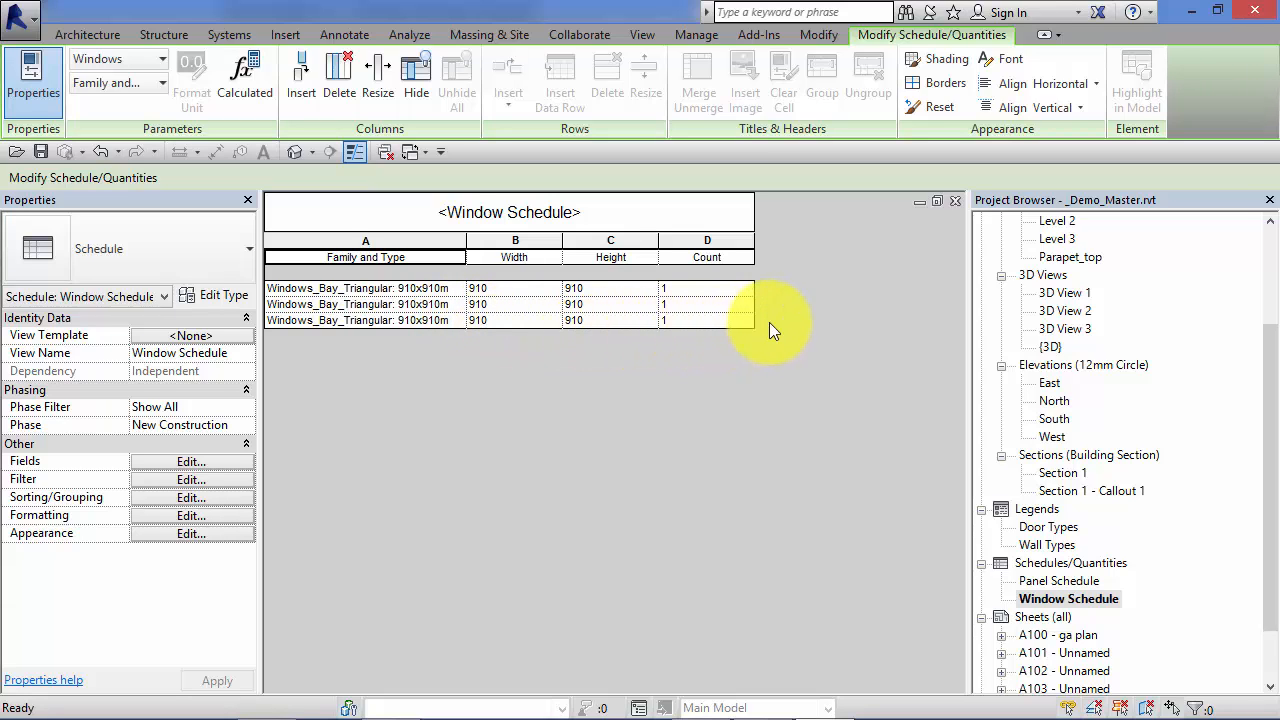
# Step: Reset the Window Schedule's width filter to none and add the Mark field after Count in its scheduled fields
pyautogui.click(224, 479)
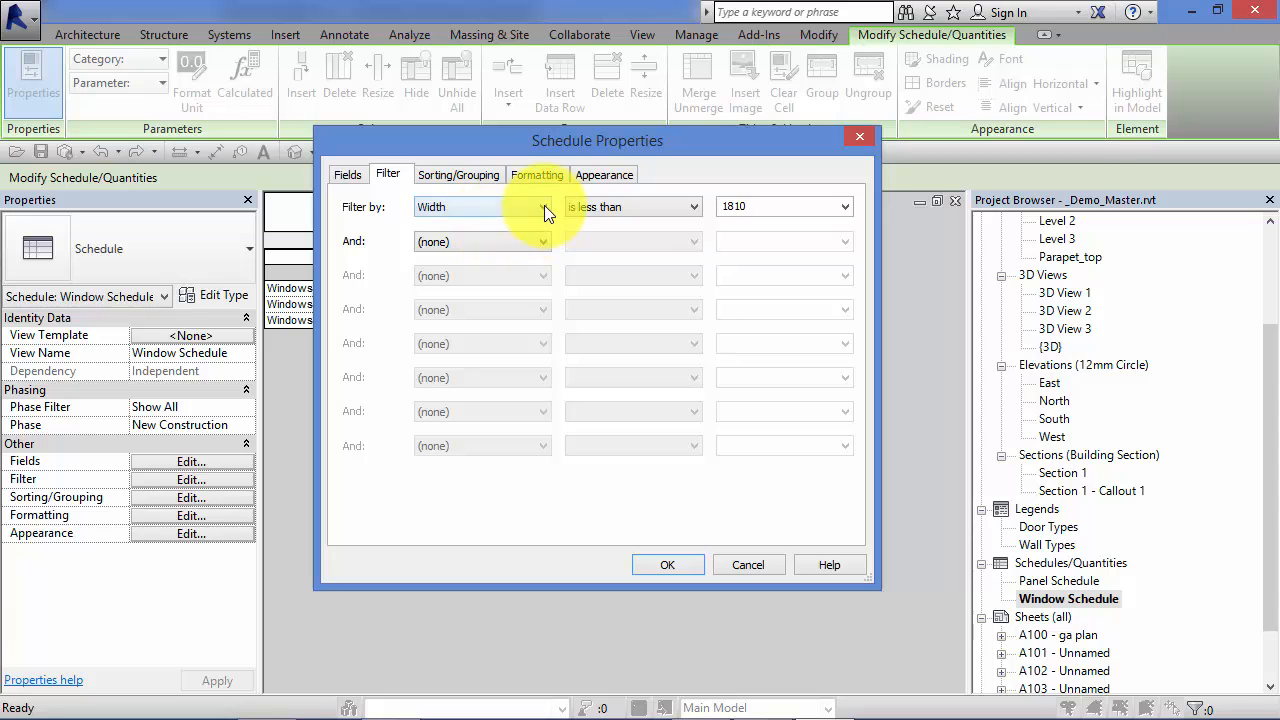
pyautogui.click(544, 205)
pyautogui.click(504, 224)
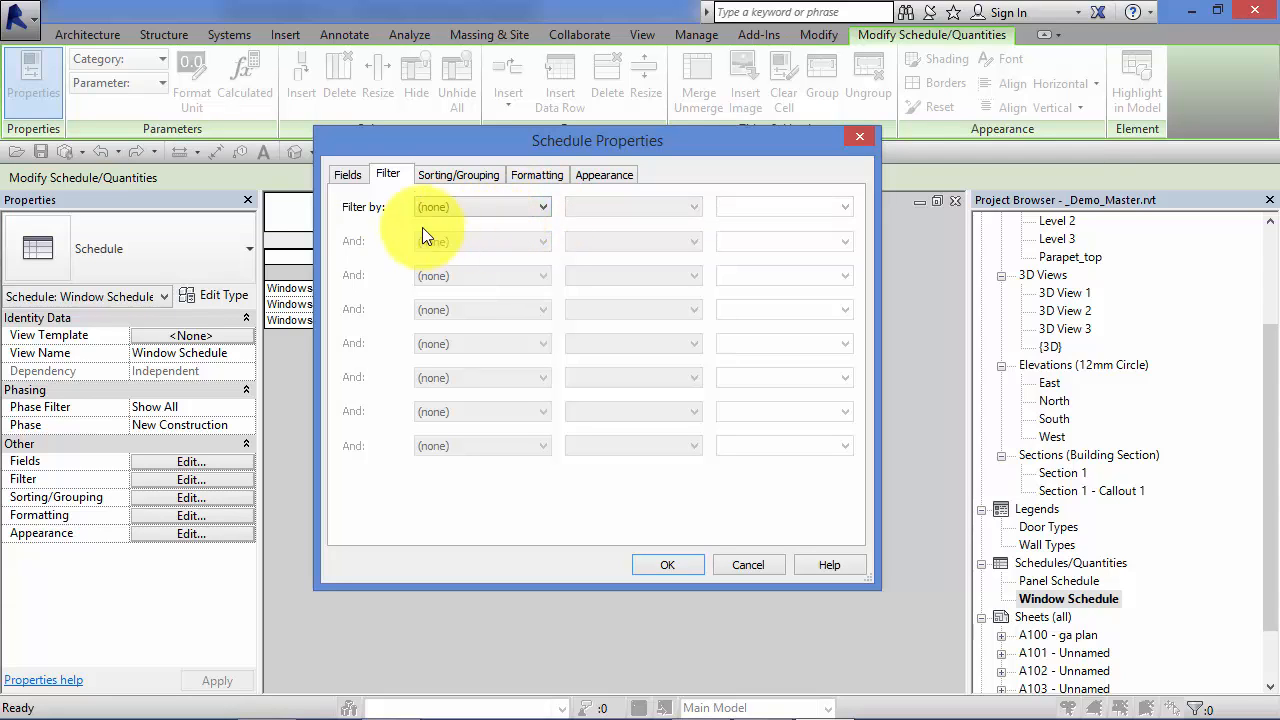
pyautogui.click(350, 174)
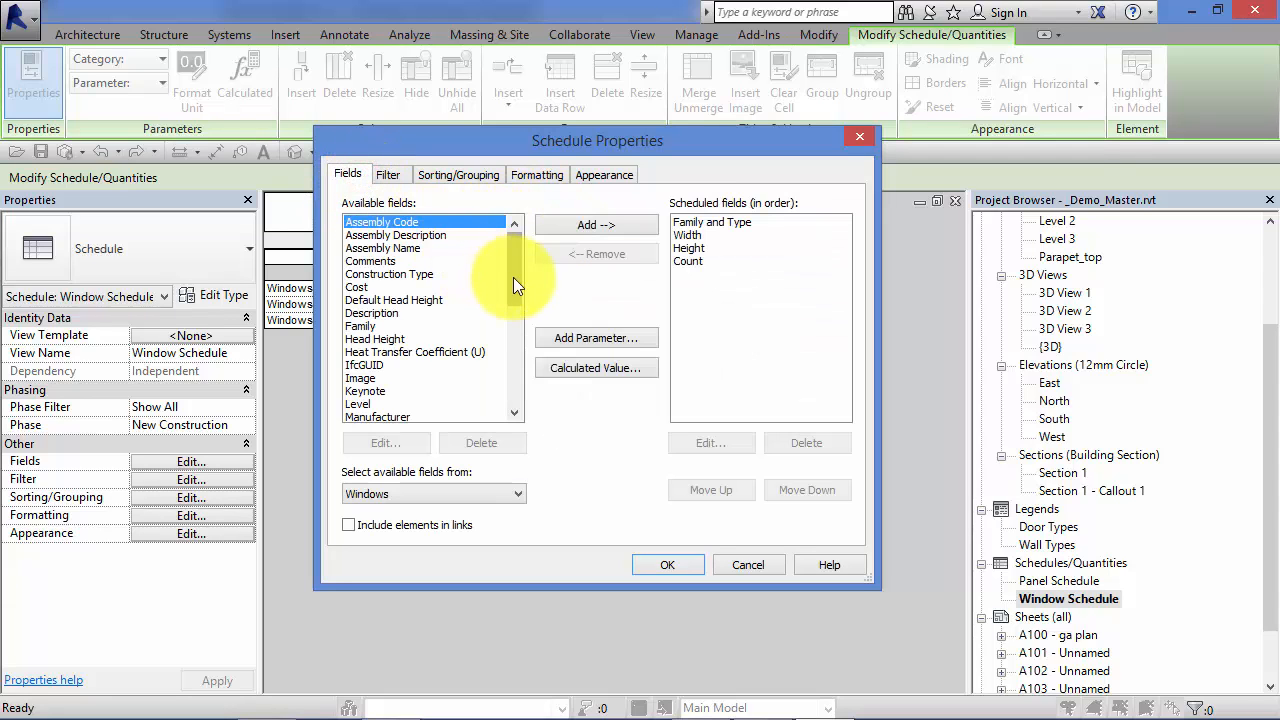
pyautogui.moveTo(513, 277); pyautogui.dragTo(512, 318)
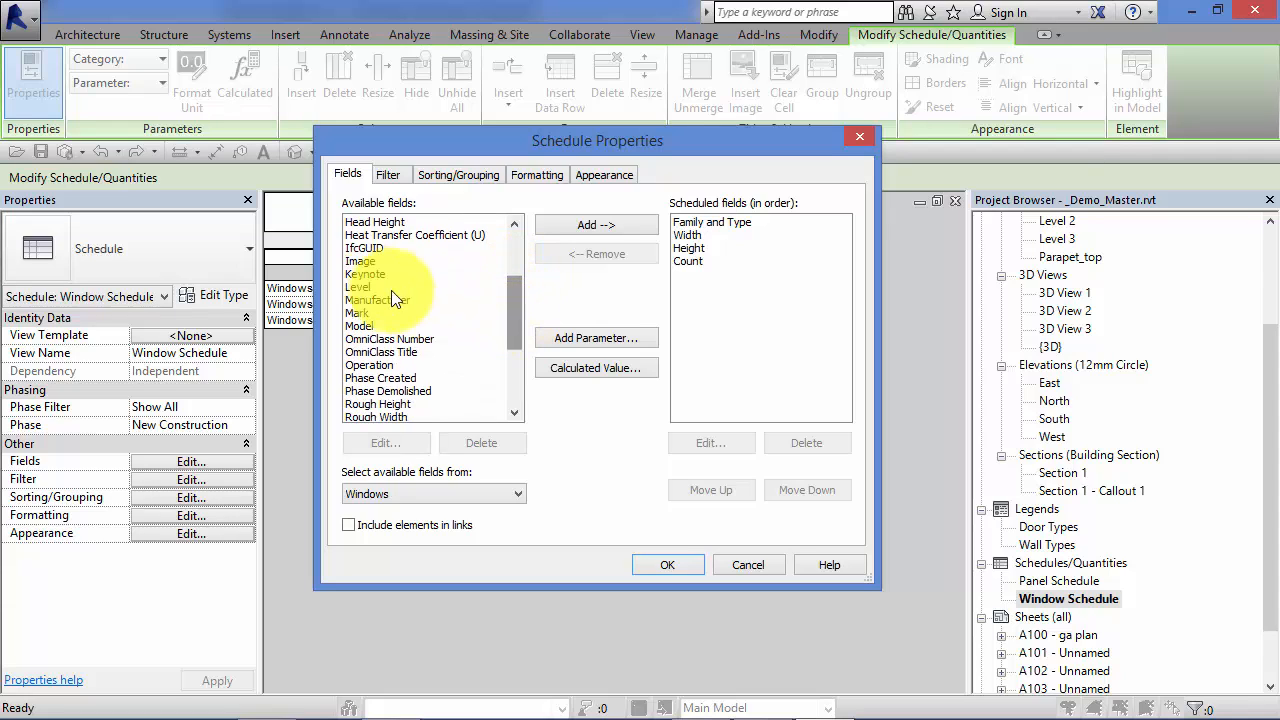
pyautogui.click(376, 313)
pyautogui.click(573, 229)
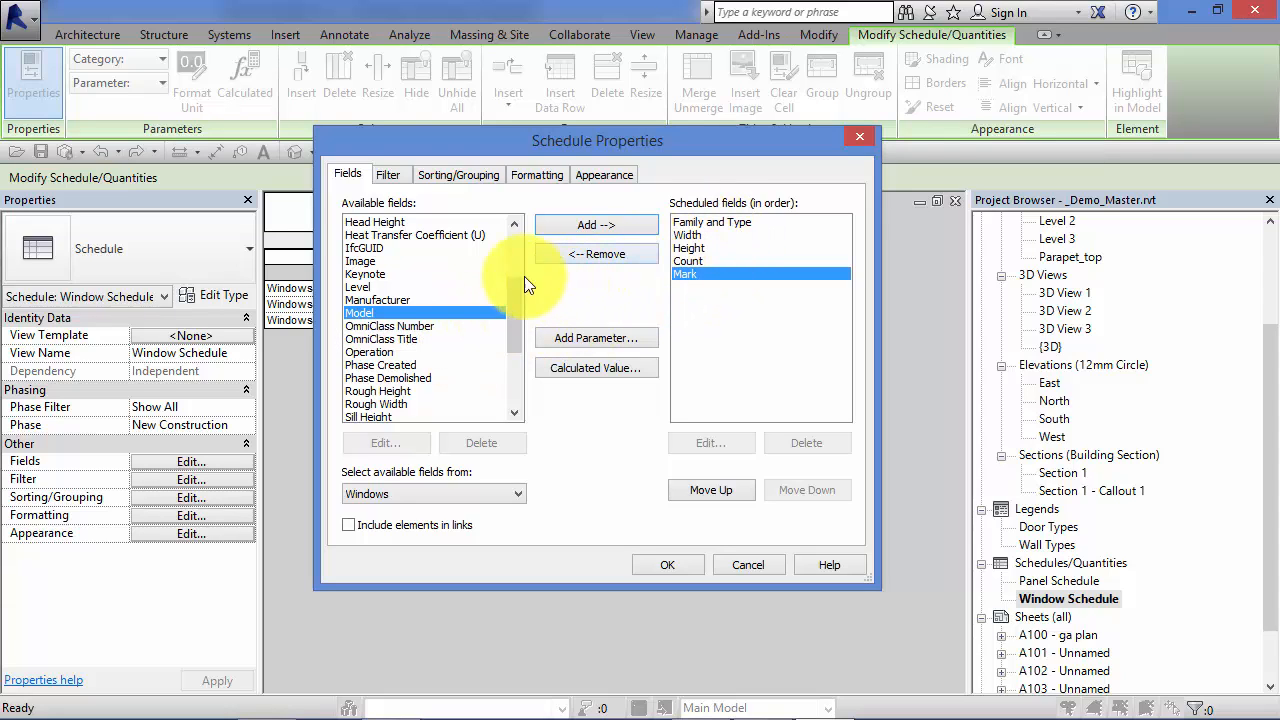
# Step: Filter the Window Schedule to marks that begin with EW and accept the schedule properties
pyautogui.click(394, 175)
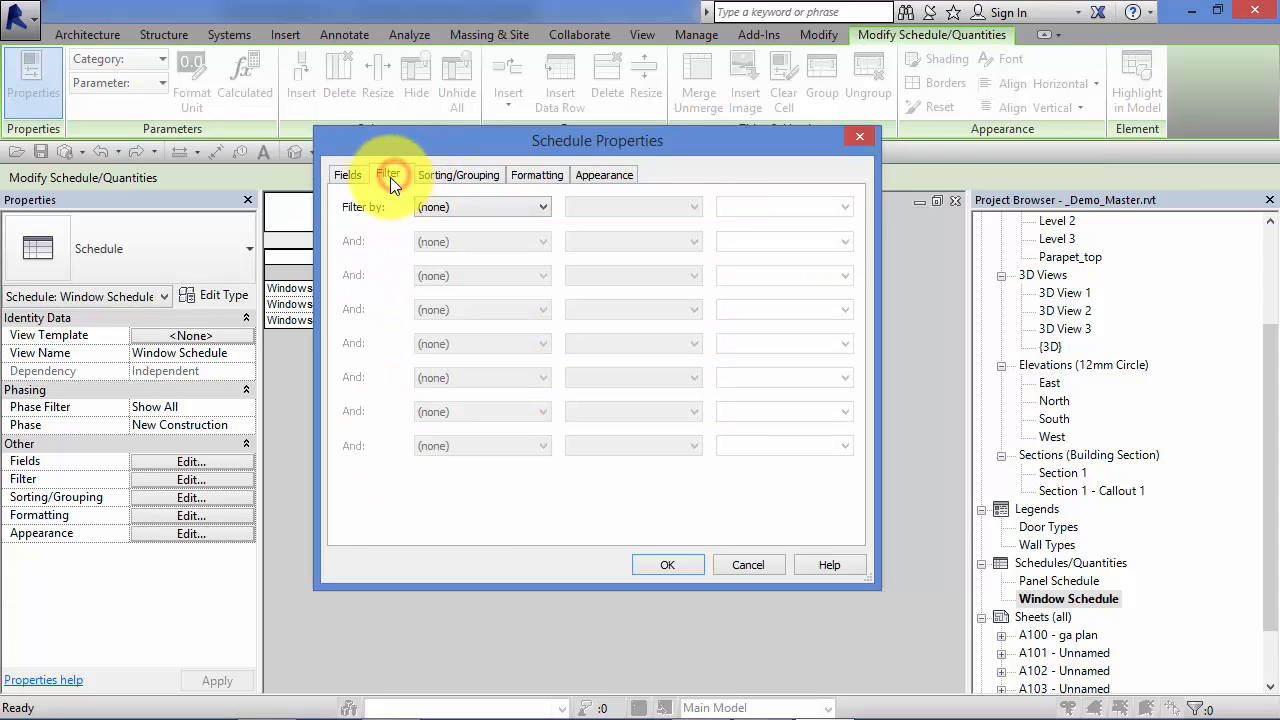
pyautogui.click(541, 206)
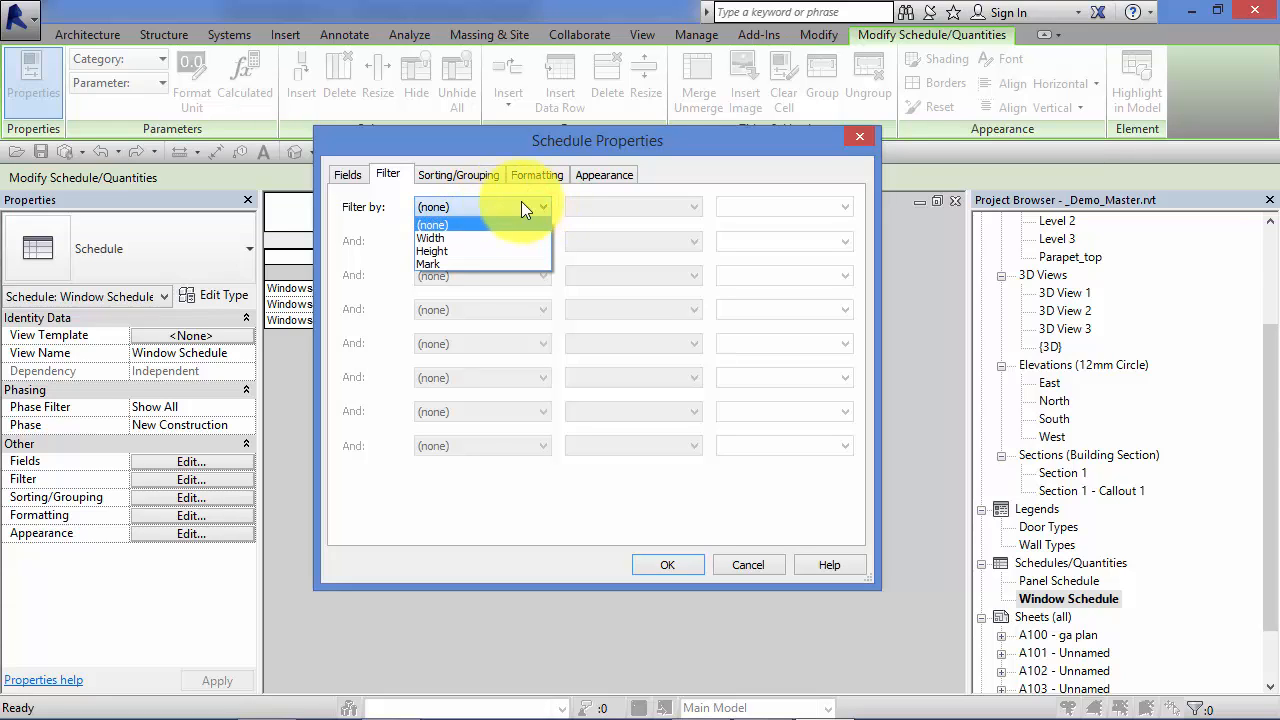
pyautogui.click(431, 261)
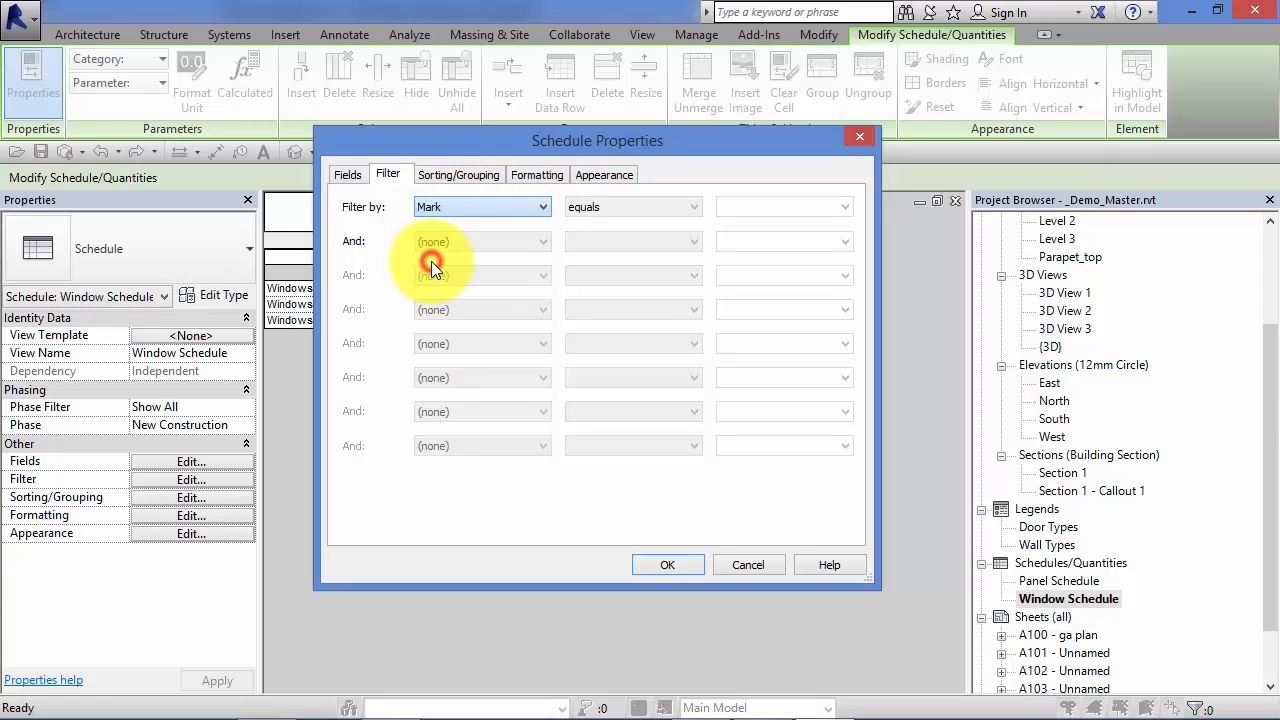
pyautogui.click(693, 206)
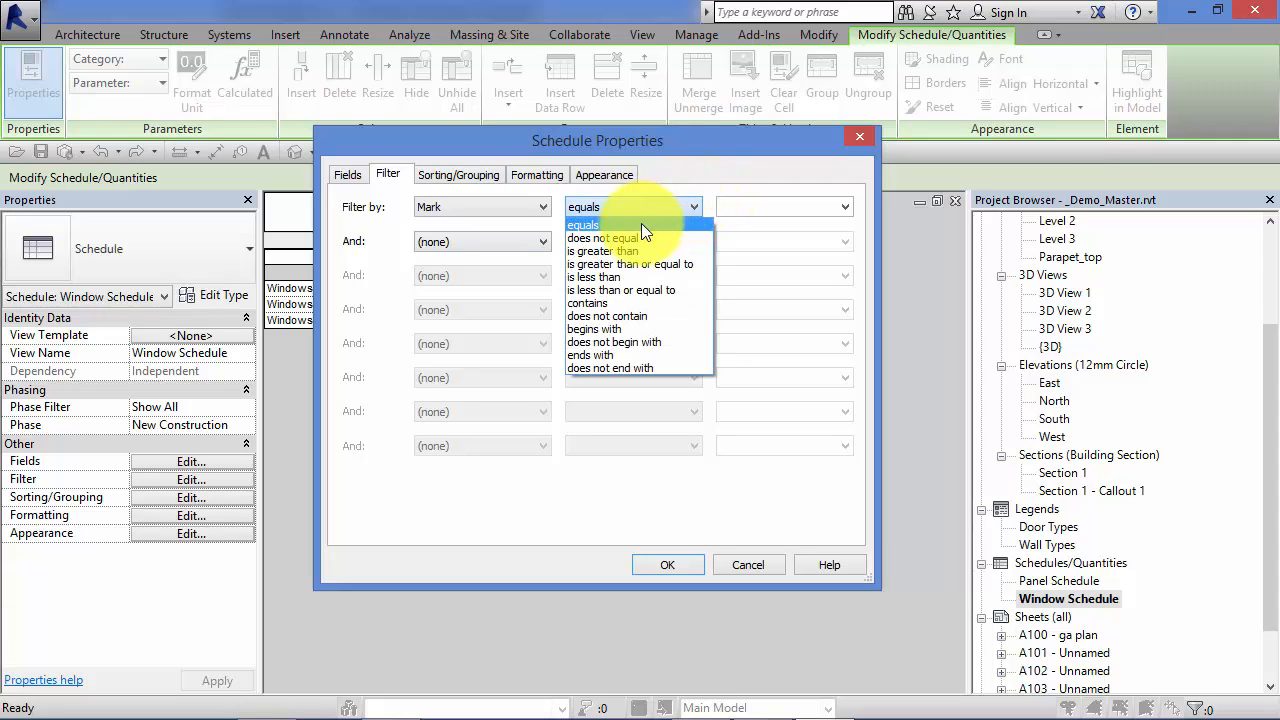
pyautogui.click(626, 328)
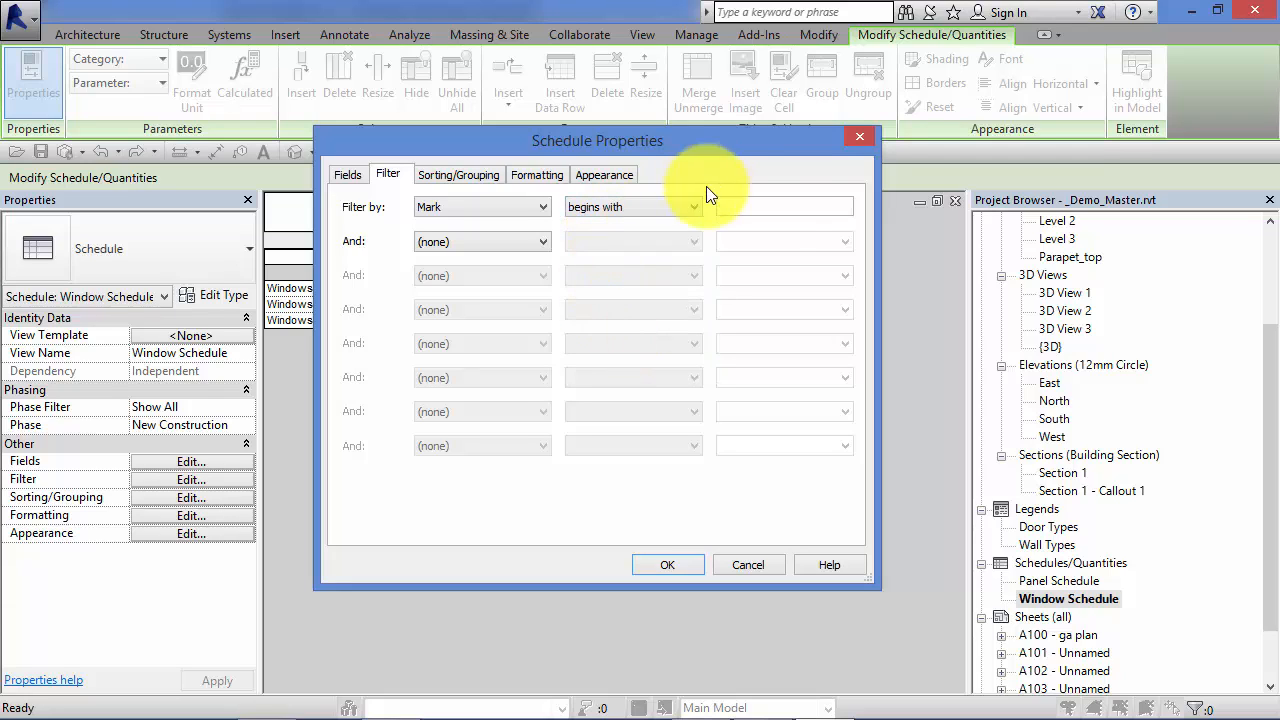
pyautogui.click(750, 204)
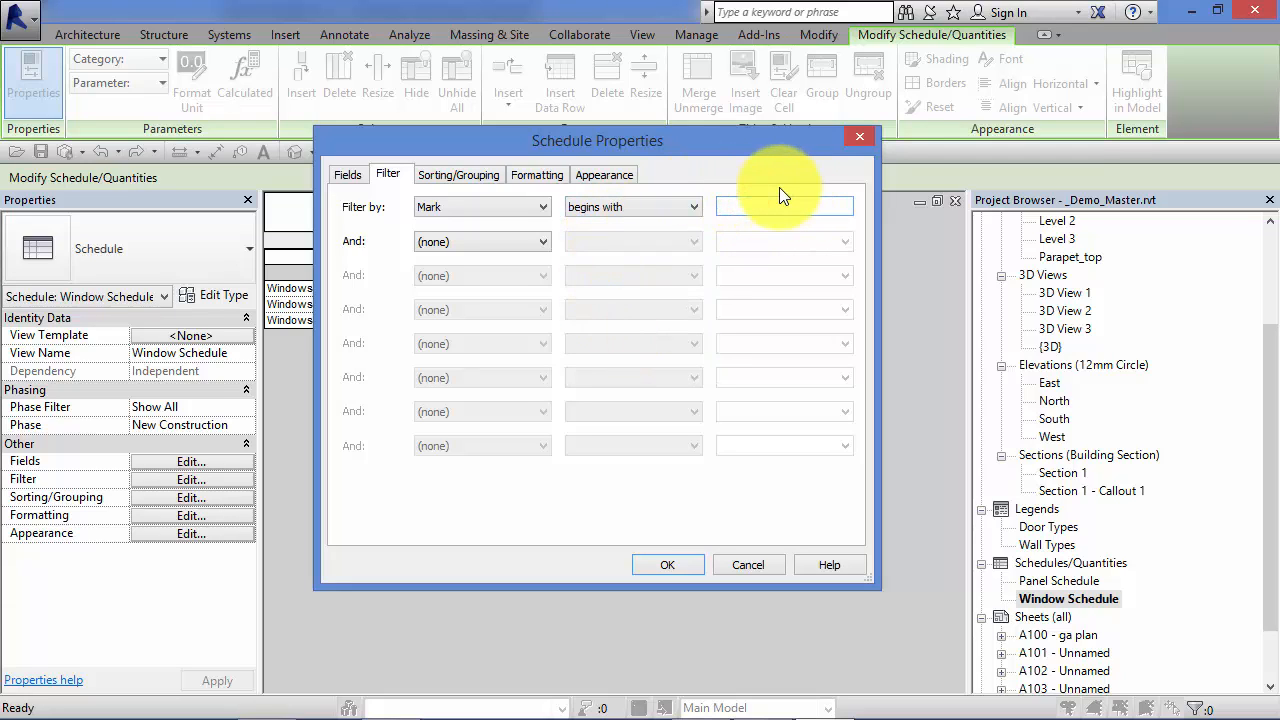
pyautogui.write('EW')
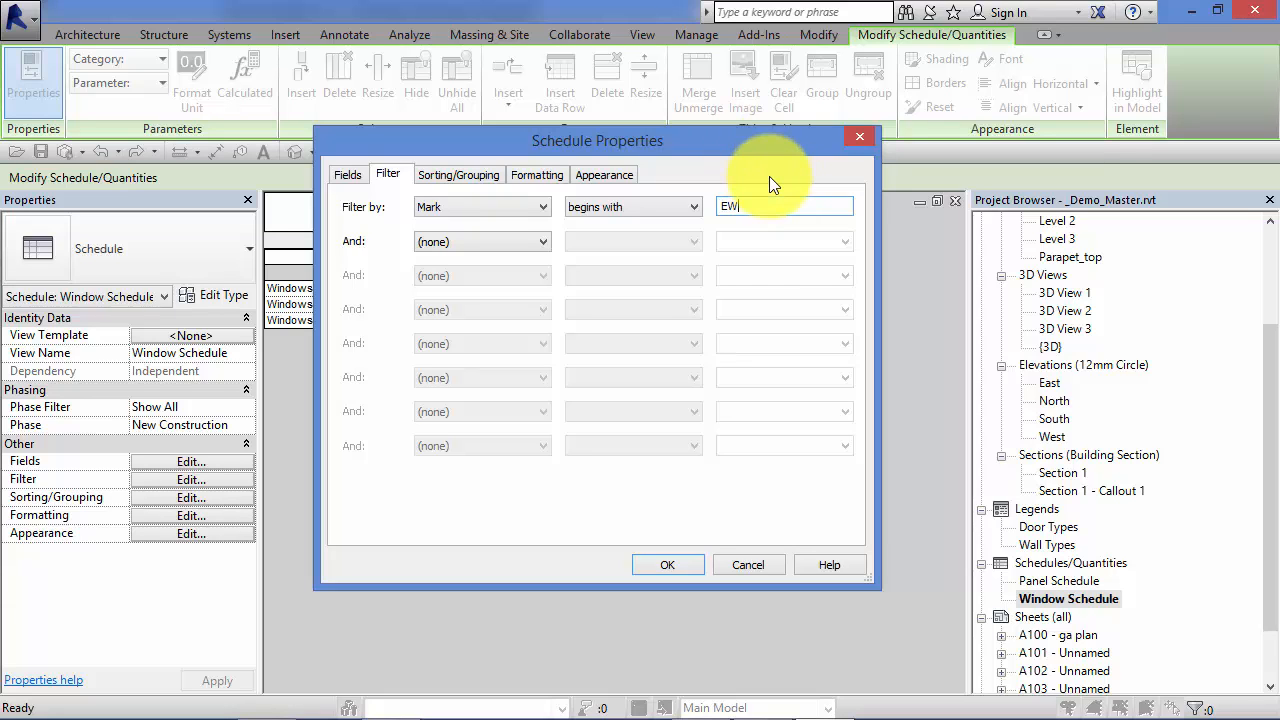
pyautogui.click(677, 565)
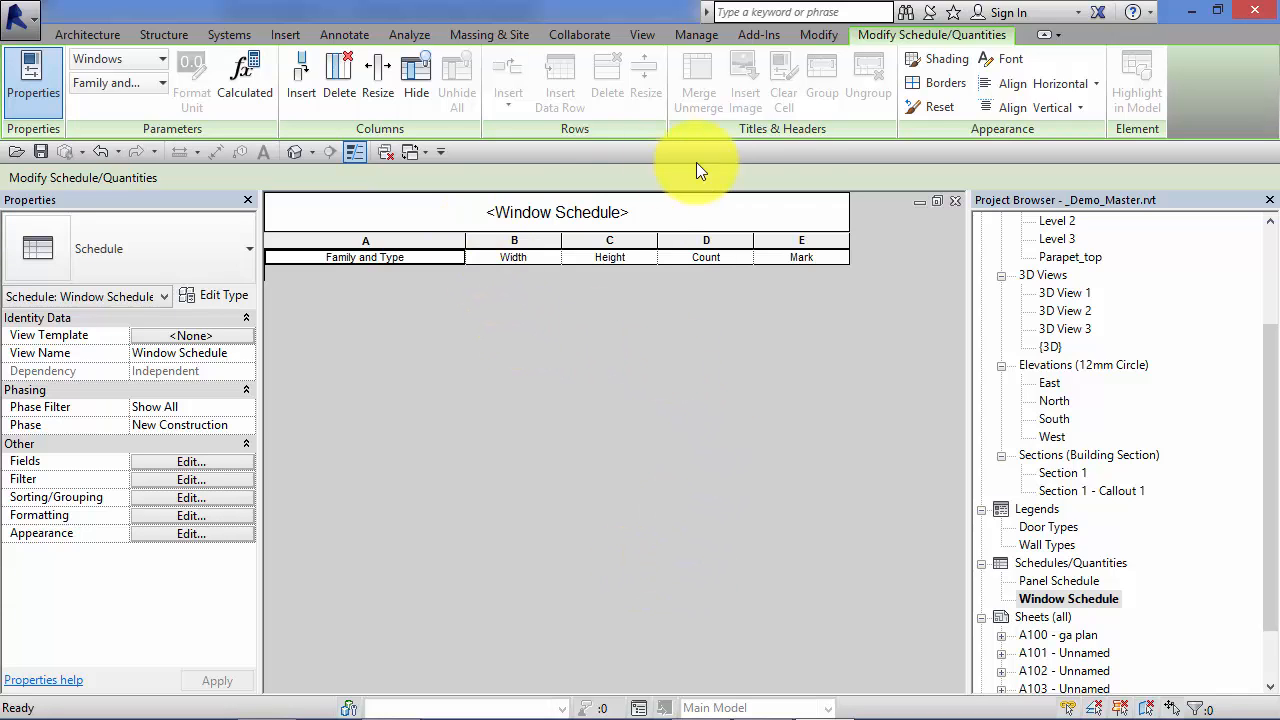
# Step: Open the Level 0 floor plan and change the mark of the 1810x1210mm window tagged 15 to EW01
pyautogui.moveTo(1257, 414); pyautogui.dragTo(1258, 290)
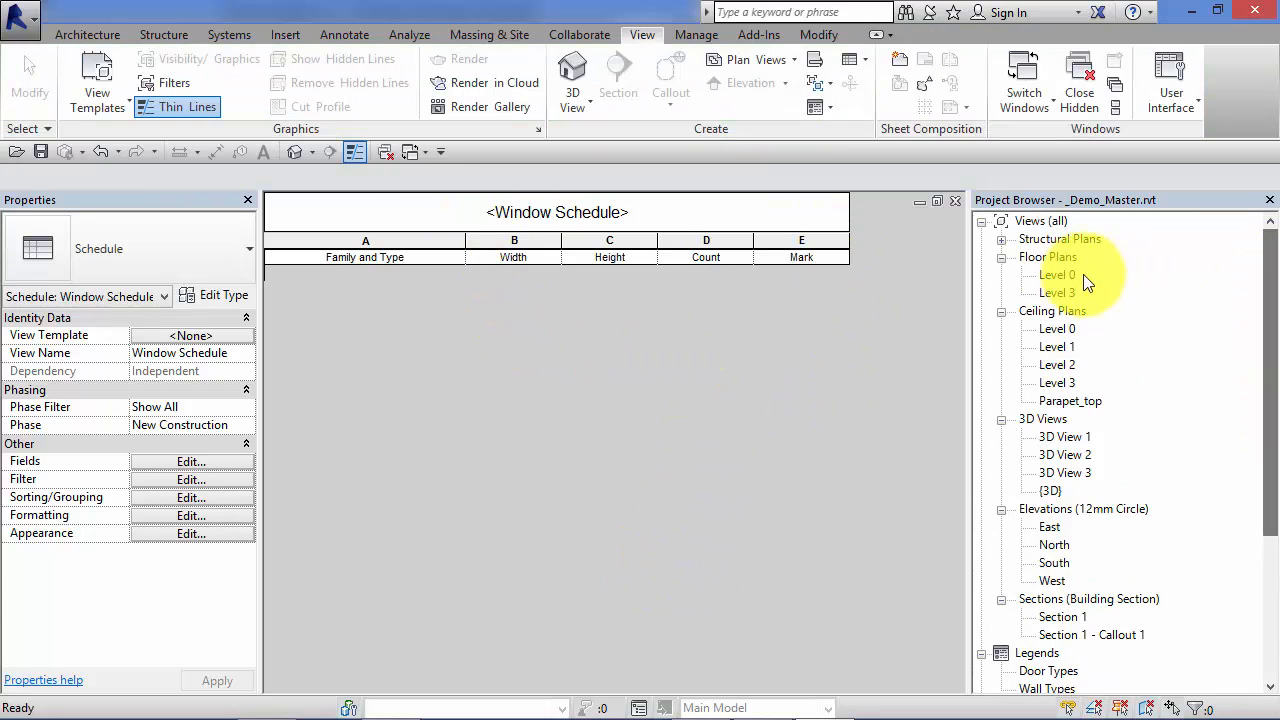
pyautogui.doubleClick(1057, 275)
pyautogui.moveTo(426, 480); pyautogui.dragTo(934, 479, button='middle')
pyautogui.scroll(-2, 934, 479)
pyautogui.scroll(3, 424, 488)
pyautogui.click(482, 471)
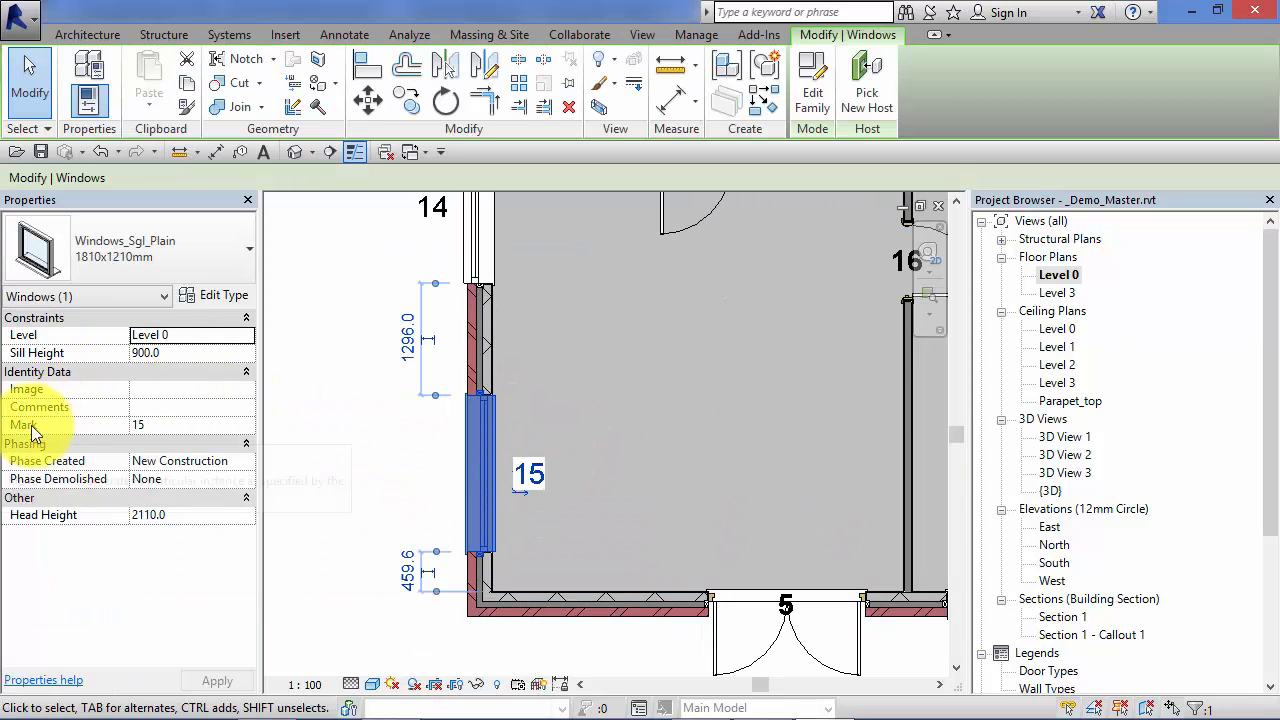
pyautogui.click(166, 426)
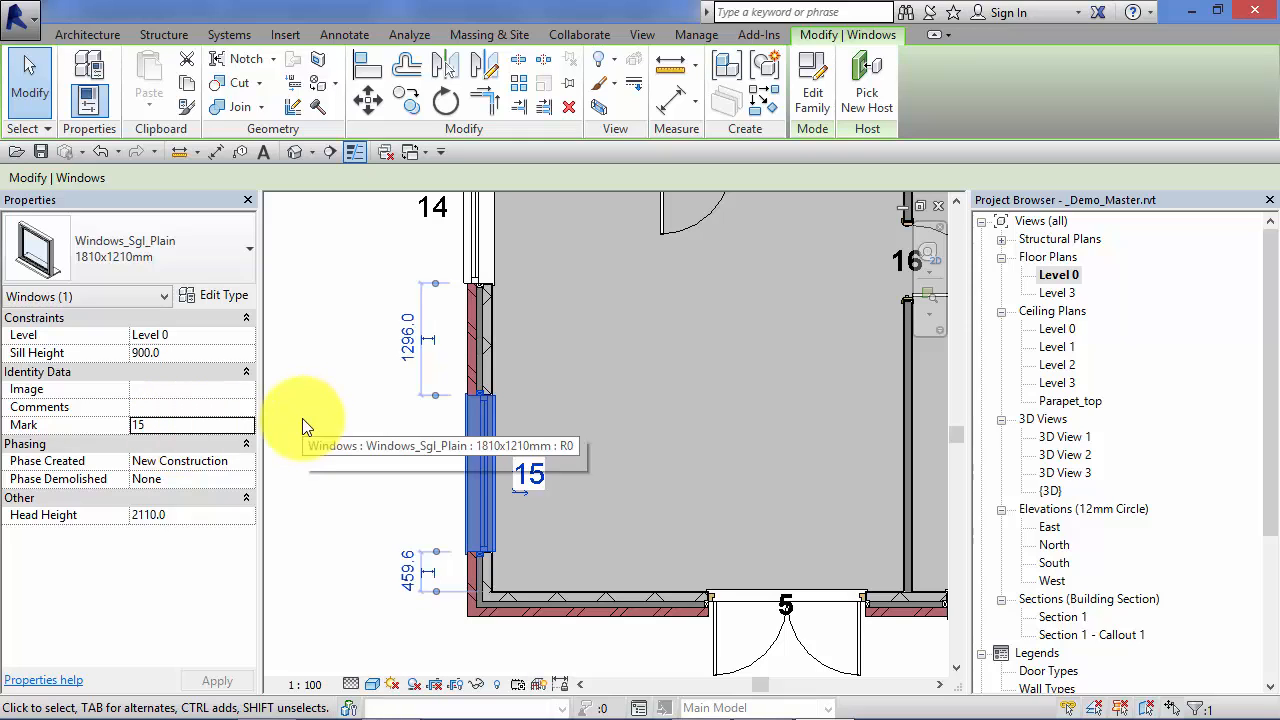
pyautogui.doubleClick(152, 426)
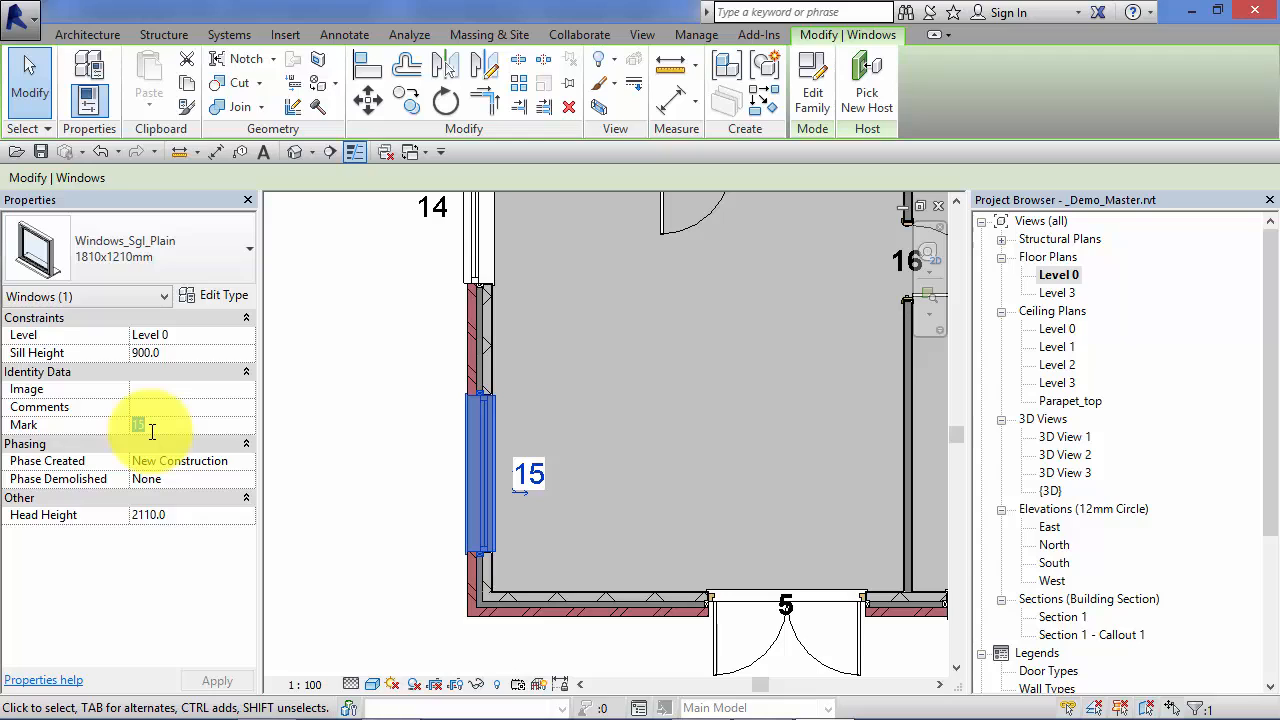
pyautogui.write('W')
pyautogui.write('EW')
pyautogui.write('01')
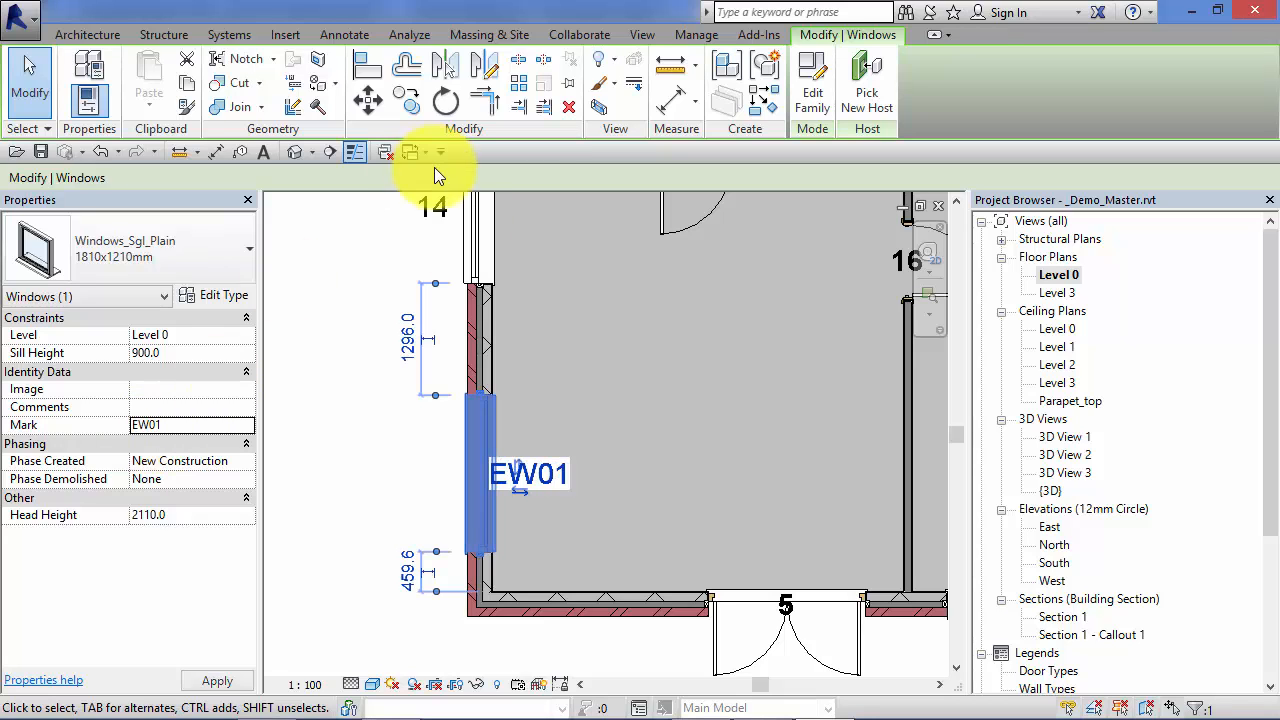
pyautogui.click(397, 466)
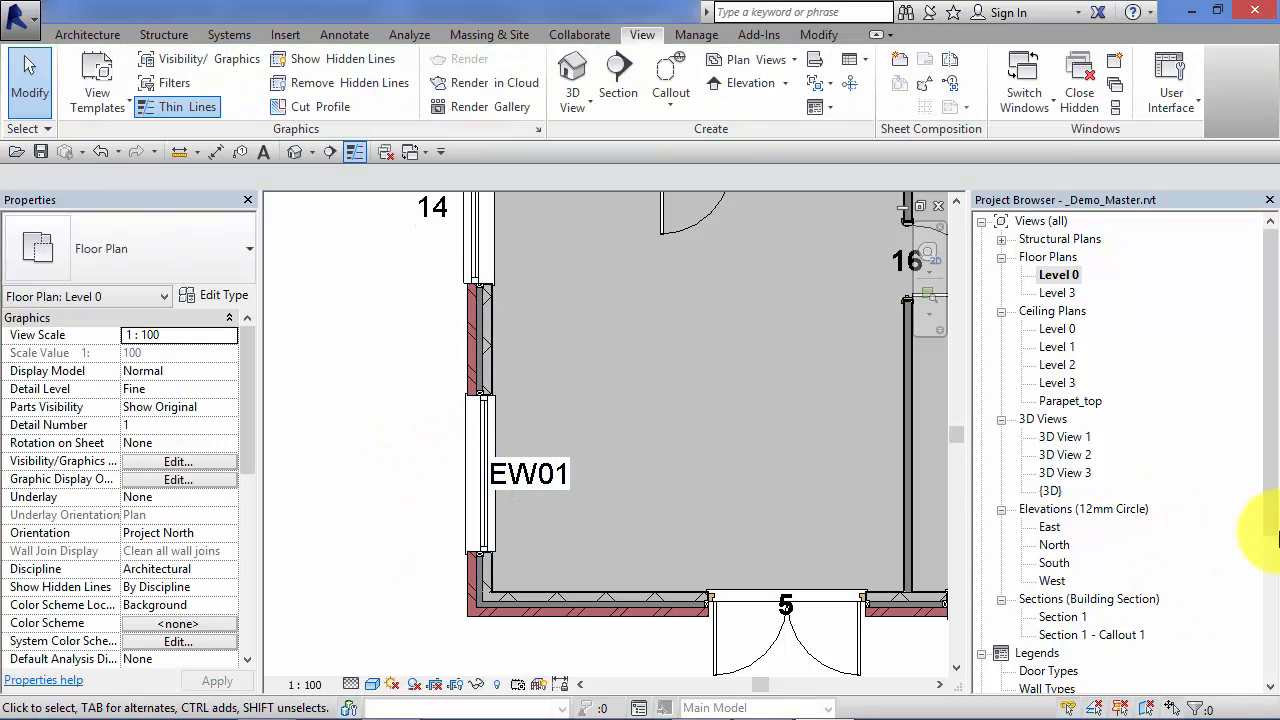
# Step: Reopen the Window Schedule to check which windows pass the mark filter
pyautogui.scroll(-4, 1262, 580)
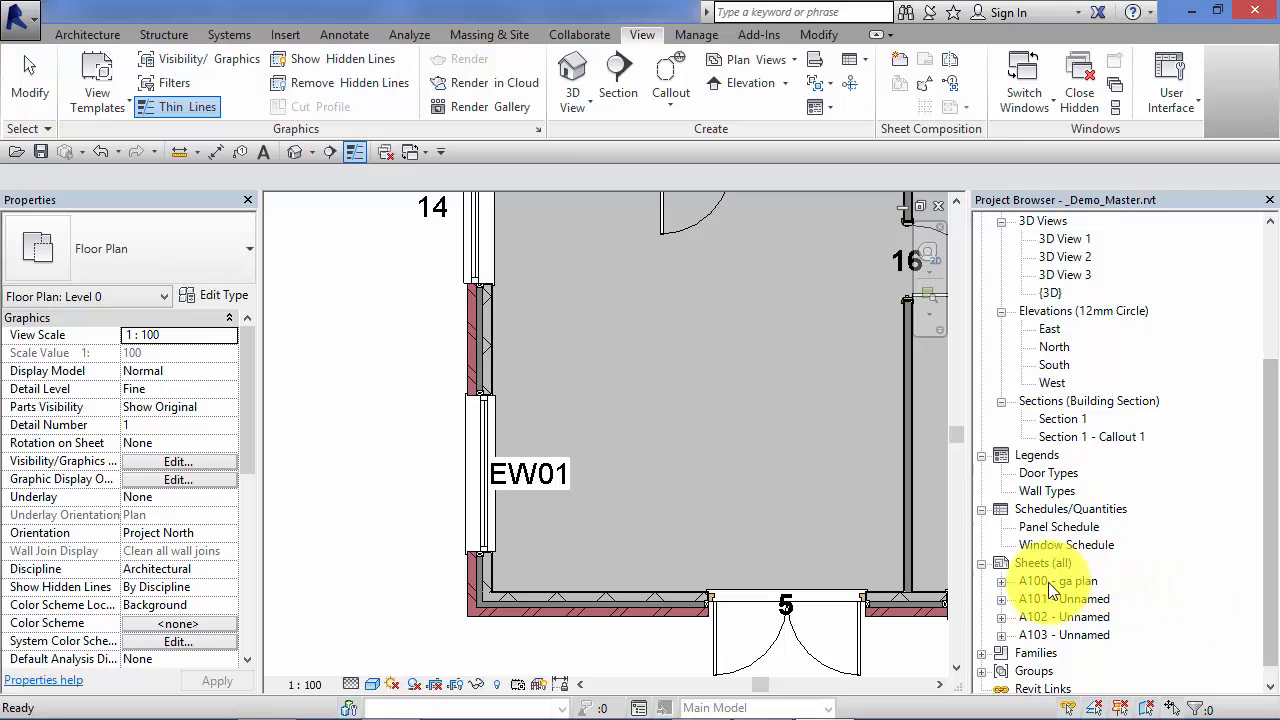
pyautogui.doubleClick(1062, 545)
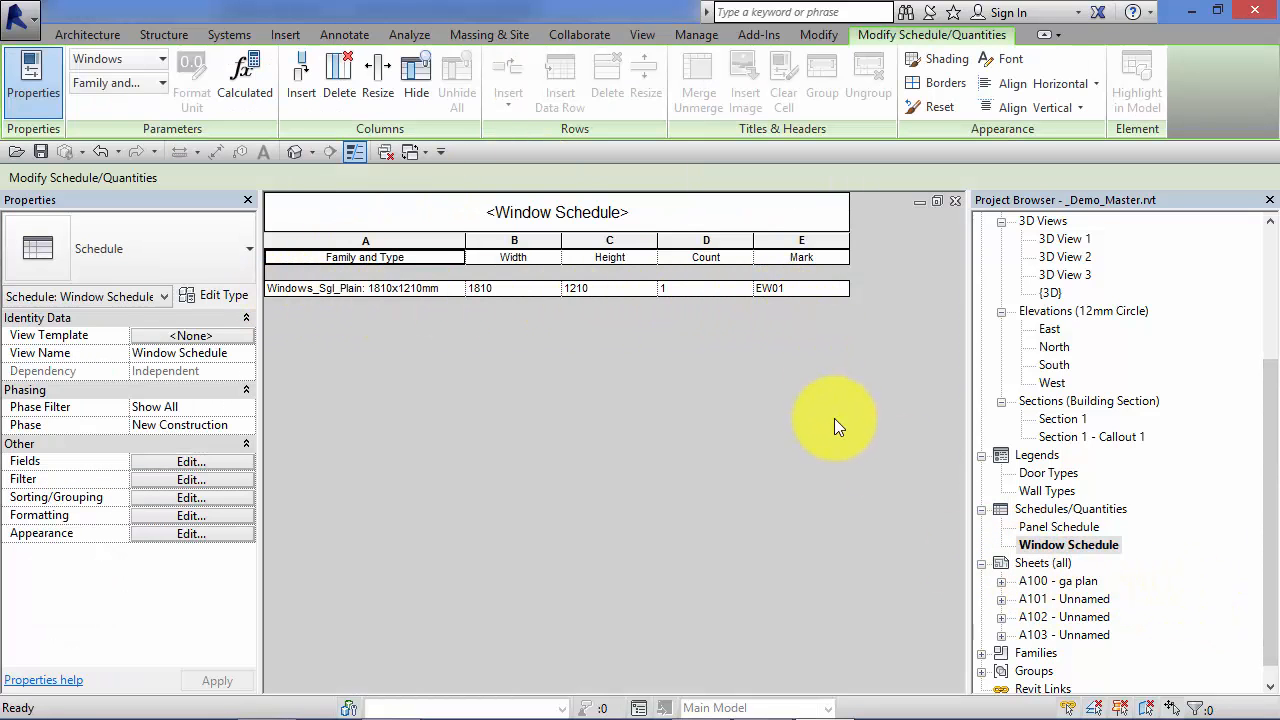
pyautogui.moveTo(1273, 445); pyautogui.dragTo(1275, 392)
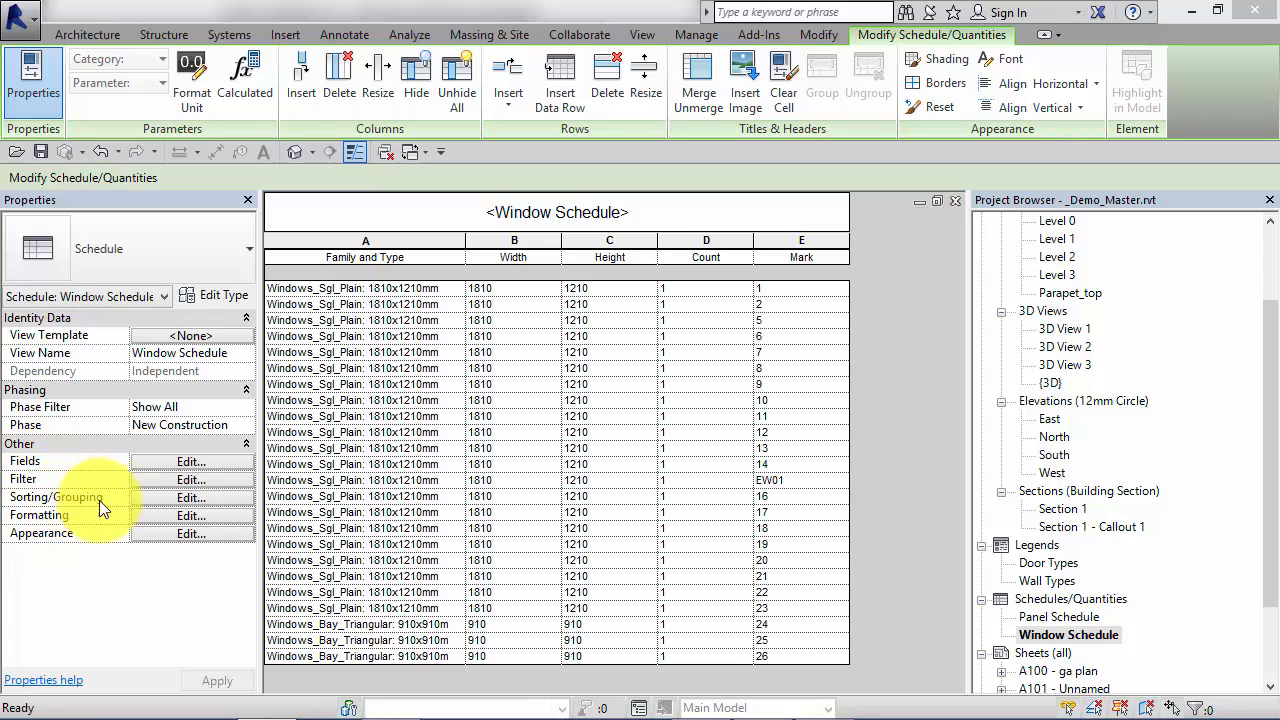
# Step: Open the Window Schedule's sorting and grouping settings and sort it by Family and Type in ascending order
pyautogui.click(174, 497)
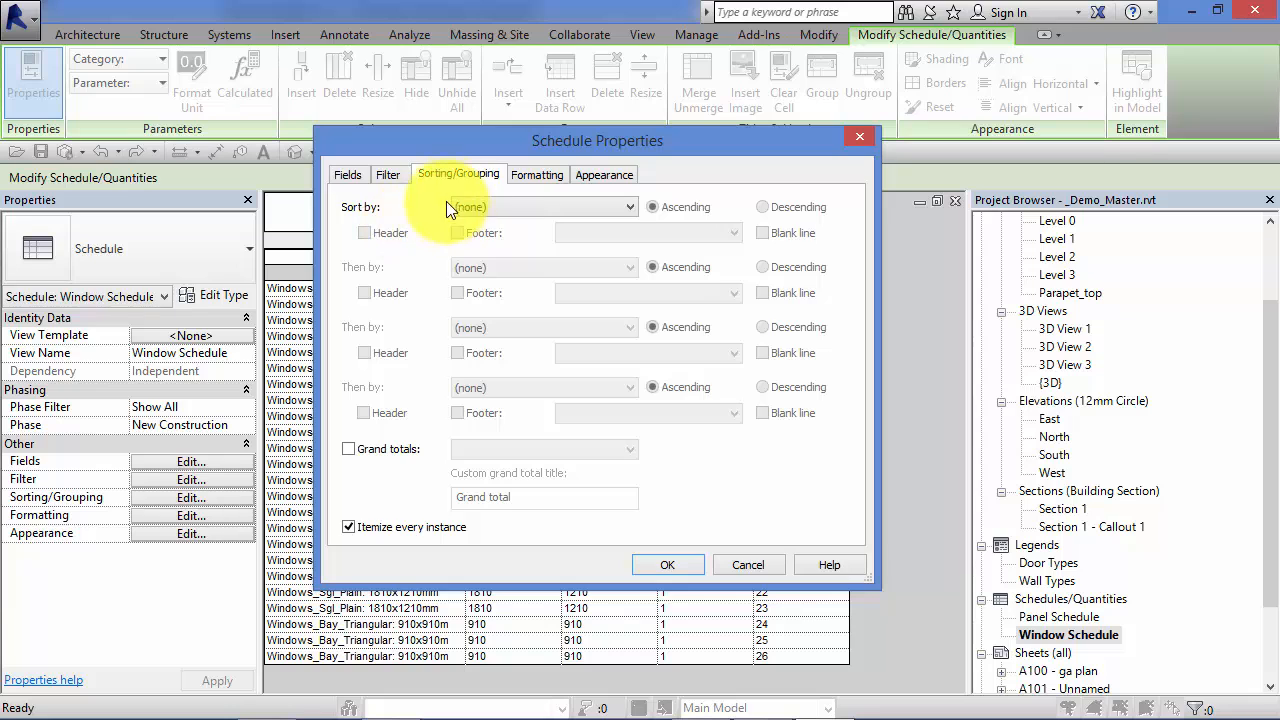
pyautogui.moveTo(497, 146); pyautogui.dragTo(1032, 126)
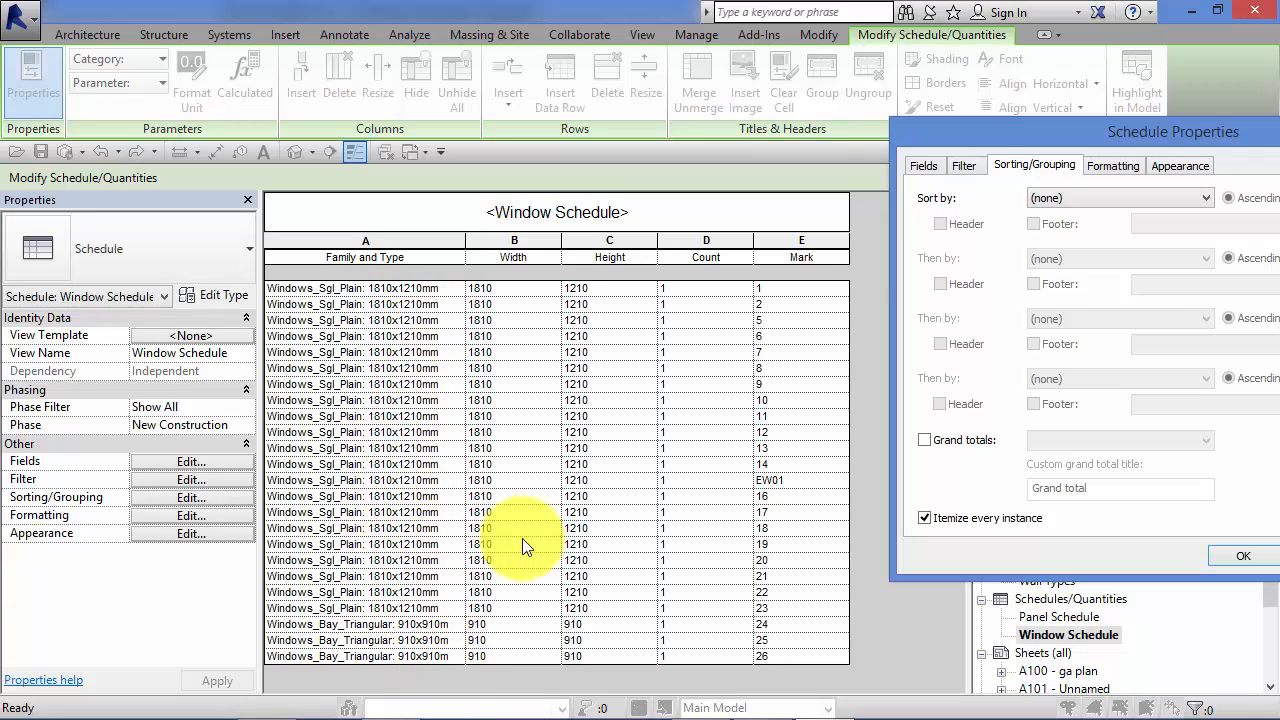
pyautogui.moveTo(965, 135); pyautogui.dragTo(470, 69)
pyautogui.click(548, 97)
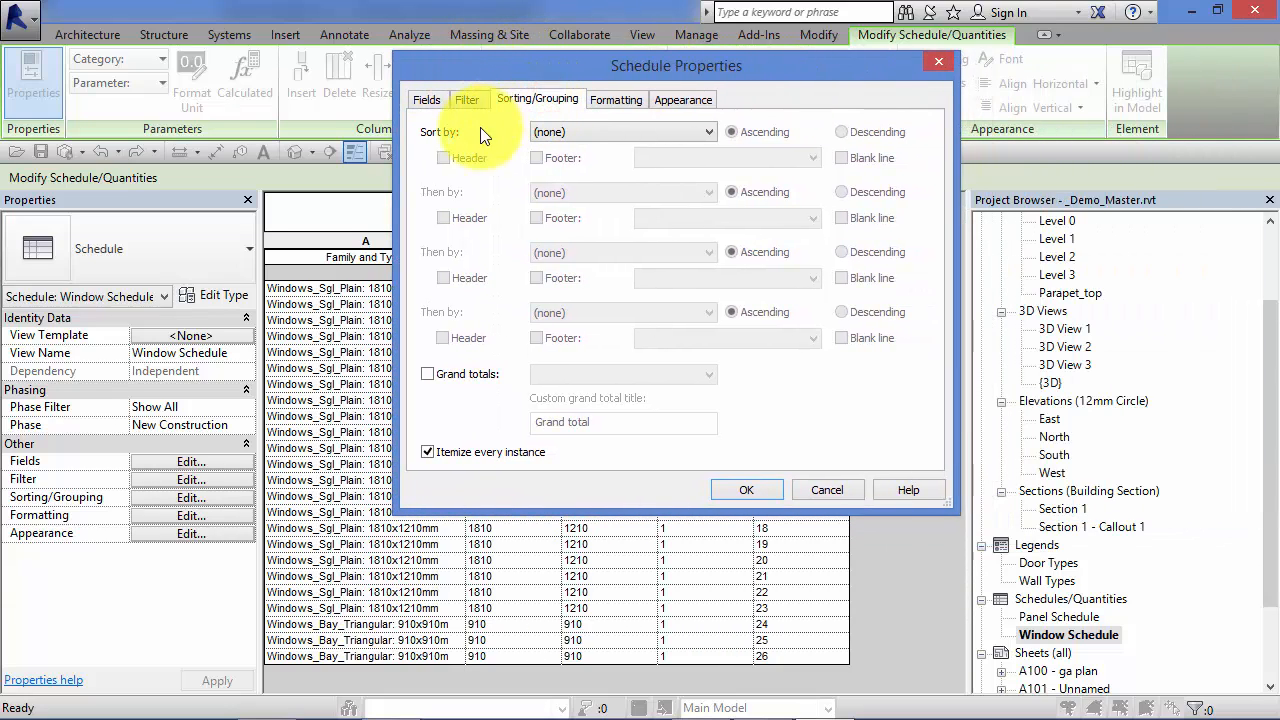
pyautogui.click(705, 131)
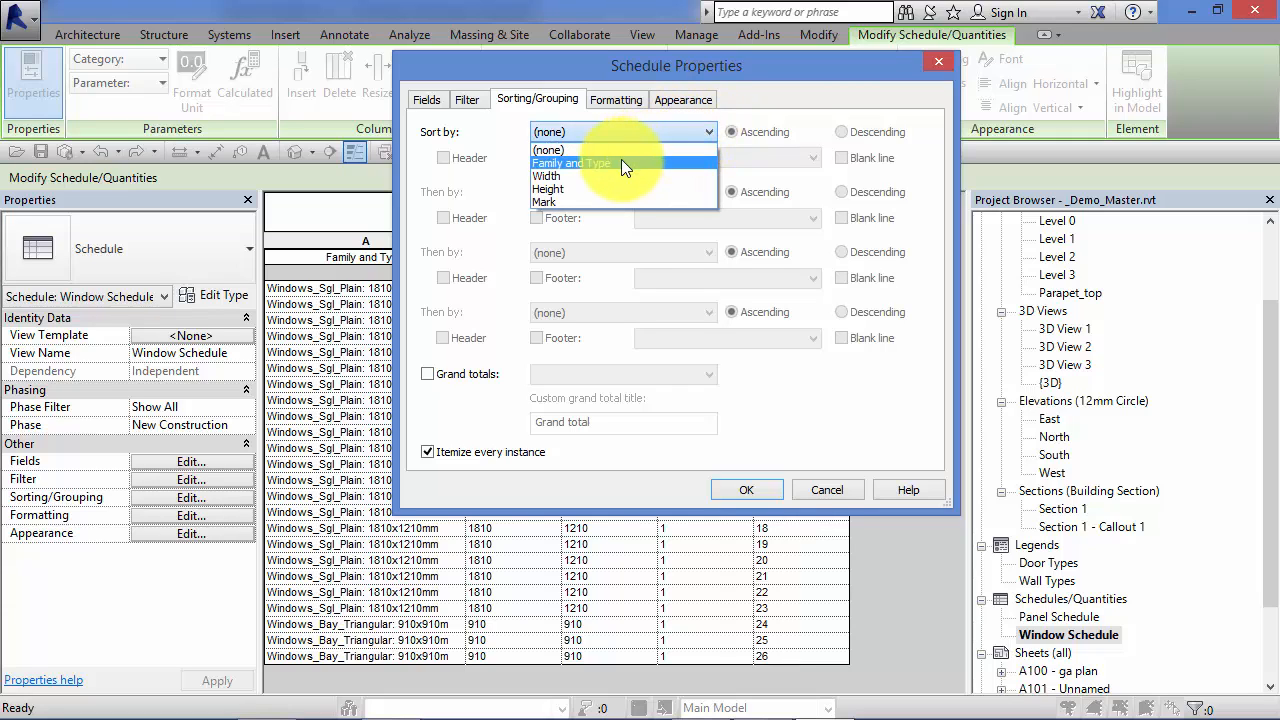
pyautogui.click(624, 162)
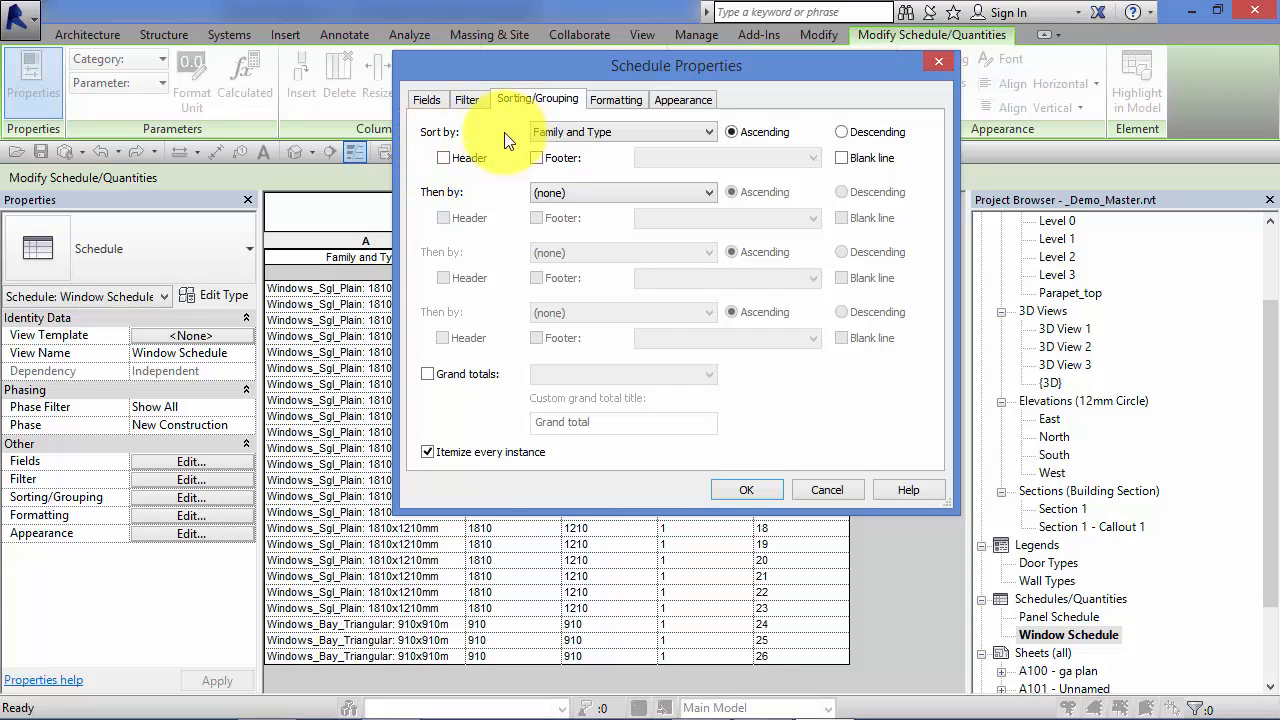
# Step: Add a header, a footer with title, count, and totals, and a blank line to the Family and Type grouping
pyautogui.click(442, 160)
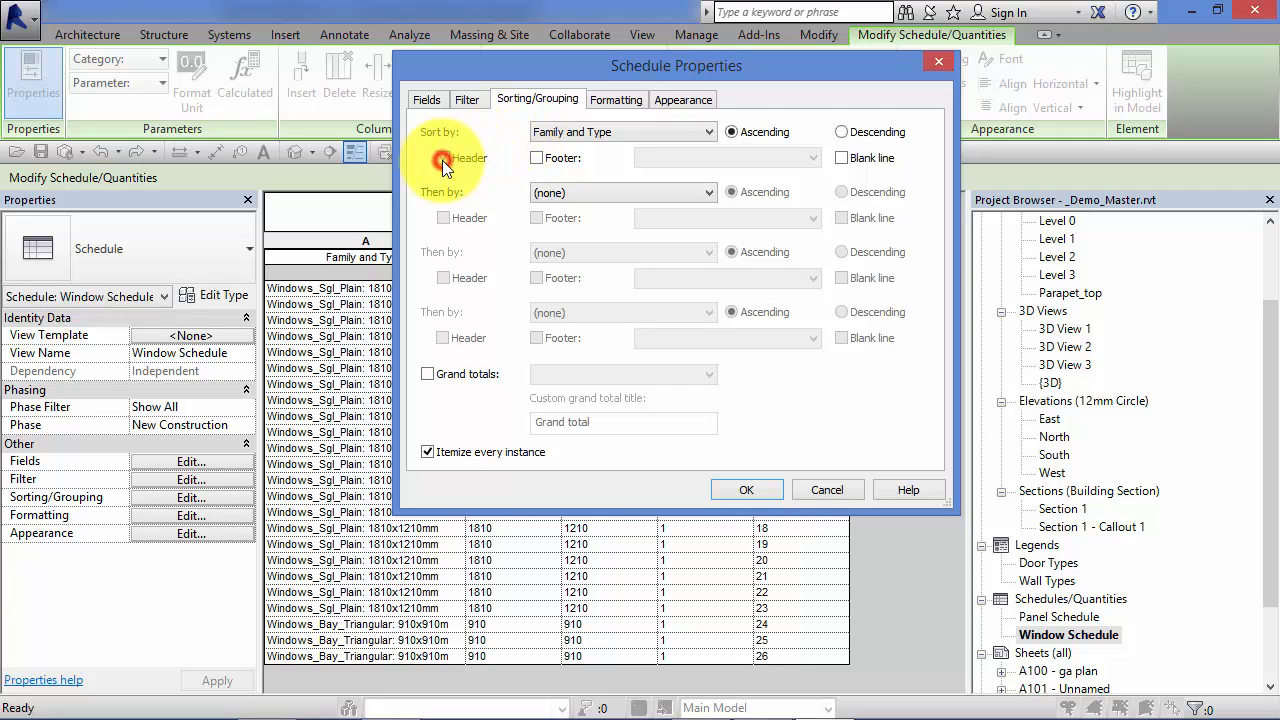
pyautogui.click(535, 158)
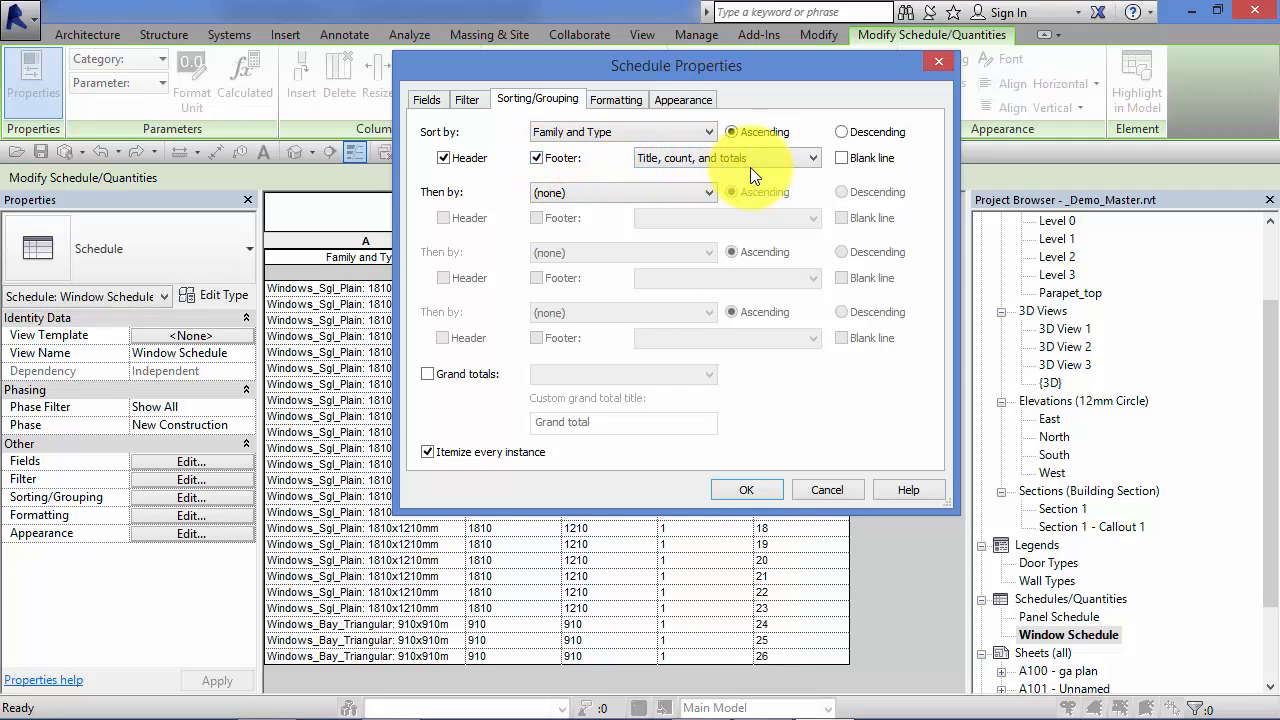
pyautogui.click(841, 158)
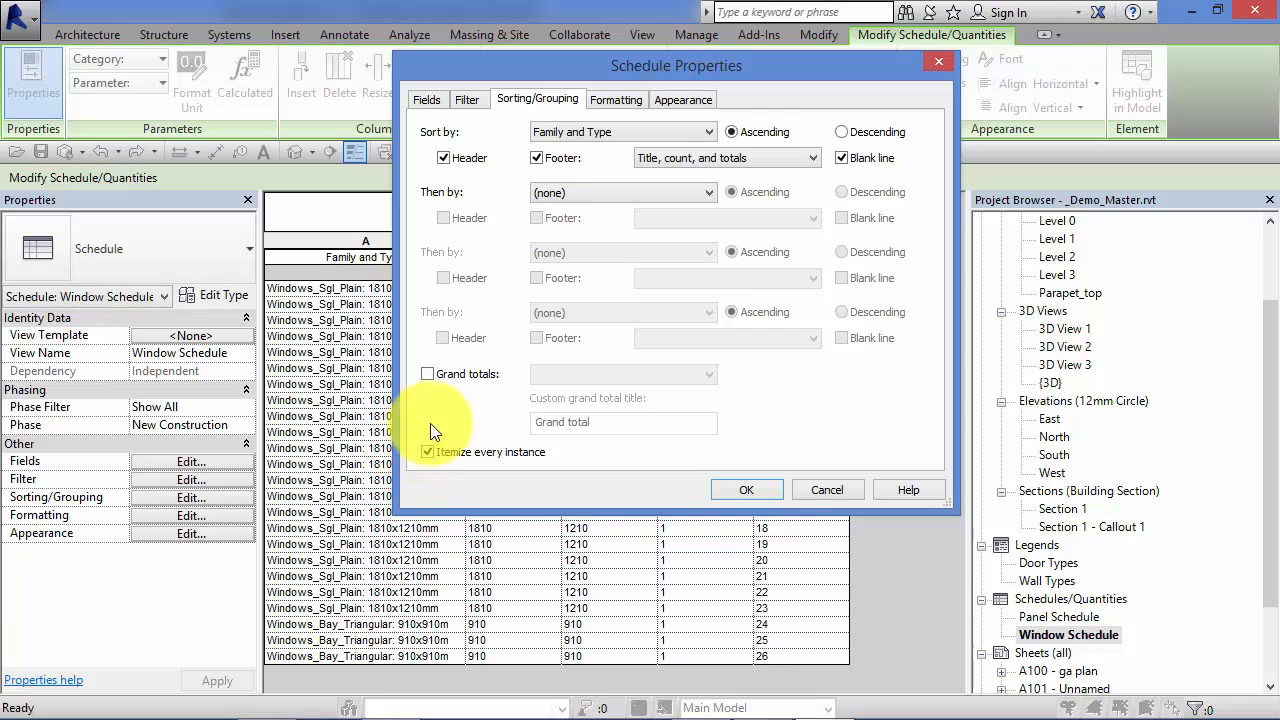
# Step: Apply the Family and Type grouping to the Window Schedule and compare the grouped result with the Panel Schedule
pyautogui.click(729, 488)
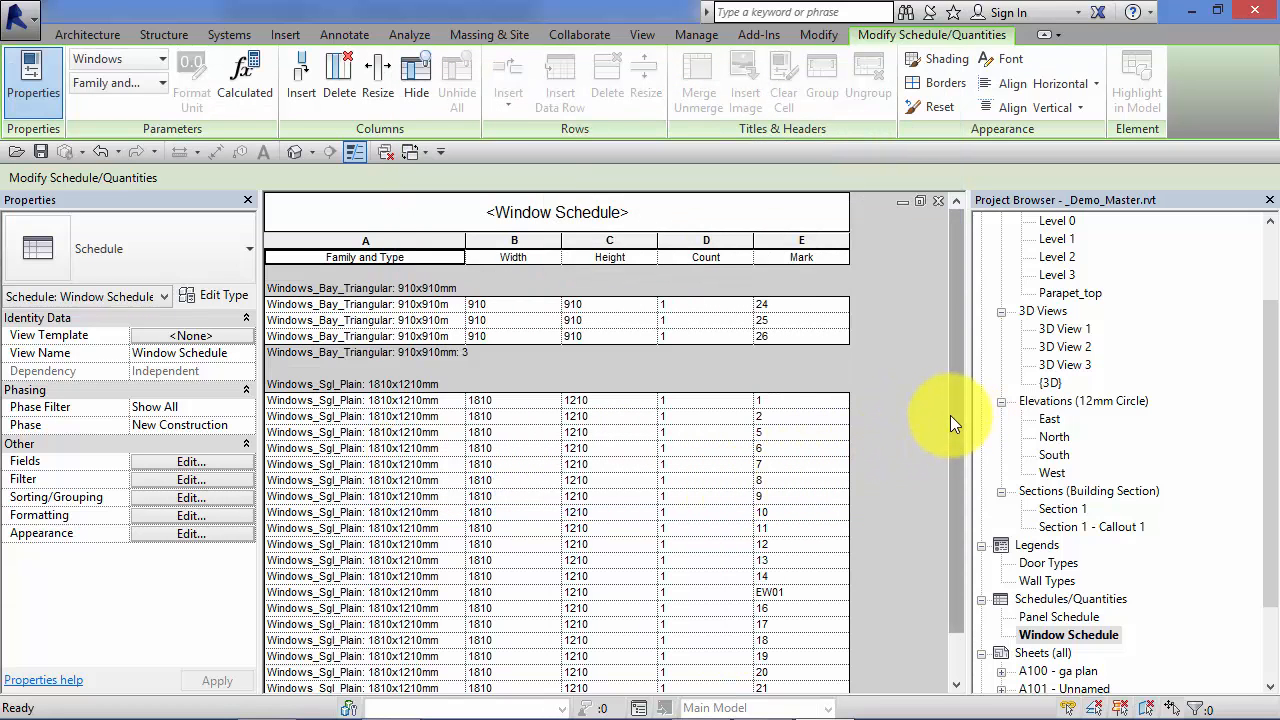
pyautogui.moveTo(951, 415); pyautogui.dragTo(977, 429)
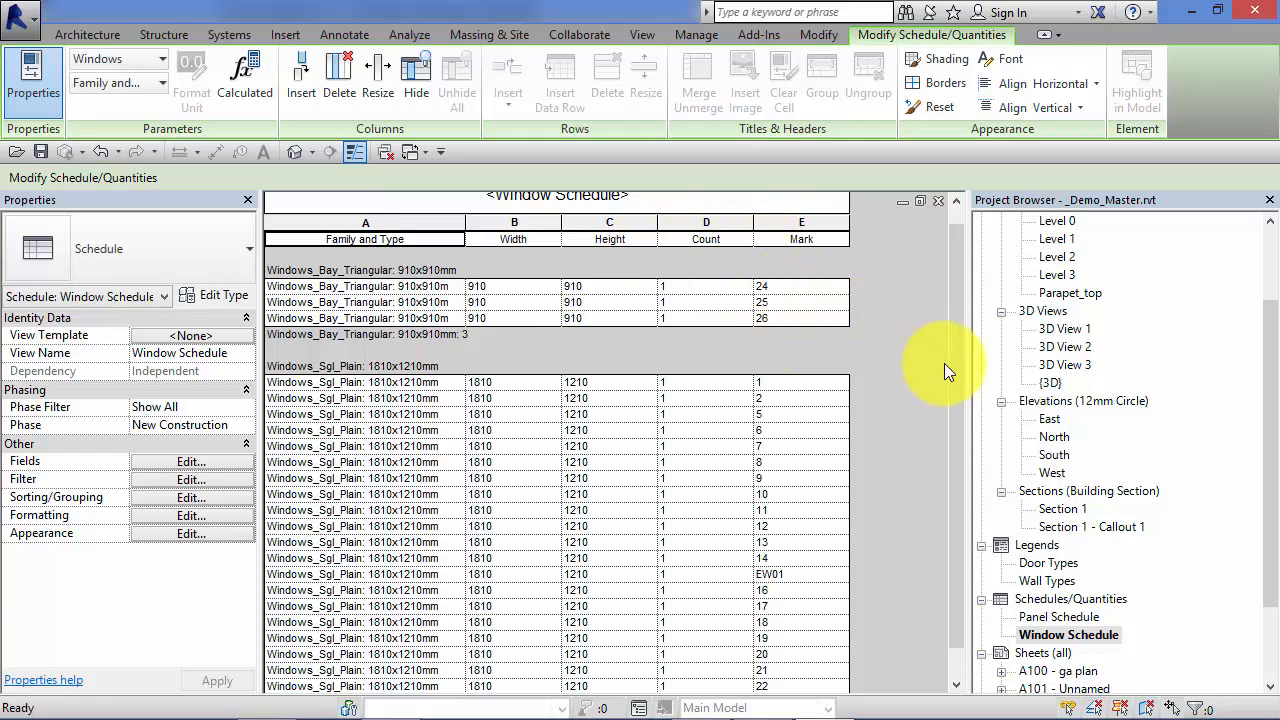
pyautogui.moveTo(953, 375); pyautogui.dragTo(951, 409)
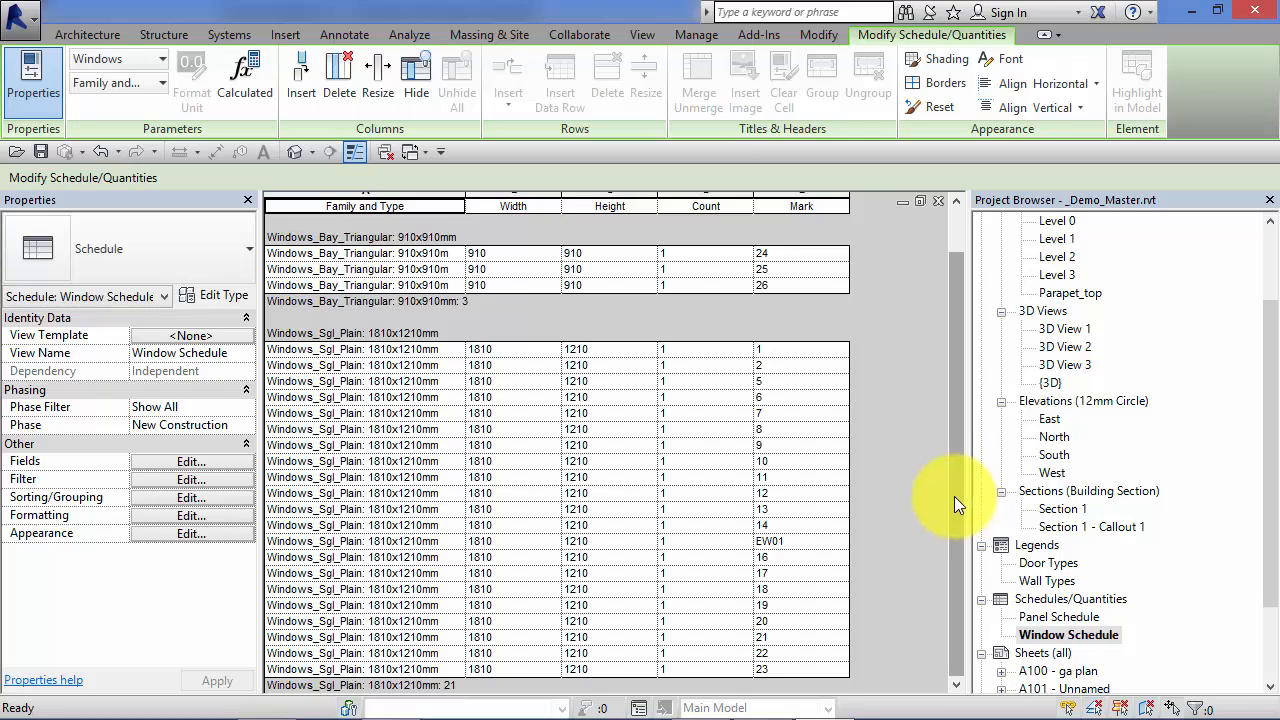
pyautogui.moveTo(954, 496)
pyautogui.mouseDown()
pyautogui.moveTo(973, 448)
pyautogui.moveTo(971, 502)
pyautogui.mouseUp()
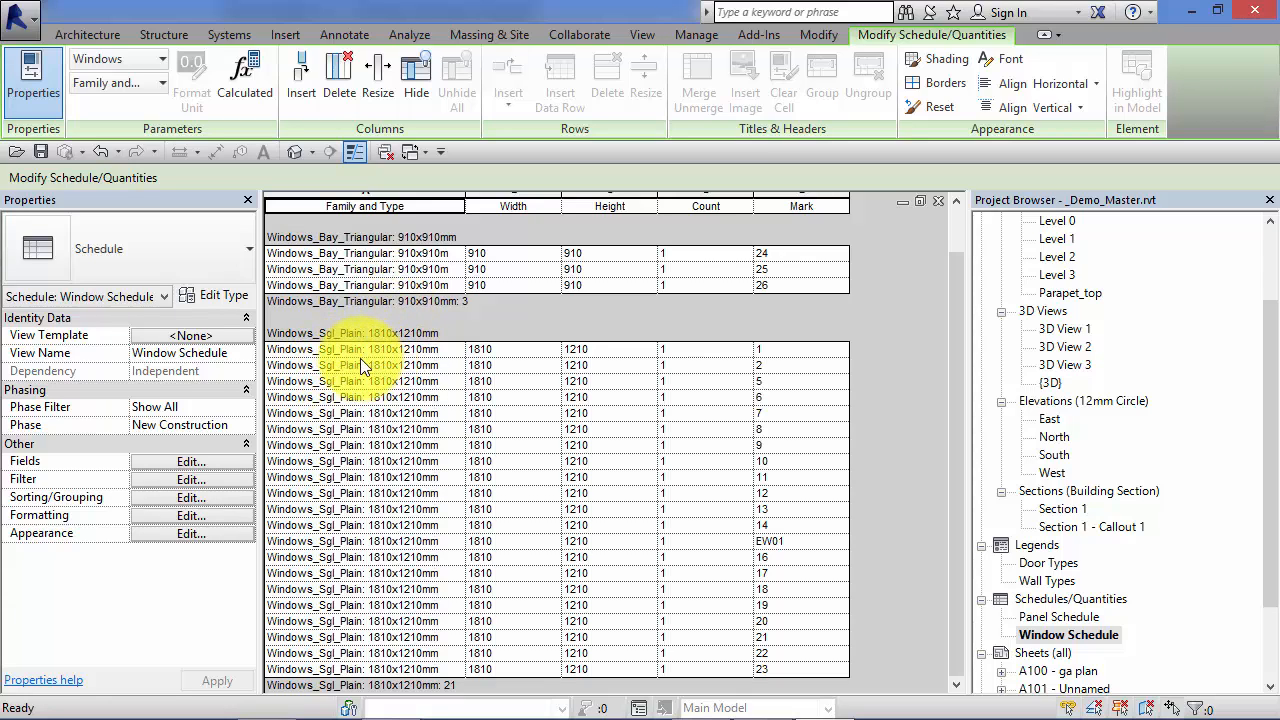
pyautogui.doubleClick(1071, 616)
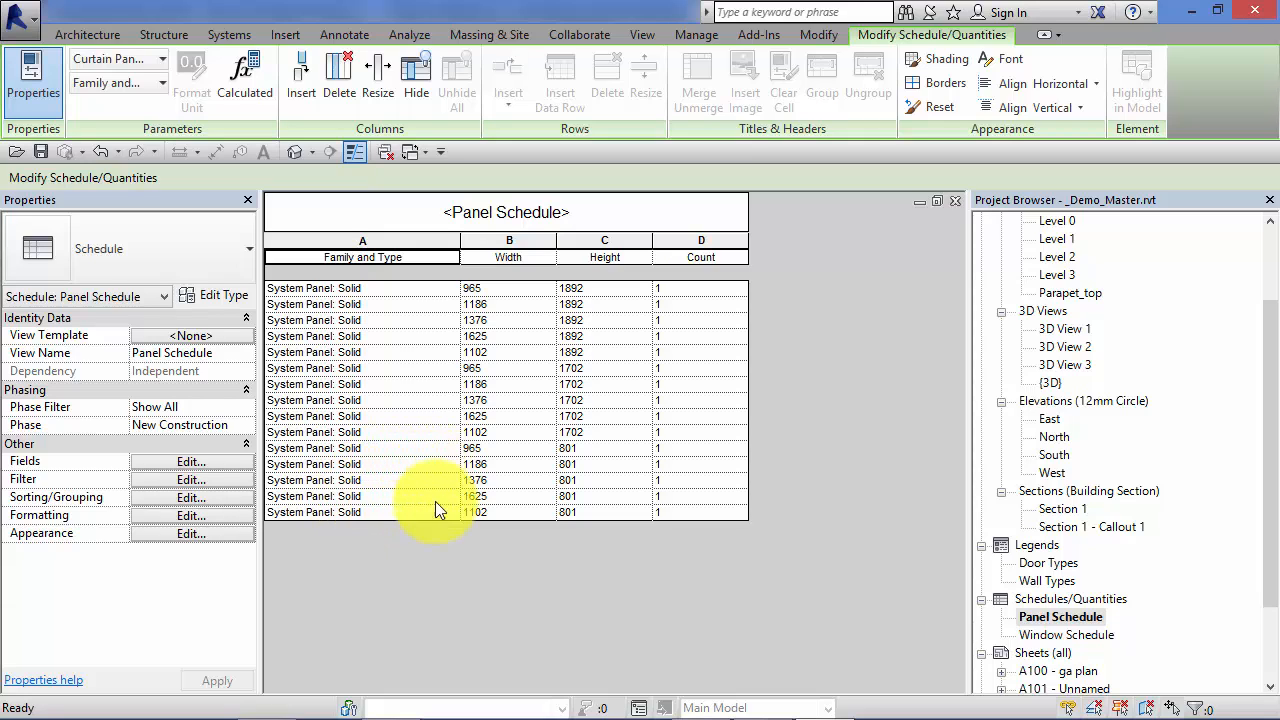
pyautogui.click(1063, 636)
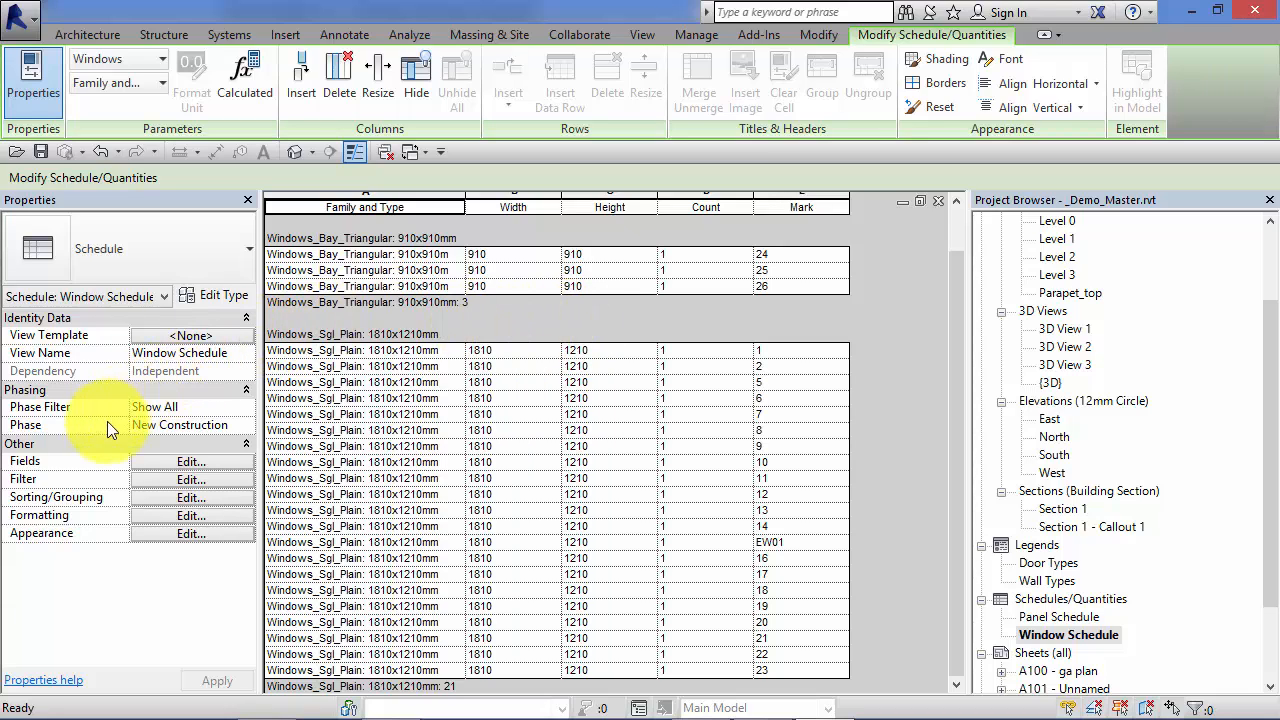
# Step: Turn off itemizing every instance in the Window Schedule's sorting and grouping settings
pyautogui.click(141, 499)
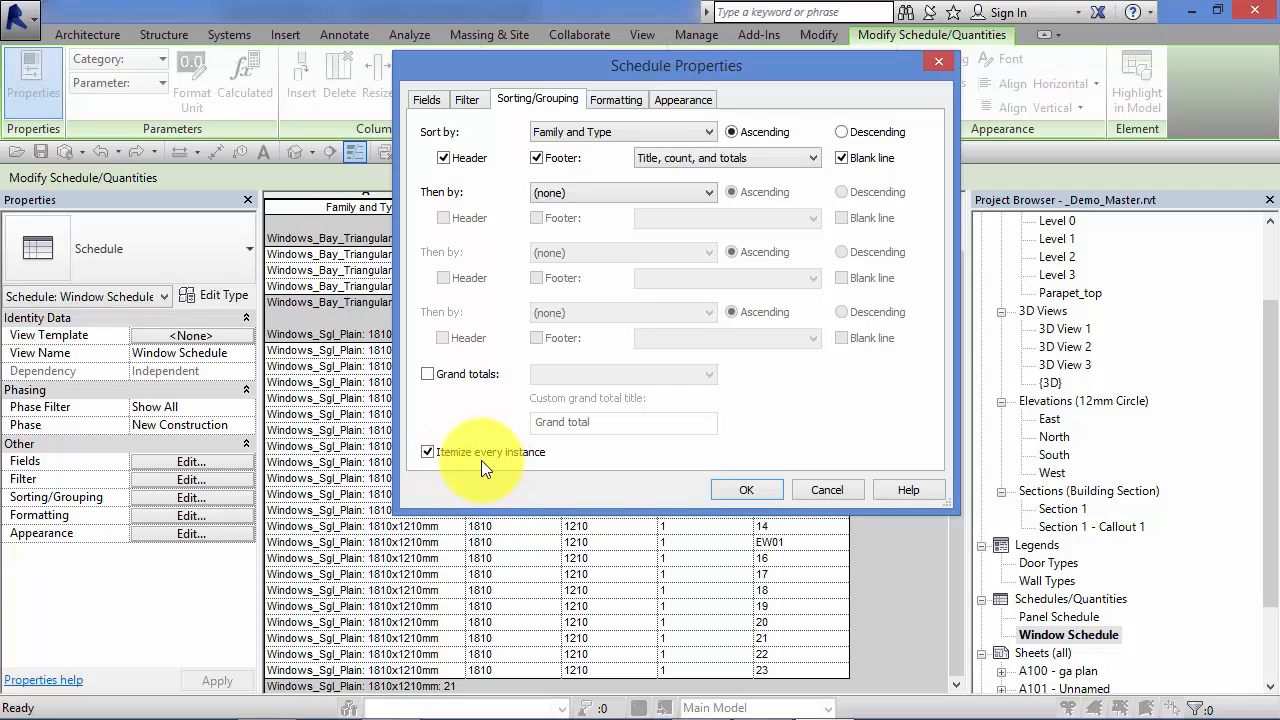
pyautogui.click(429, 453)
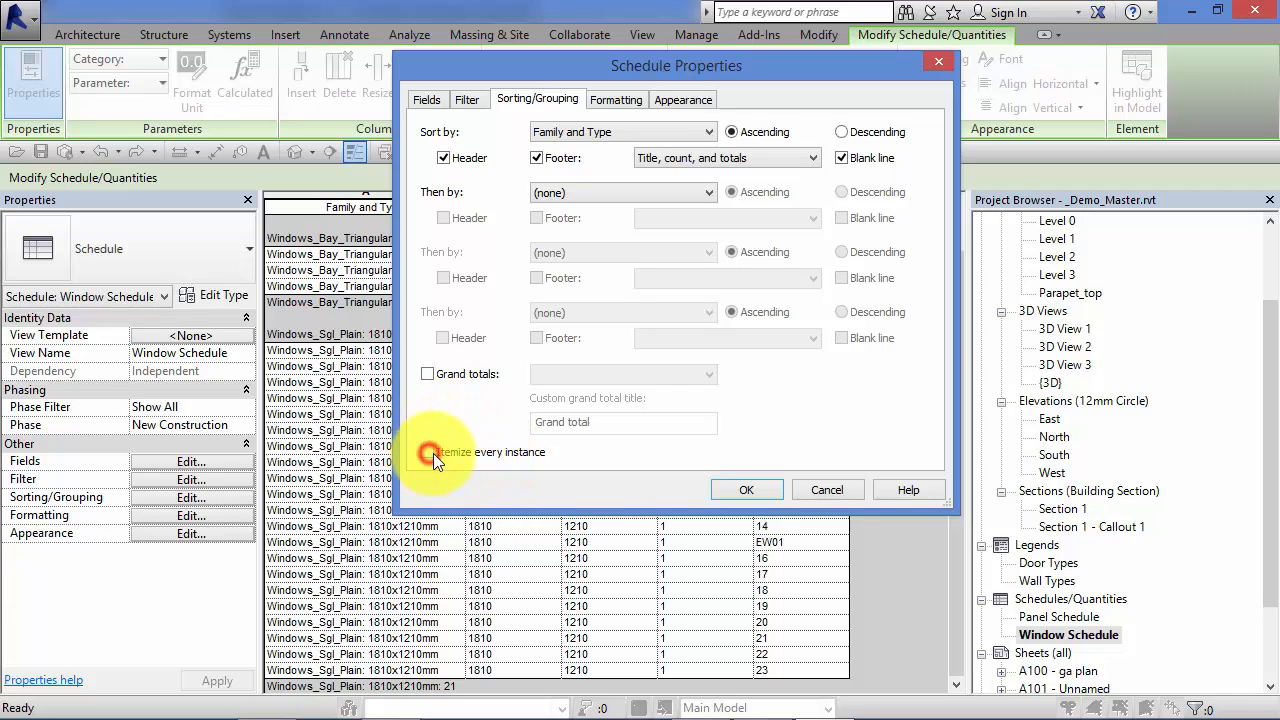
pyautogui.click(734, 486)
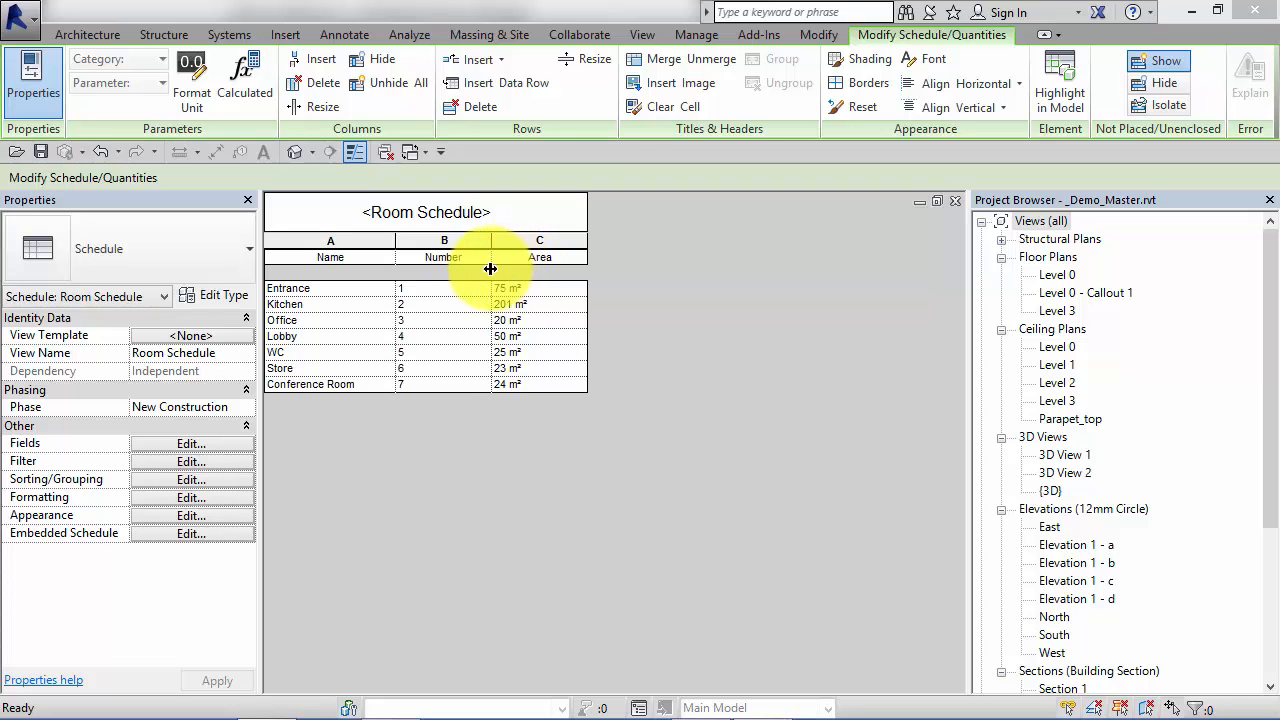
# Step: Add grand totals with title, count, and totals to the Room Schedule
pyautogui.click(171, 446)
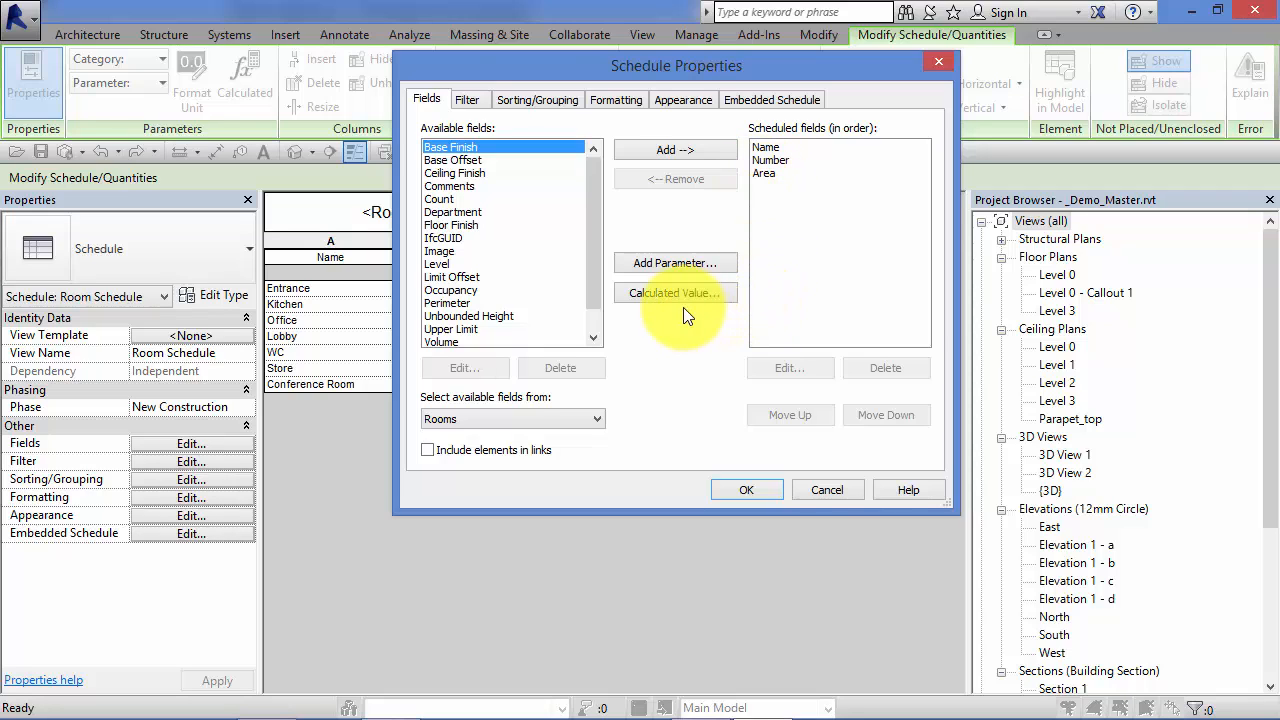
pyautogui.click(557, 101)
pyautogui.moveTo(613, 69); pyautogui.dragTo(752, 60)
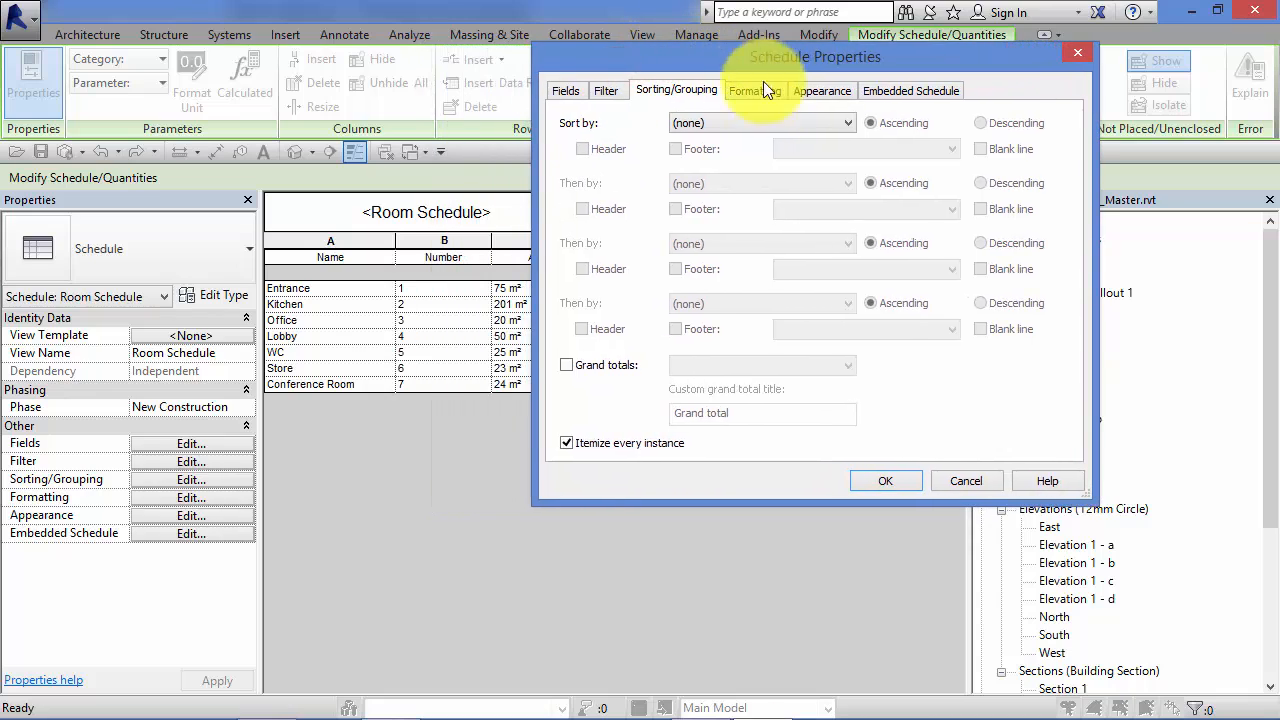
pyautogui.click(567, 366)
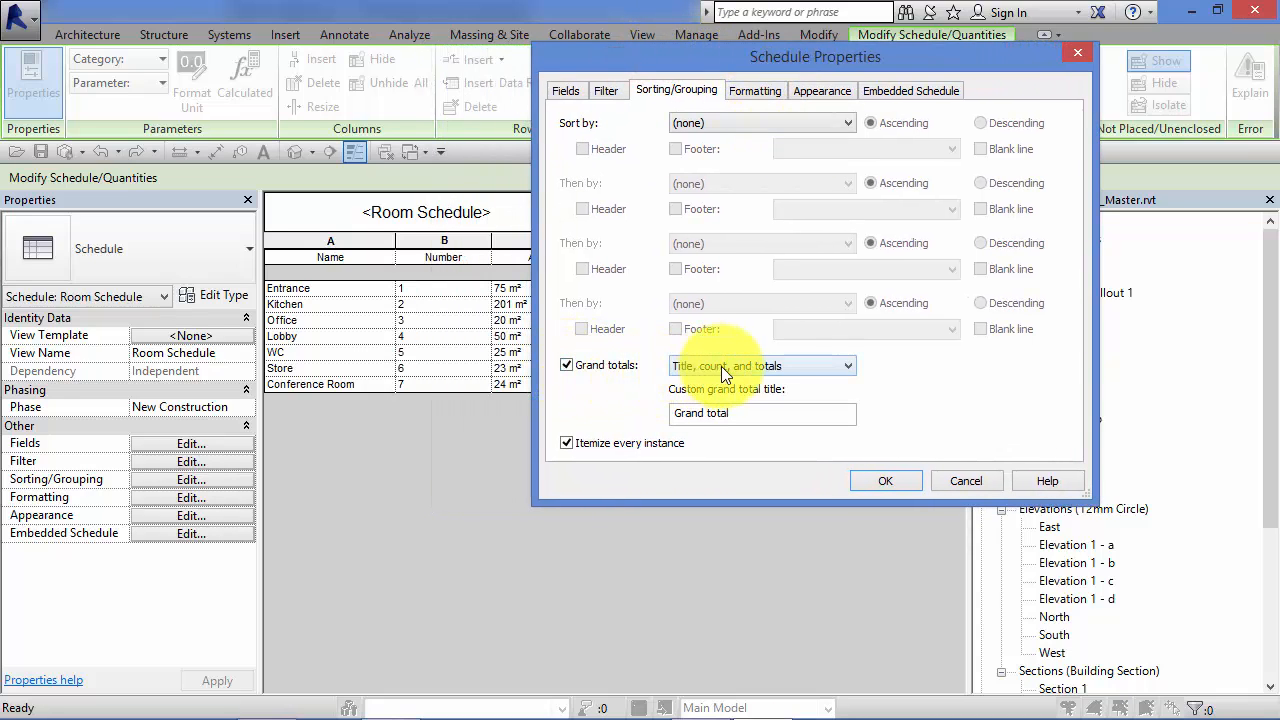
pyautogui.click(906, 480)
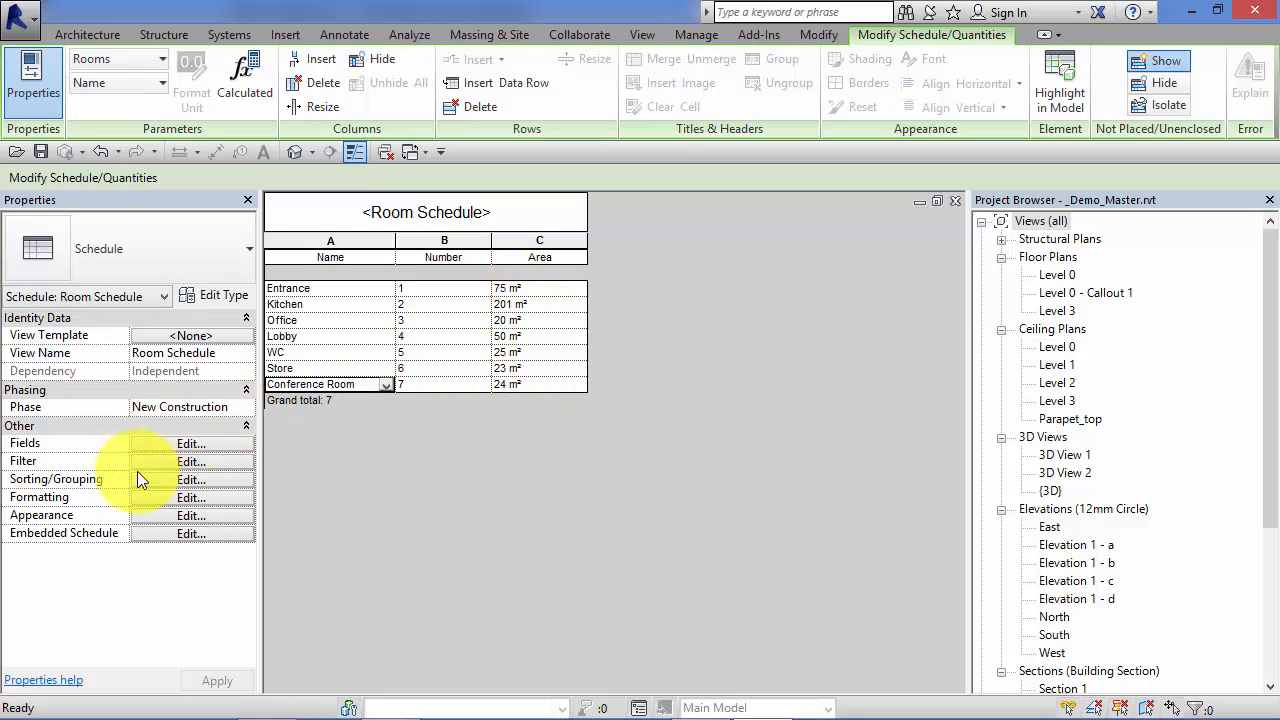
# Step: Turn on total calculation for the Area field in the Room Schedule's formatting
pyautogui.click(144, 499)
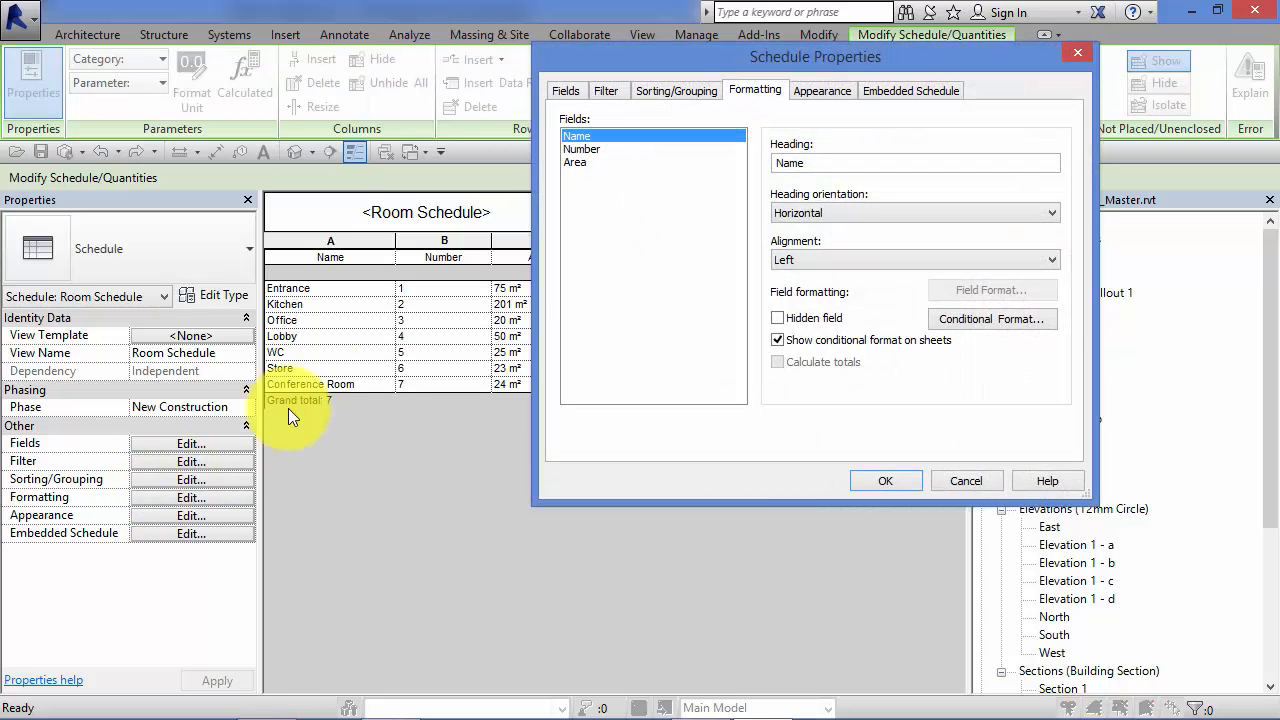
pyautogui.click(577, 163)
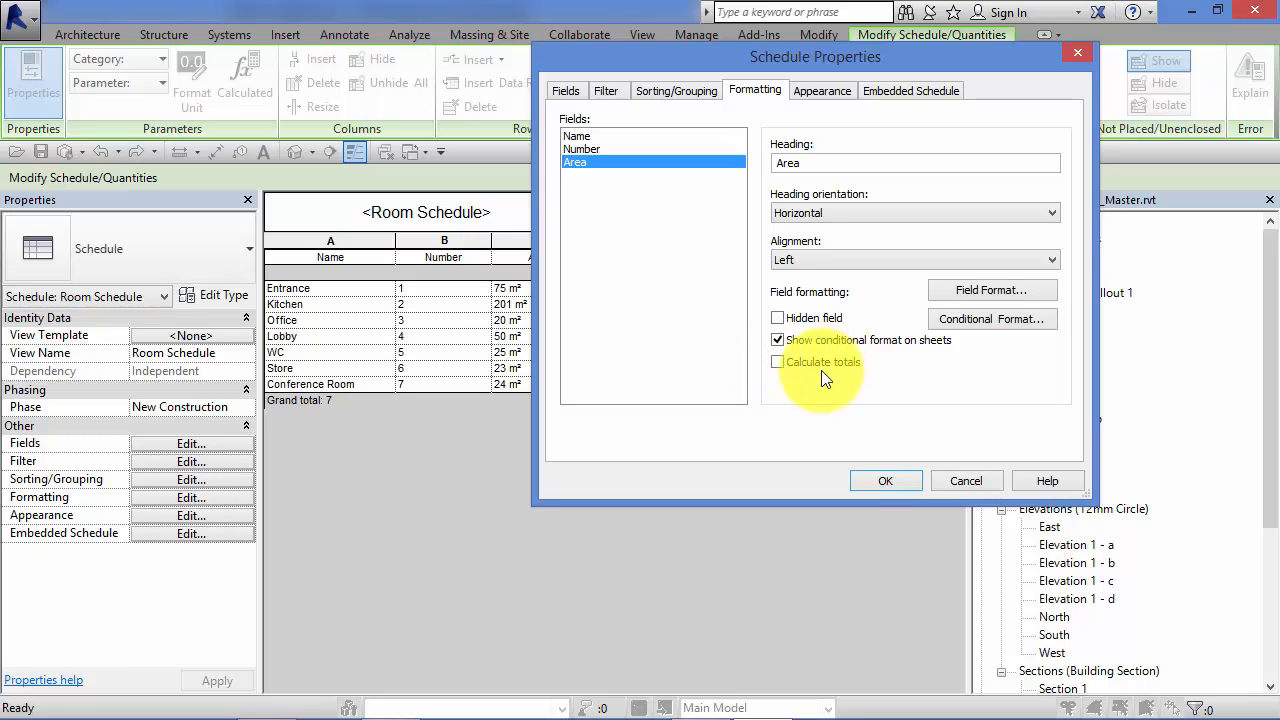
pyautogui.click(781, 365)
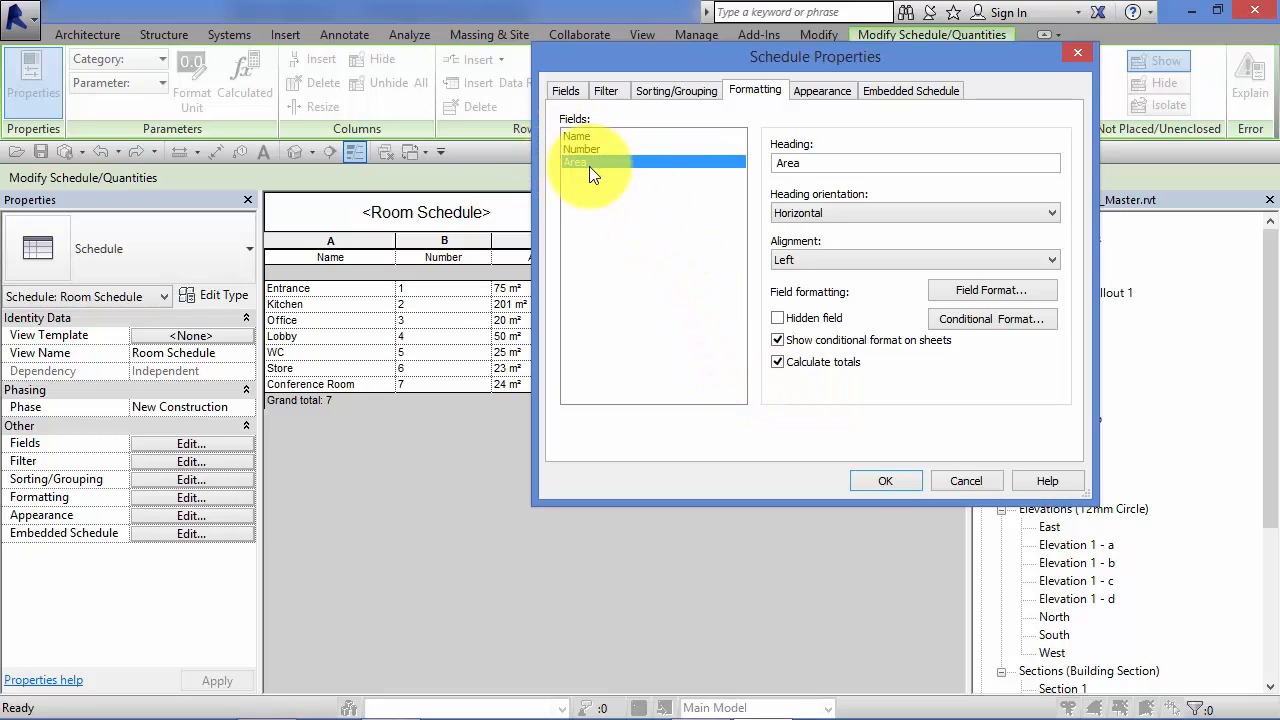
pyautogui.click(909, 481)
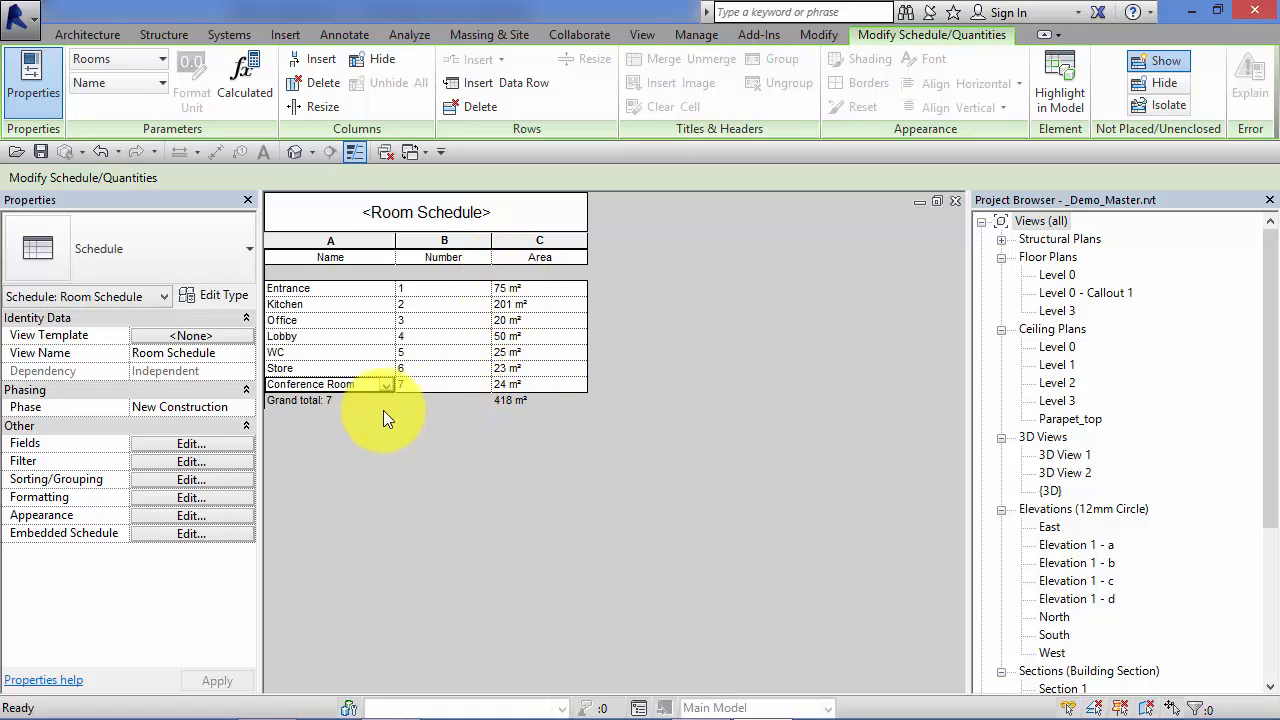
# Step: Review the Area field's formatting options in the Room Schedule, including the Calculate totals setting
pyautogui.click(147, 498)
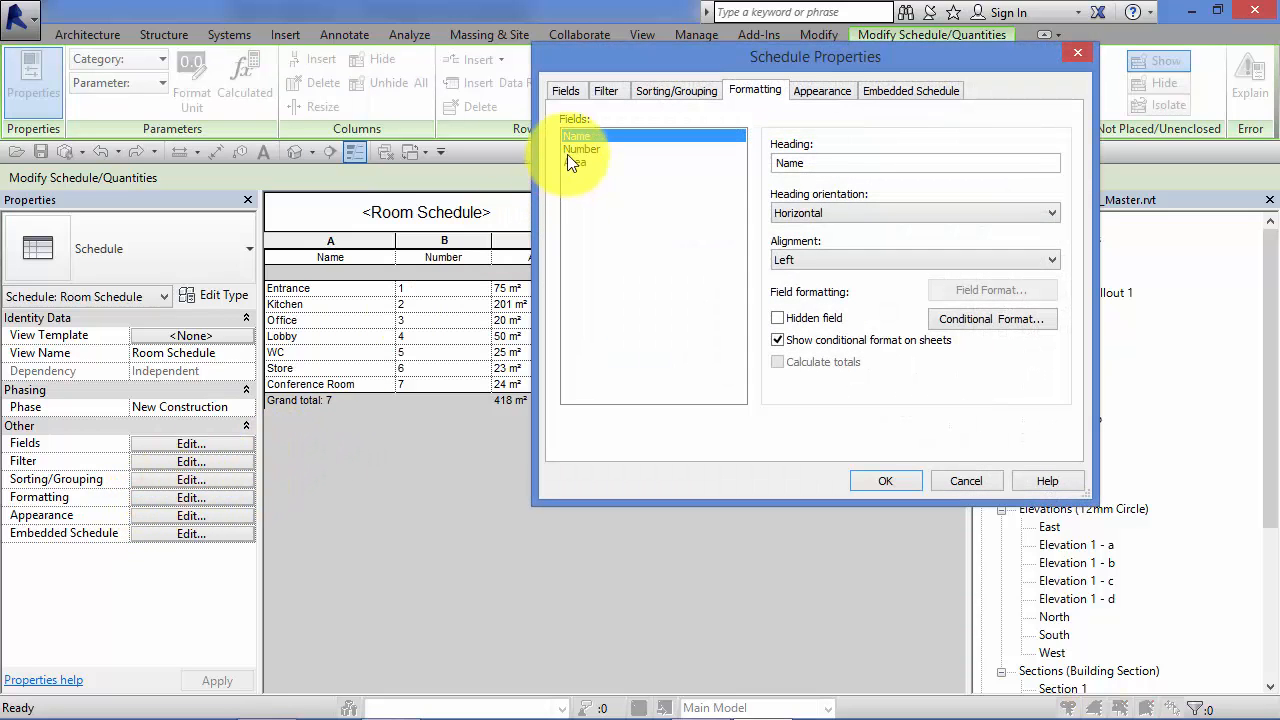
pyautogui.click(578, 161)
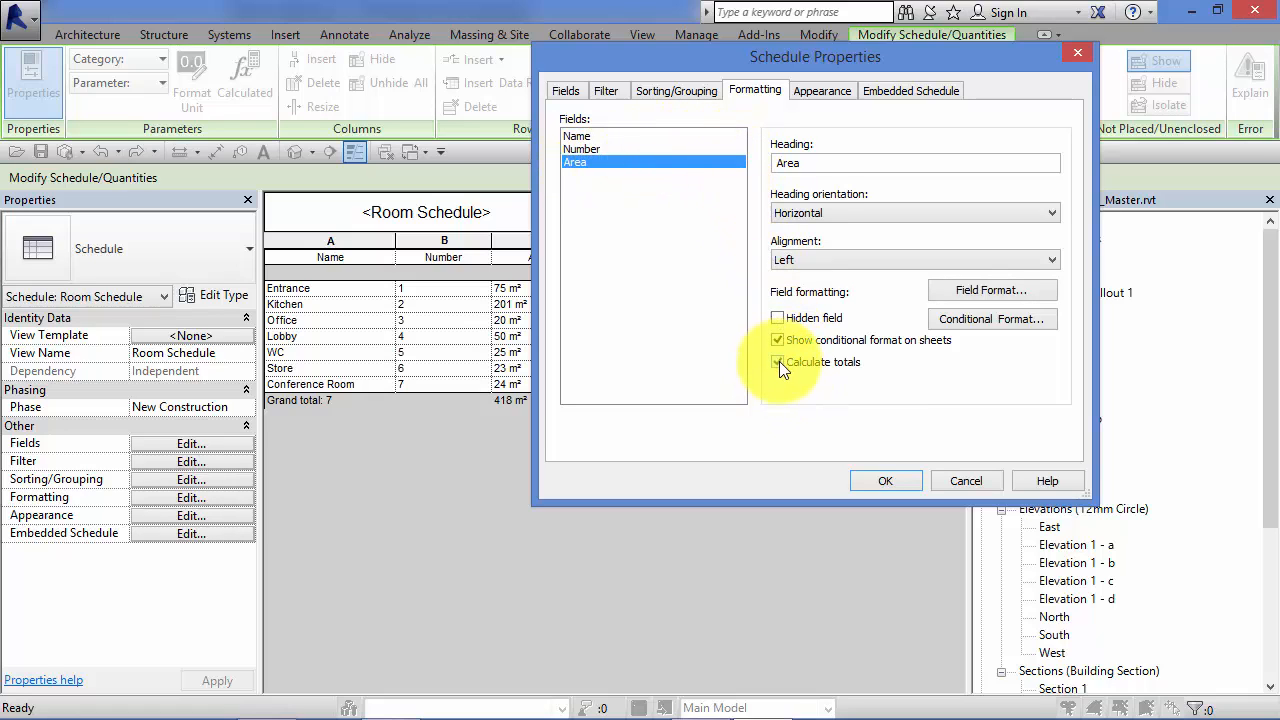
pyautogui.click(880, 481)
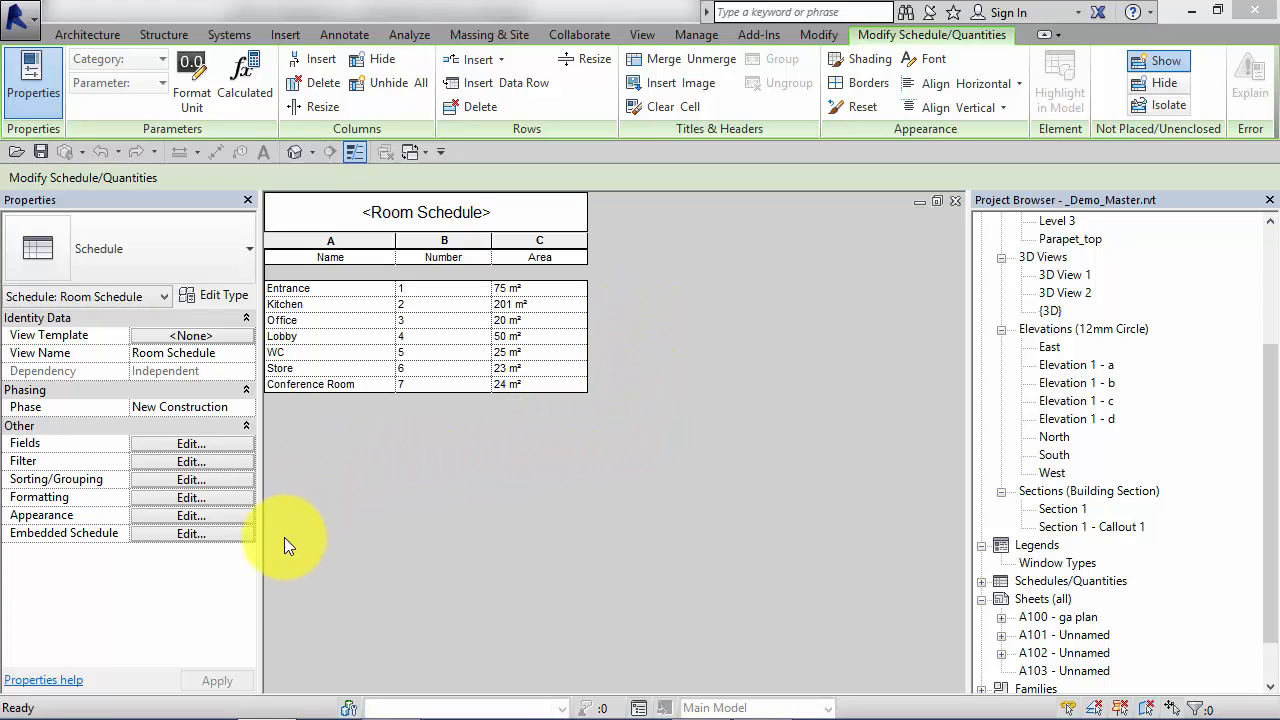
# Step: Examine the Room Schedule's appearance settings, including the available grid line styles and title text types
pyautogui.click(143, 517)
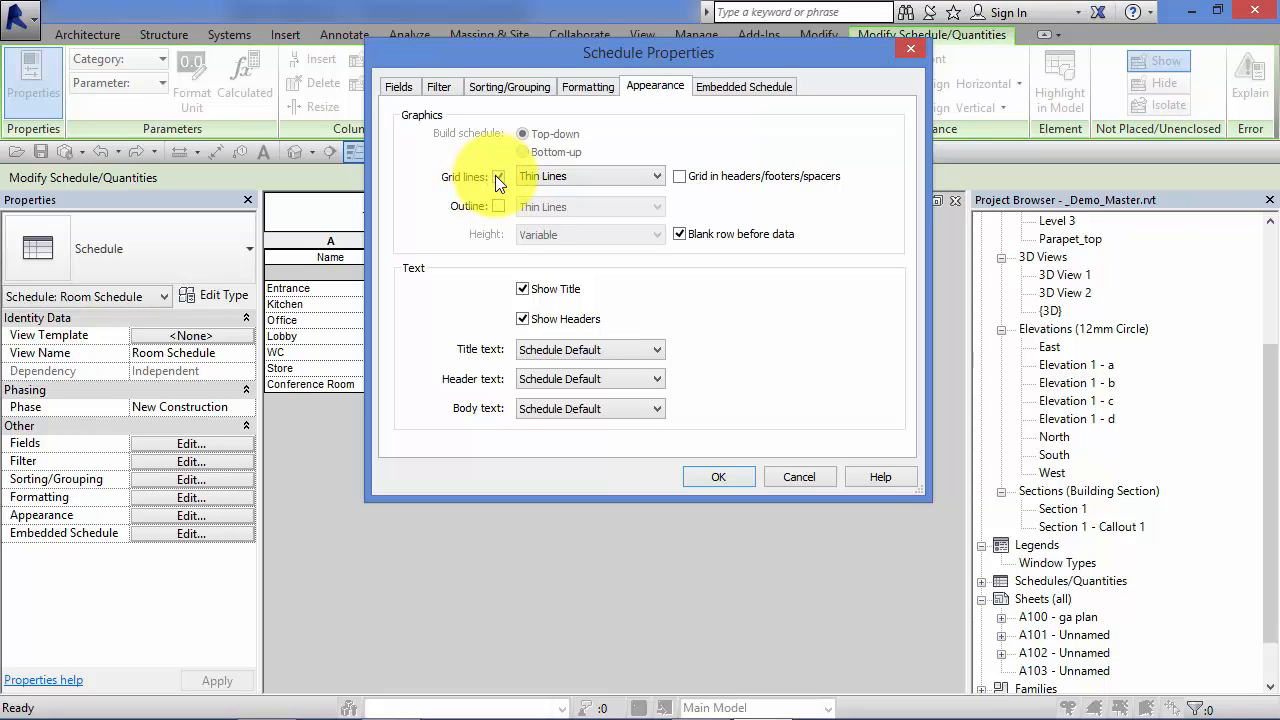
pyautogui.click(655, 176)
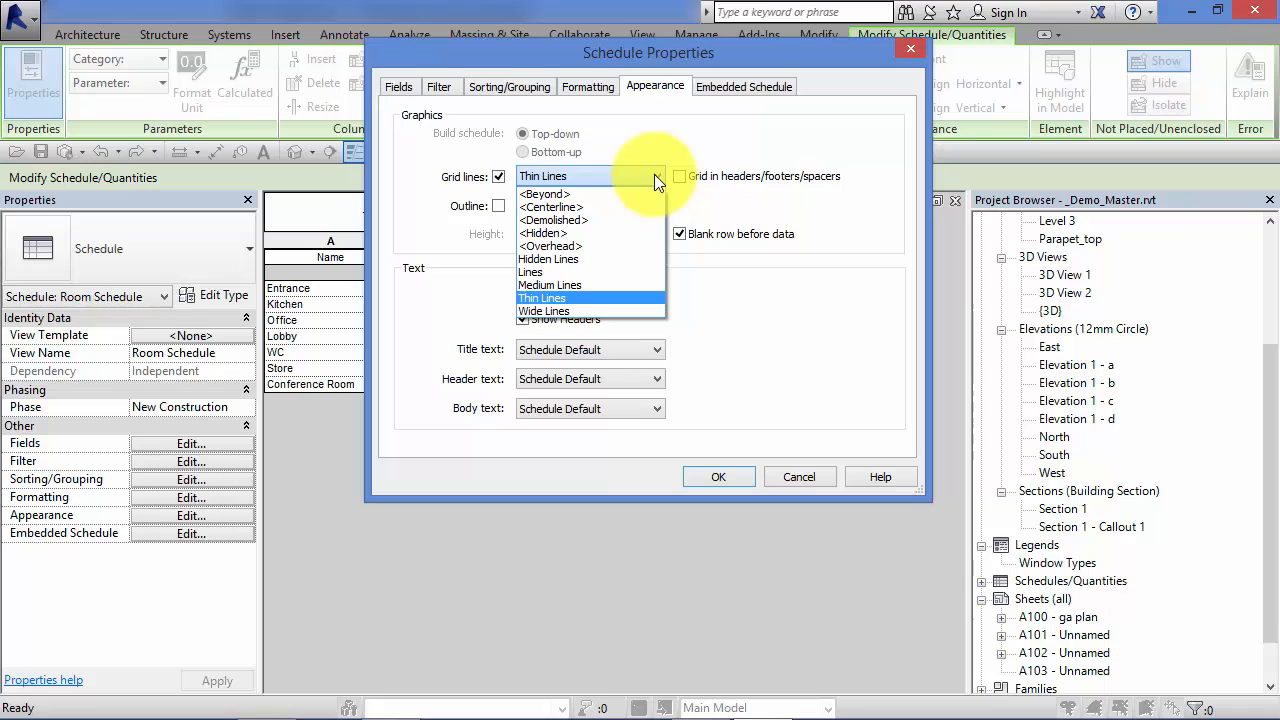
pyautogui.click(655, 176)
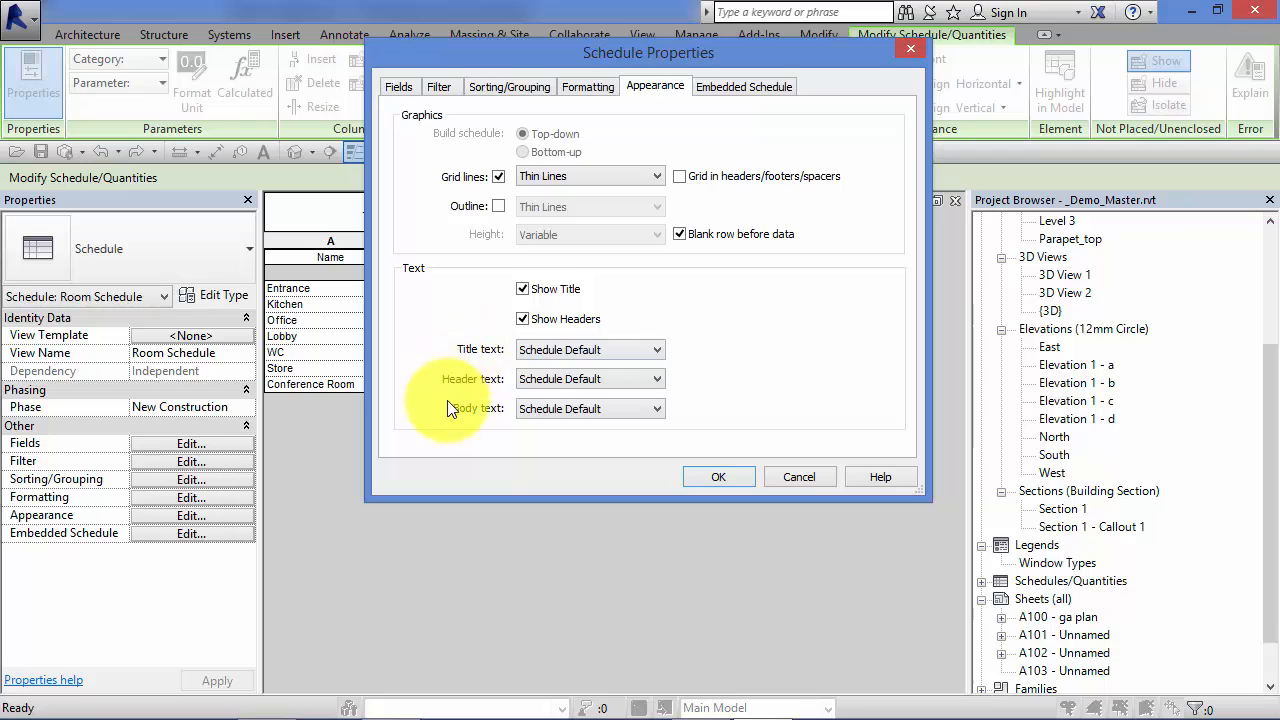
pyautogui.click(662, 349)
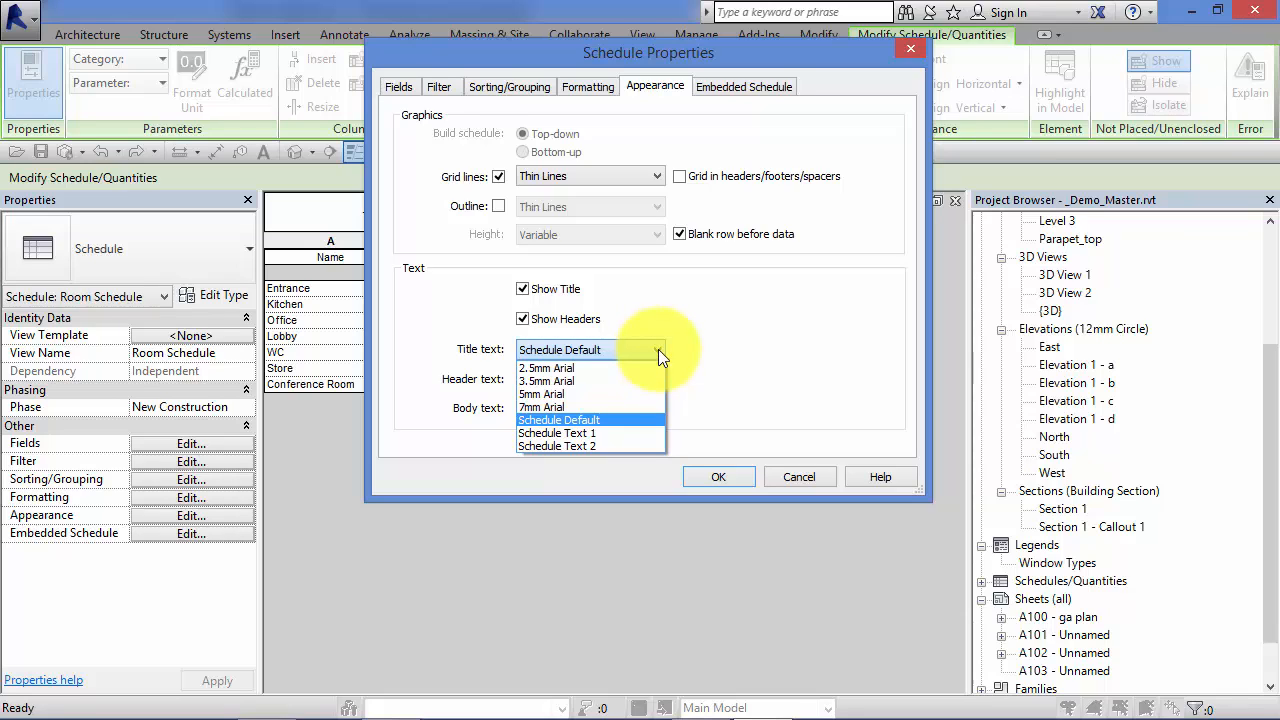
pyautogui.click(659, 349)
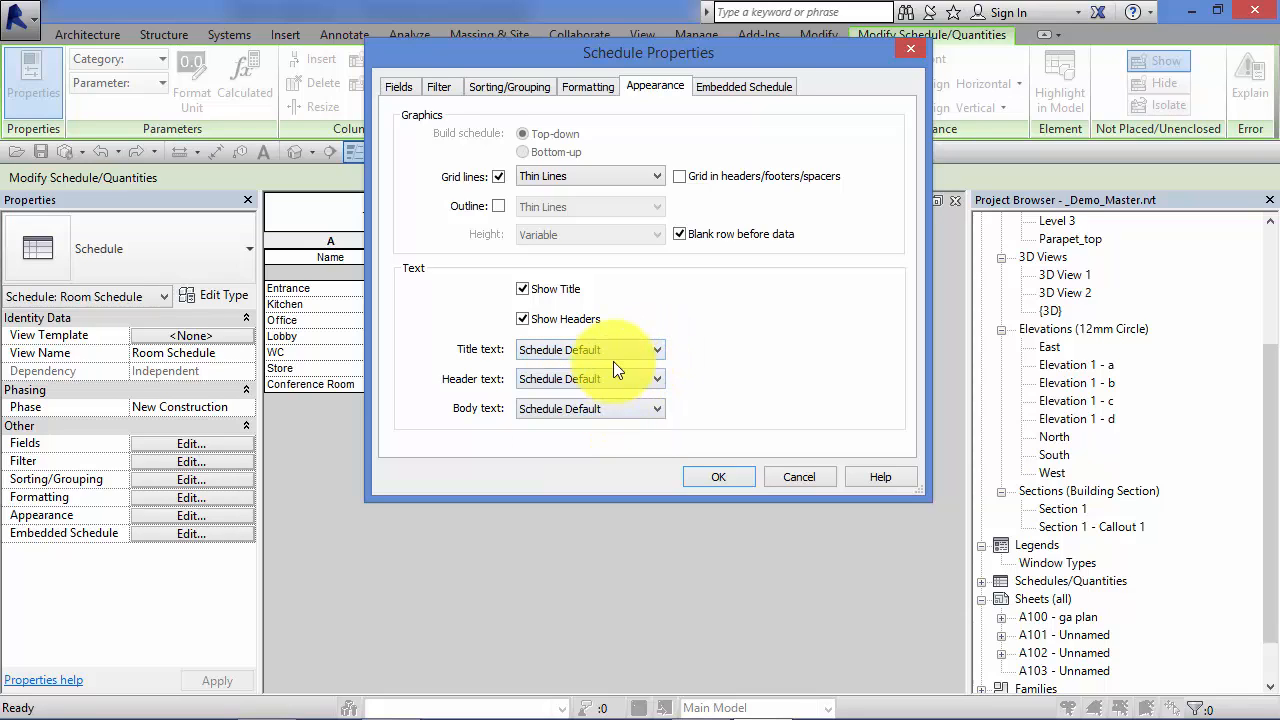
pyautogui.click(660, 349)
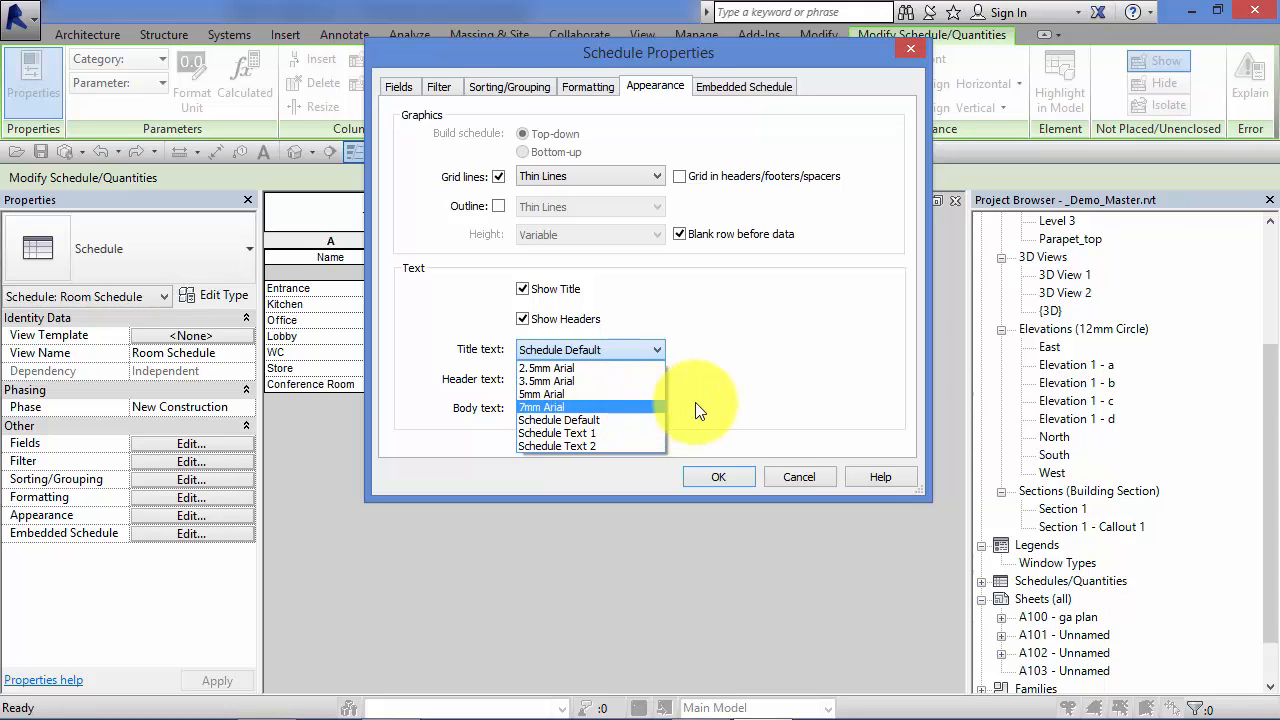
pyautogui.click(725, 396)
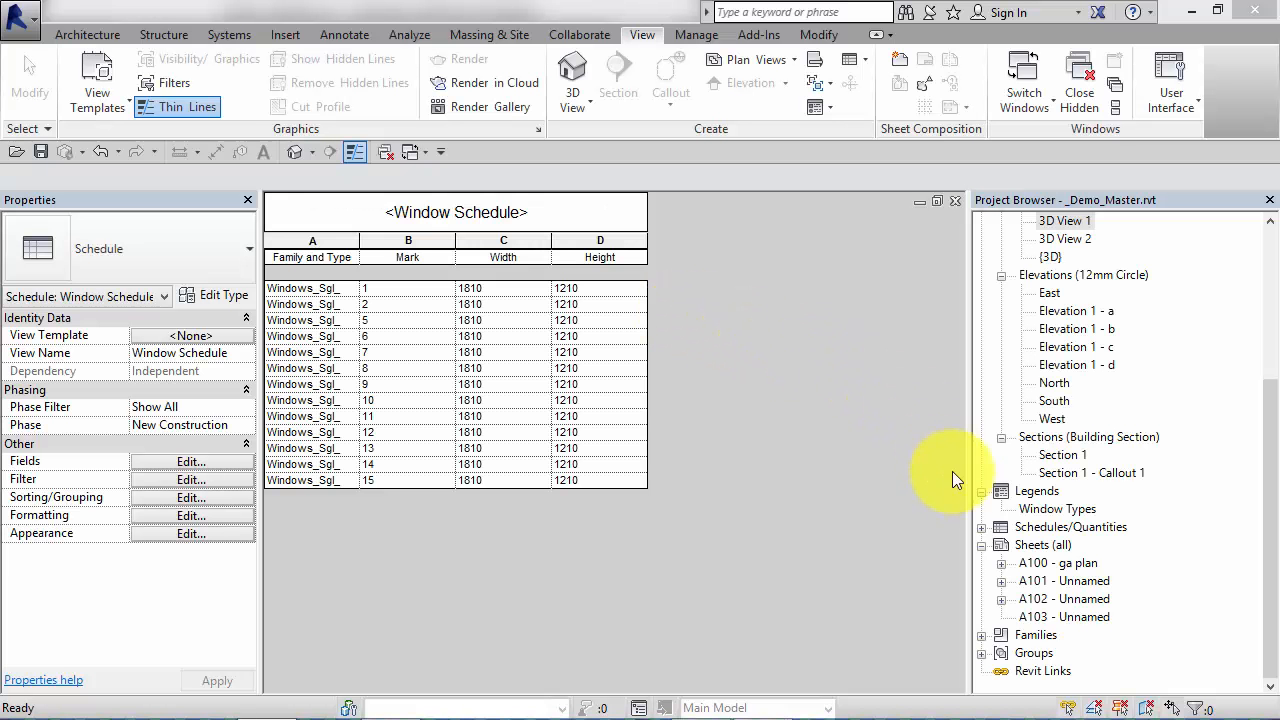
# Step: List the project's schedules in the browser and open sheet A103 - Unnamed
pyautogui.click(982, 527)
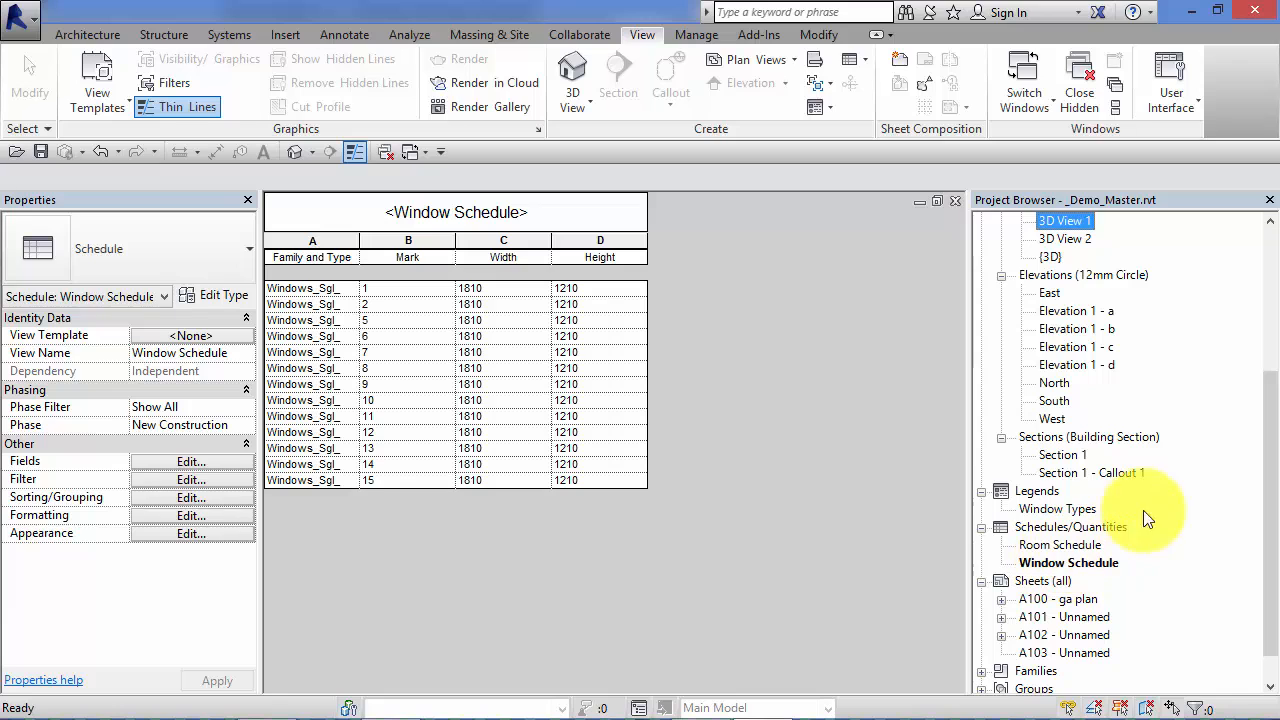
pyautogui.moveTo(1272, 515); pyautogui.dragTo(1267, 549)
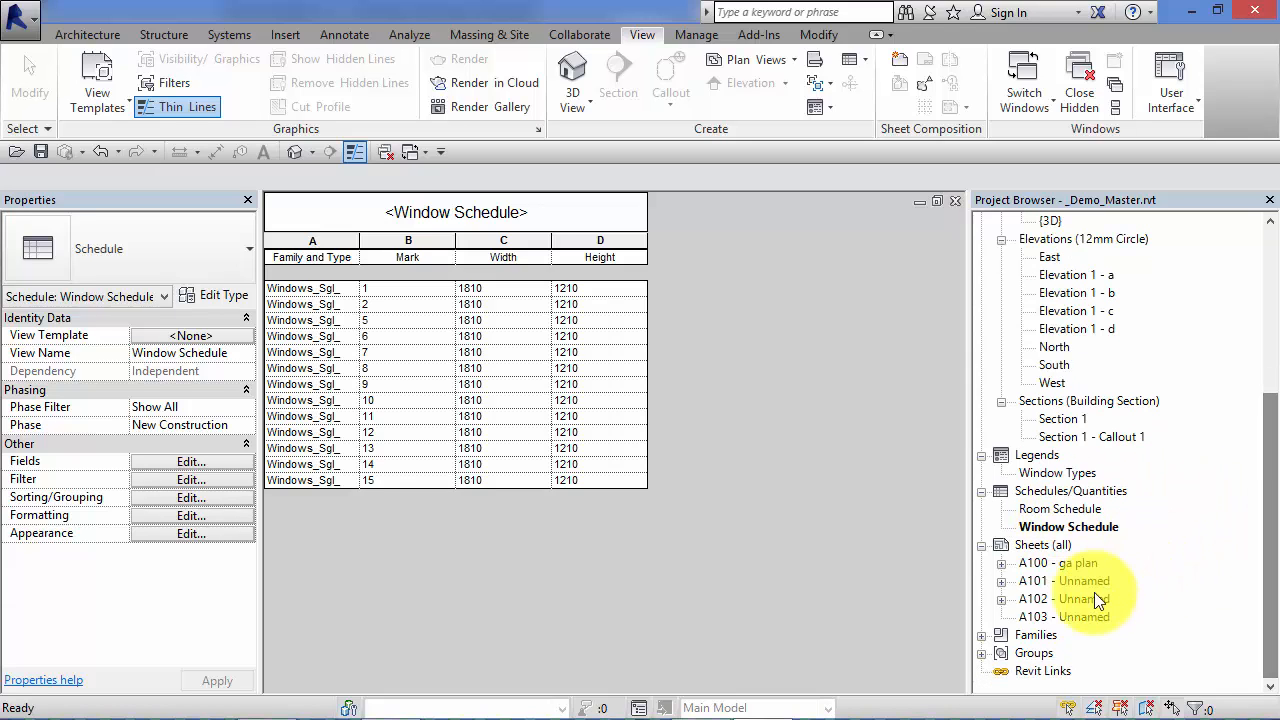
pyautogui.doubleClick(1082, 620)
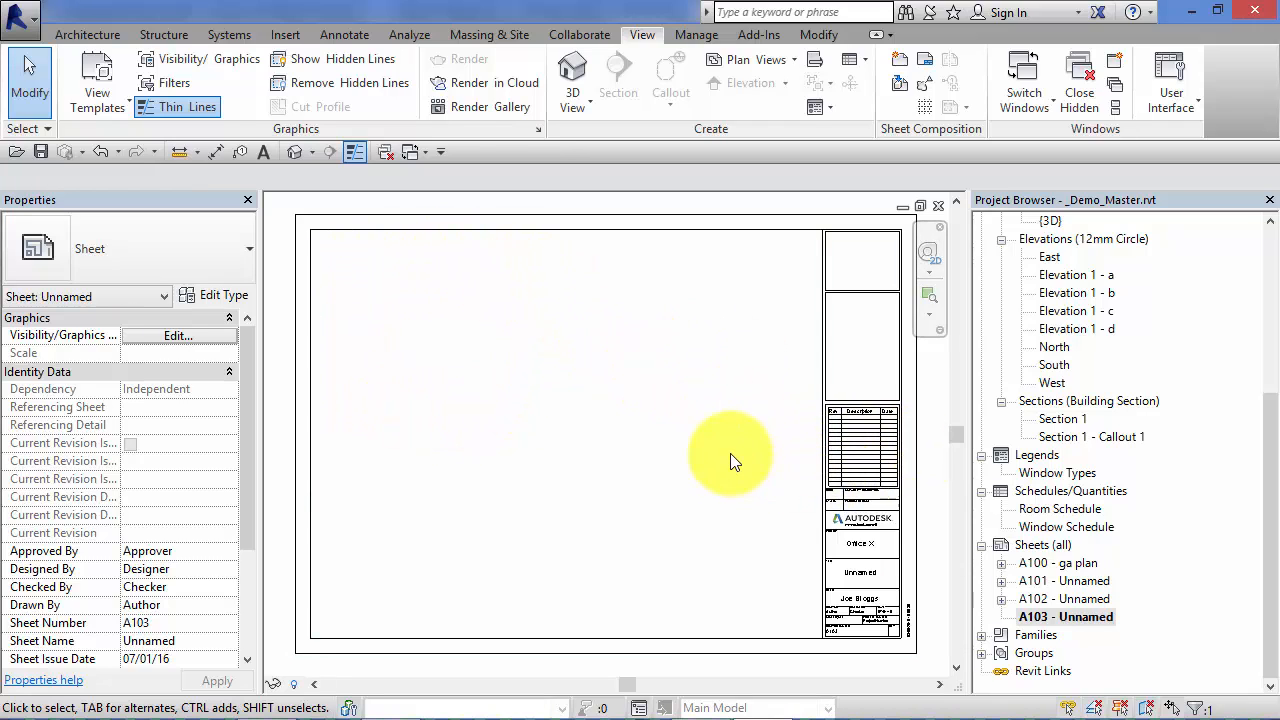
# Step: Place the Window Schedule on the upper-left part of sheet A103, inside the title block border
pyautogui.click(1048, 528)
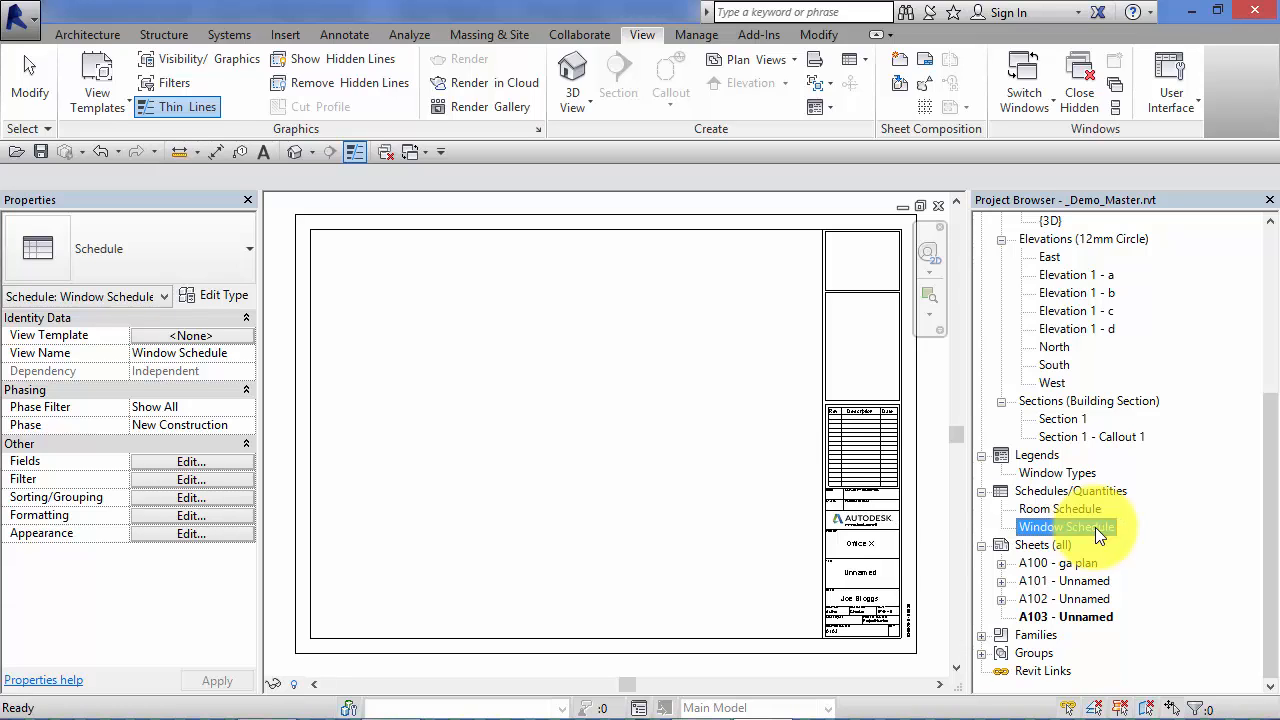
pyautogui.click(1095, 527)
pyautogui.moveTo(1085, 522); pyautogui.dragTo(472, 348)
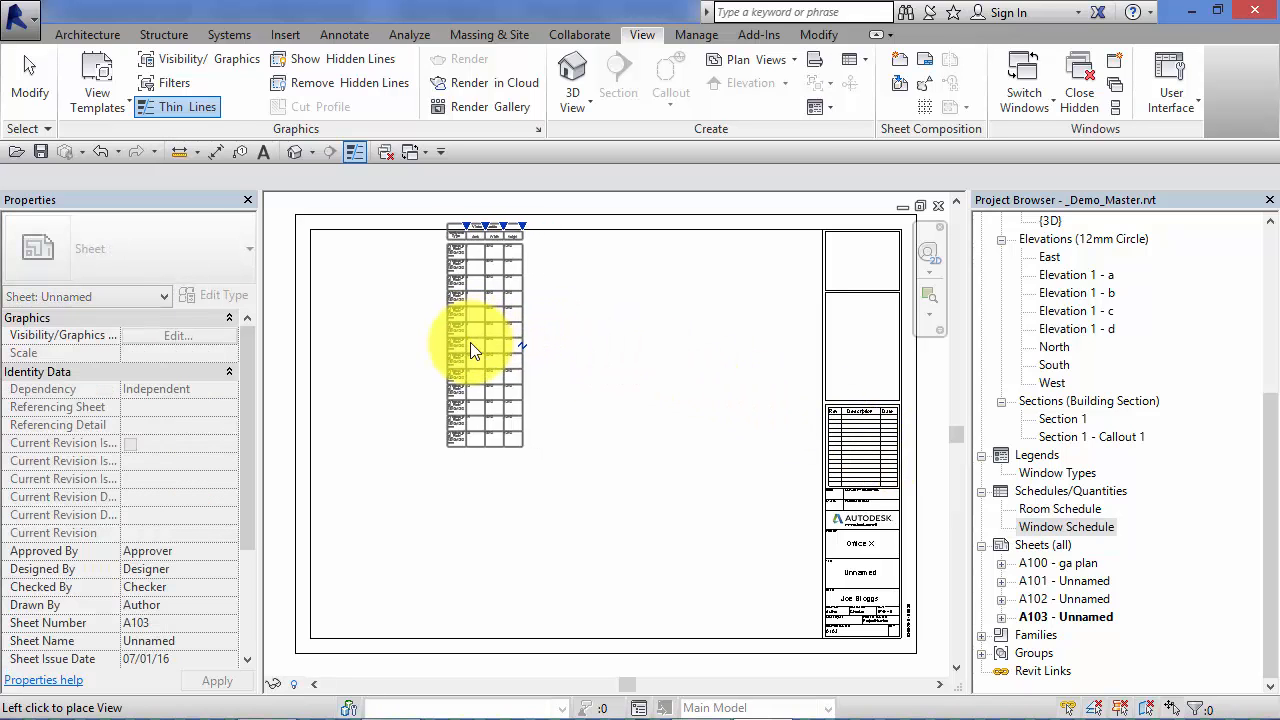
pyautogui.click(398, 366)
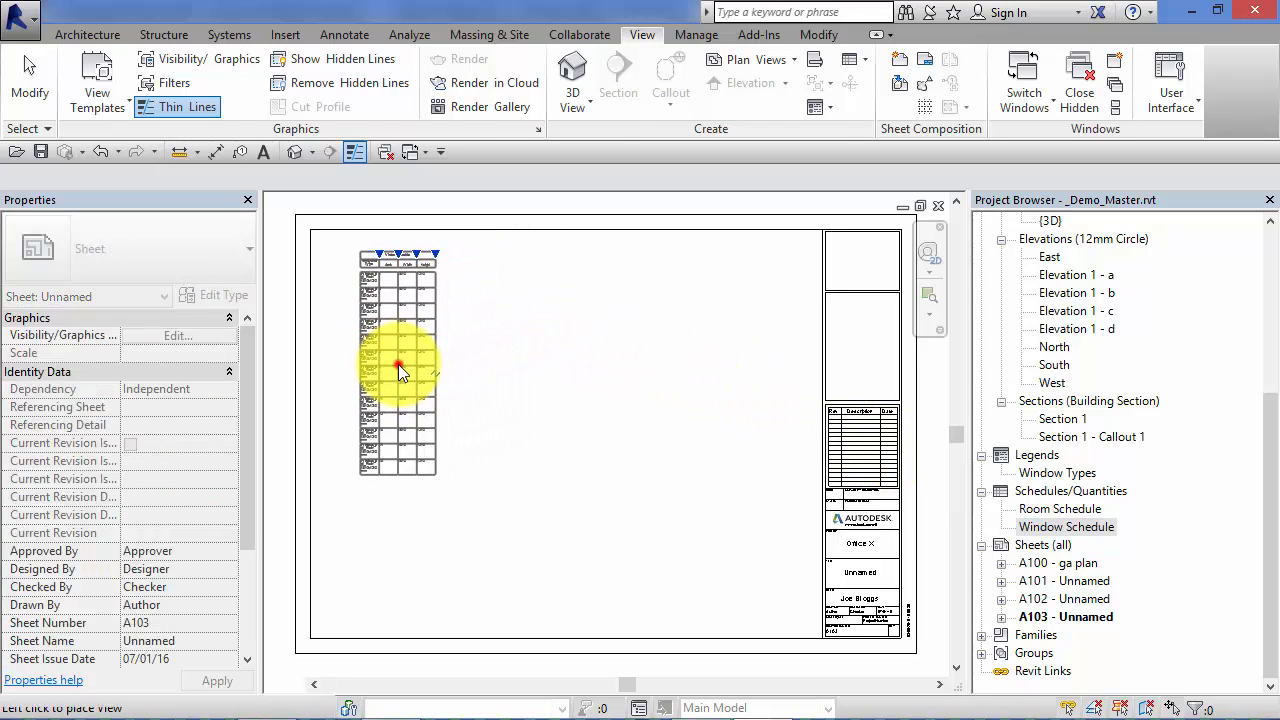
pyautogui.scroll(3, 314, 290)
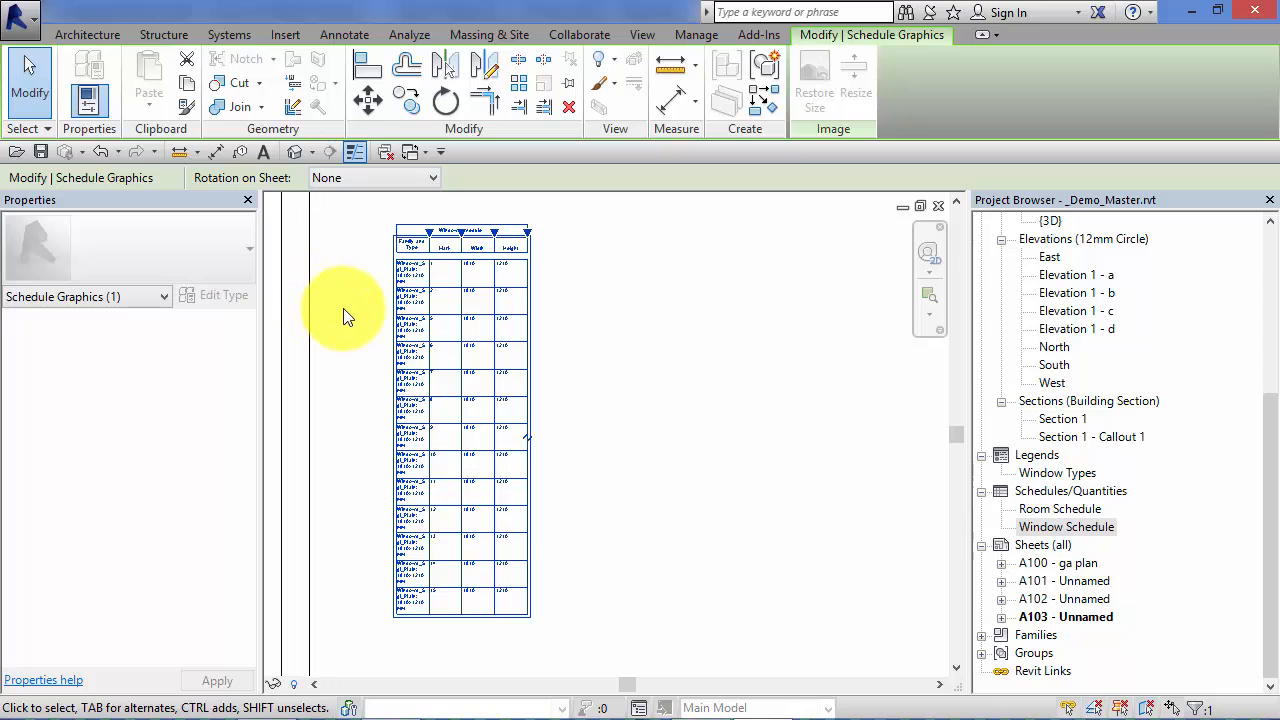
pyautogui.scroll(1, 343, 309)
pyautogui.moveTo(353, 323); pyautogui.dragTo(339, 325, button='middle')
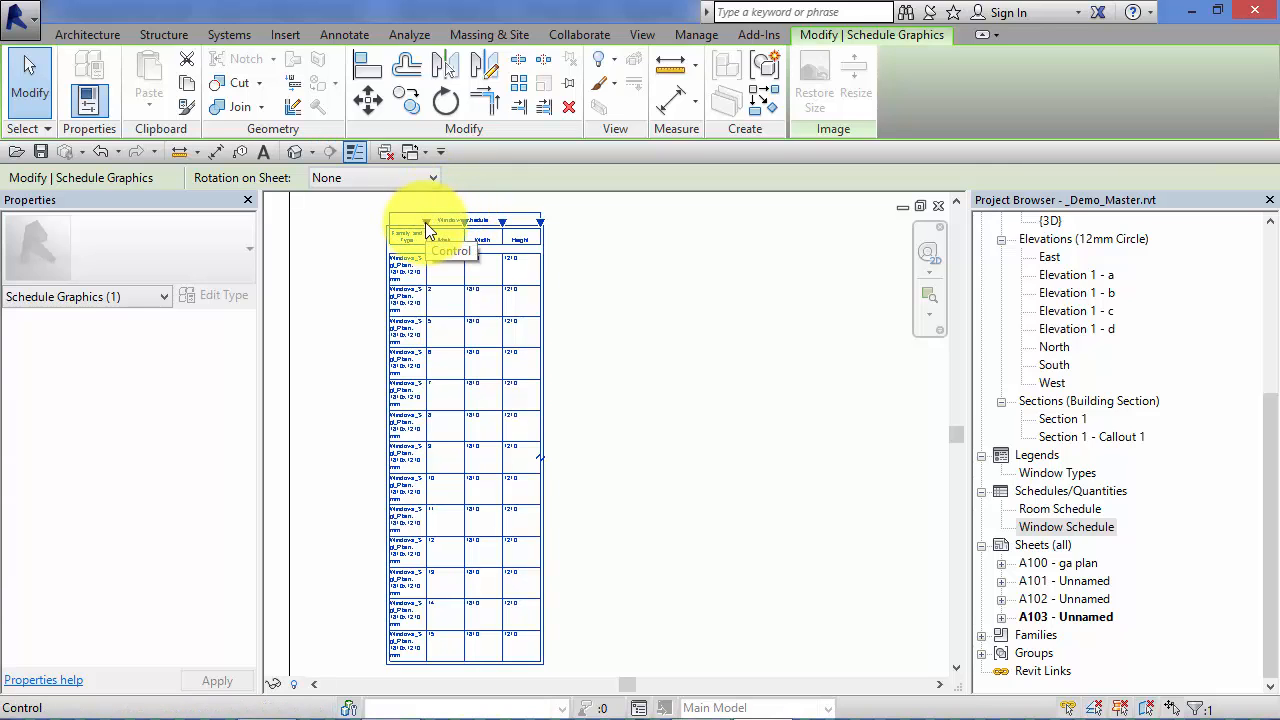
# Step: Widen the Family and Type column of the placed Window Schedule so each entry fits on a single line
pyautogui.moveTo(425, 222); pyautogui.dragTo(520, 234)
pyautogui.scroll(3, 481, 253)
pyautogui.moveTo(480, 277); pyautogui.dragTo(518, 350, button='middle')
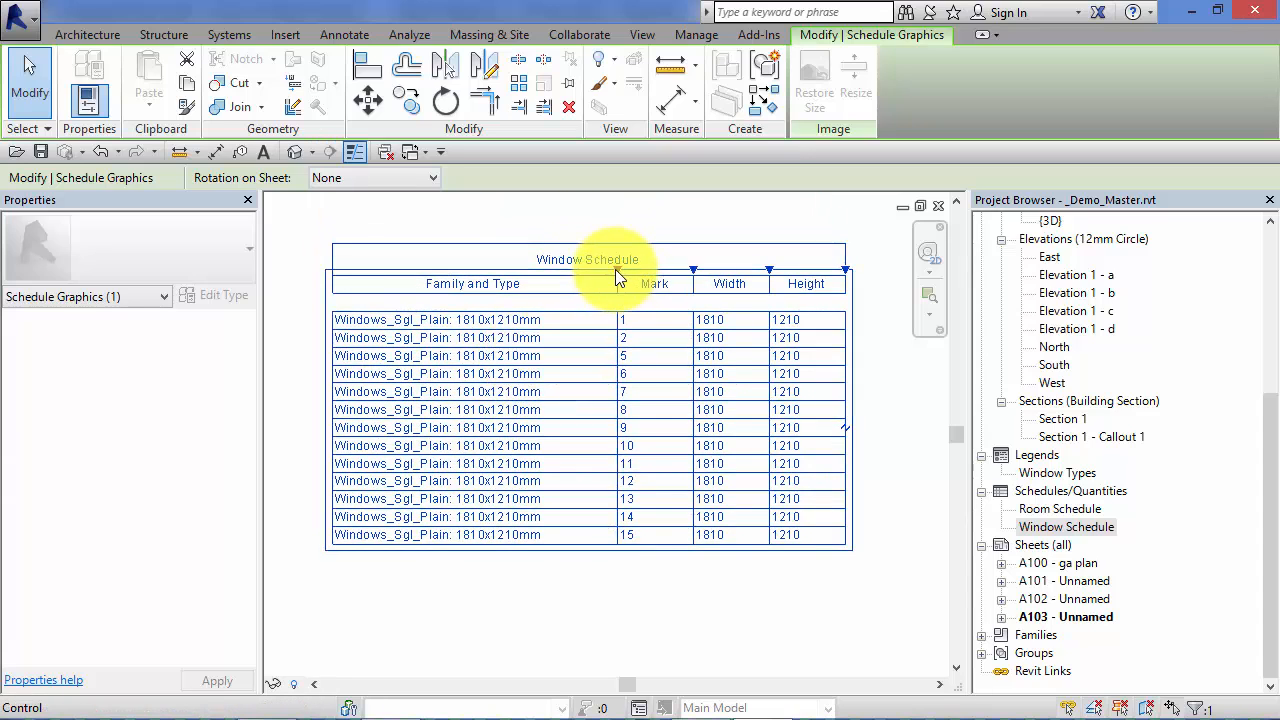
pyautogui.moveTo(615, 270); pyautogui.dragTo(468, 280)
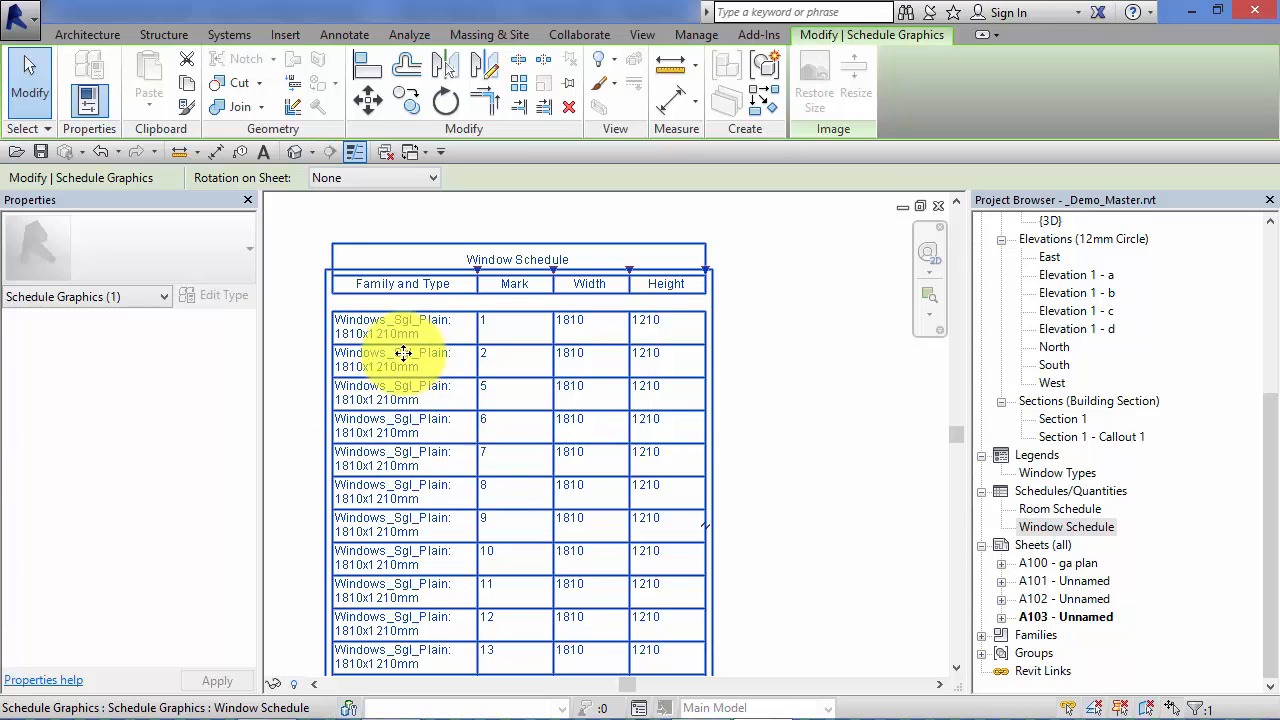
pyautogui.moveTo(478, 270); pyautogui.dragTo(641, 272)
pyautogui.scroll(-2, 618, 500)
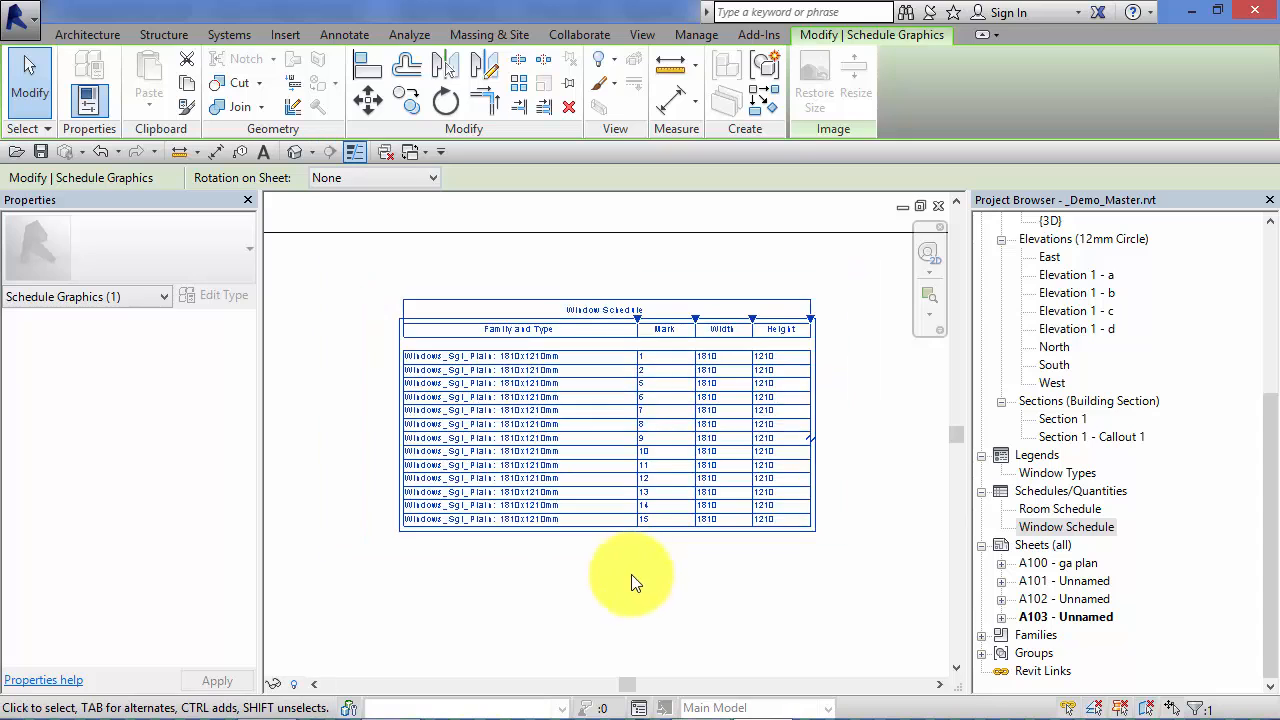
pyautogui.moveTo(614, 580); pyautogui.dragTo(571, 557, button='middle')
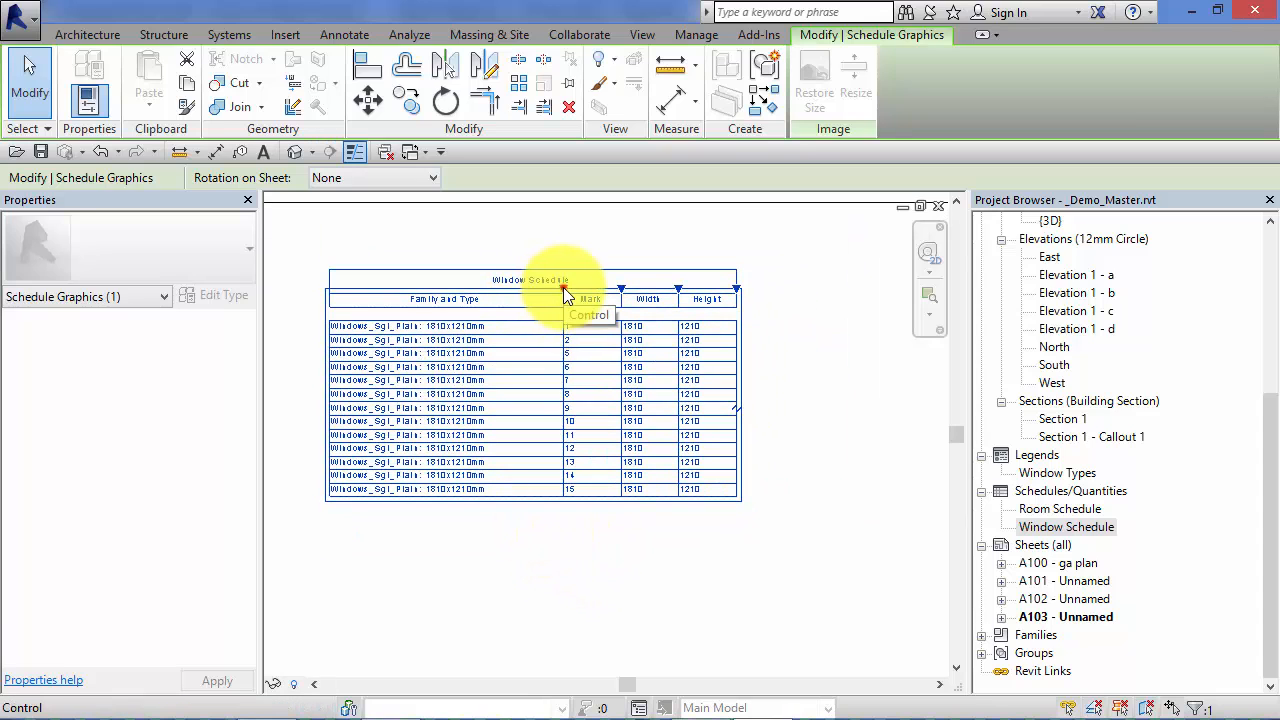
pyautogui.moveTo(563, 289); pyautogui.dragTo(540, 290)
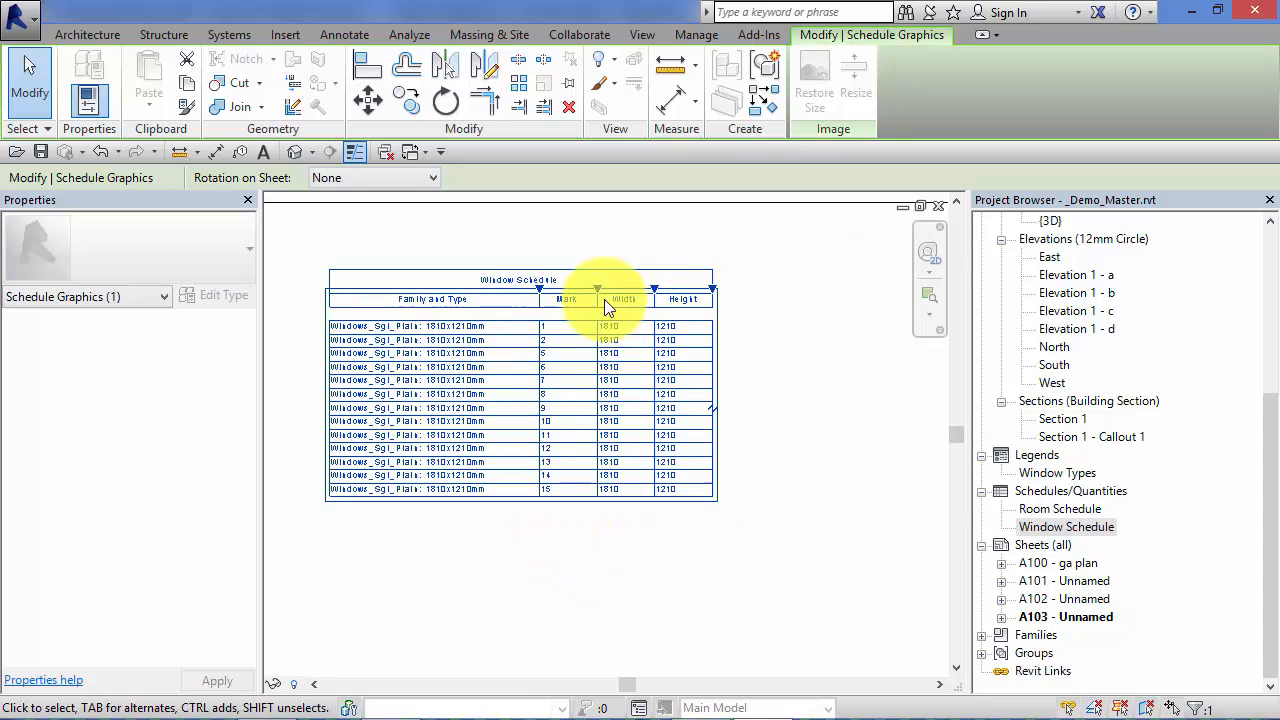
# Step: Split the Window Schedule on the sheet into two side-by-side sections and slightly extend the lower edge of the first section
pyautogui.moveTo(808, 383); pyautogui.dragTo(771, 350, button='middle')
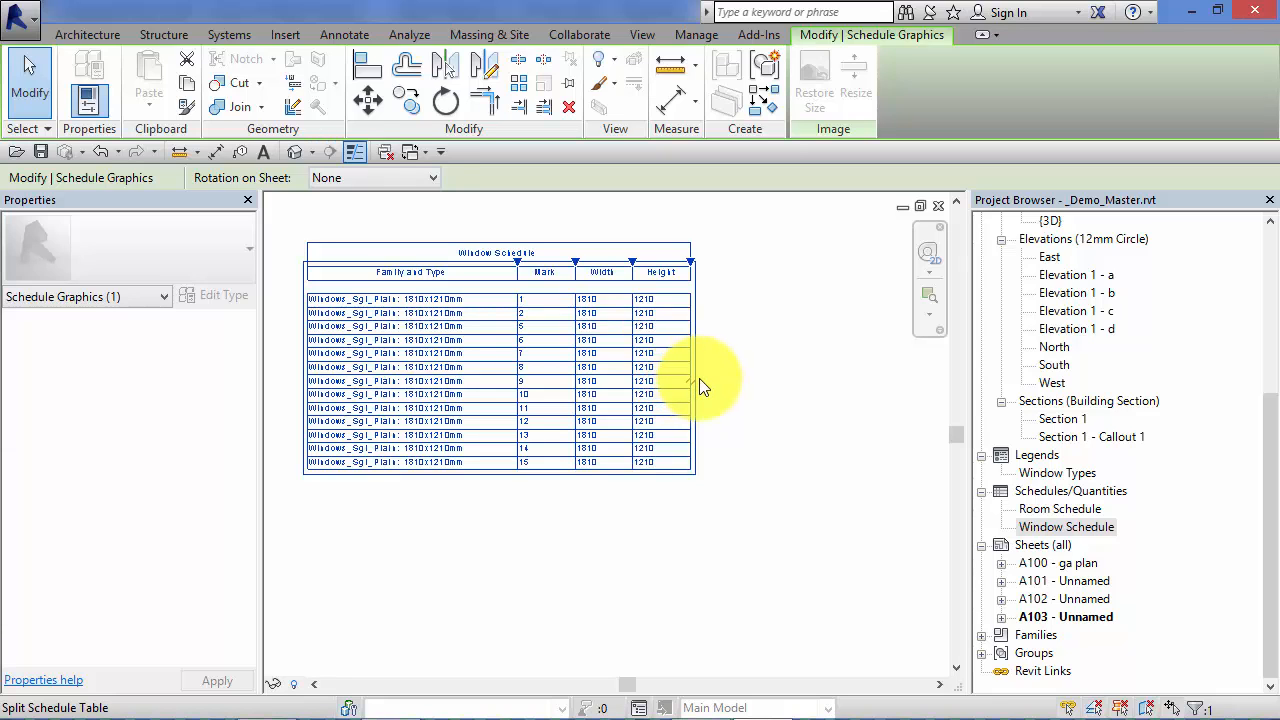
pyautogui.scroll(-2, 698, 380)
pyautogui.scroll(-1, 704, 378)
pyautogui.moveTo(704, 378); pyautogui.dragTo(560, 337, button='middle')
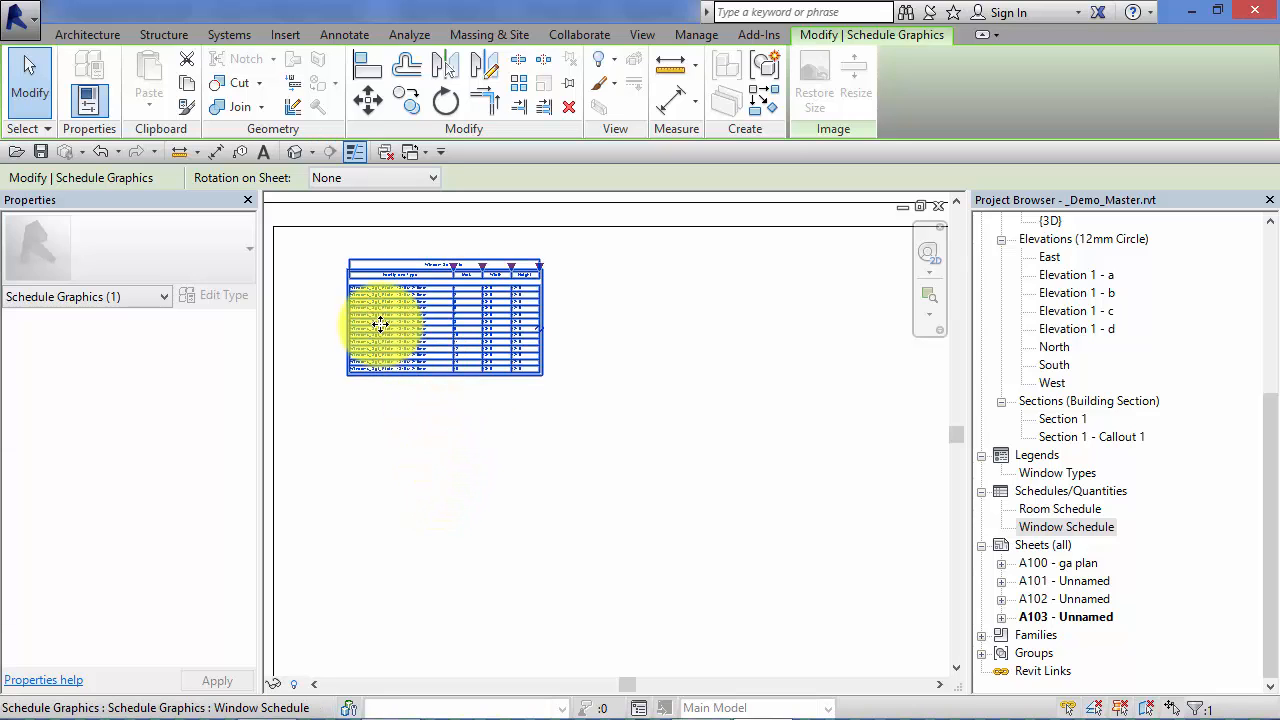
pyautogui.click(538, 328)
pyautogui.moveTo(573, 358); pyautogui.dragTo(632, 438, button='middle')
pyautogui.scroll(3, 560, 367)
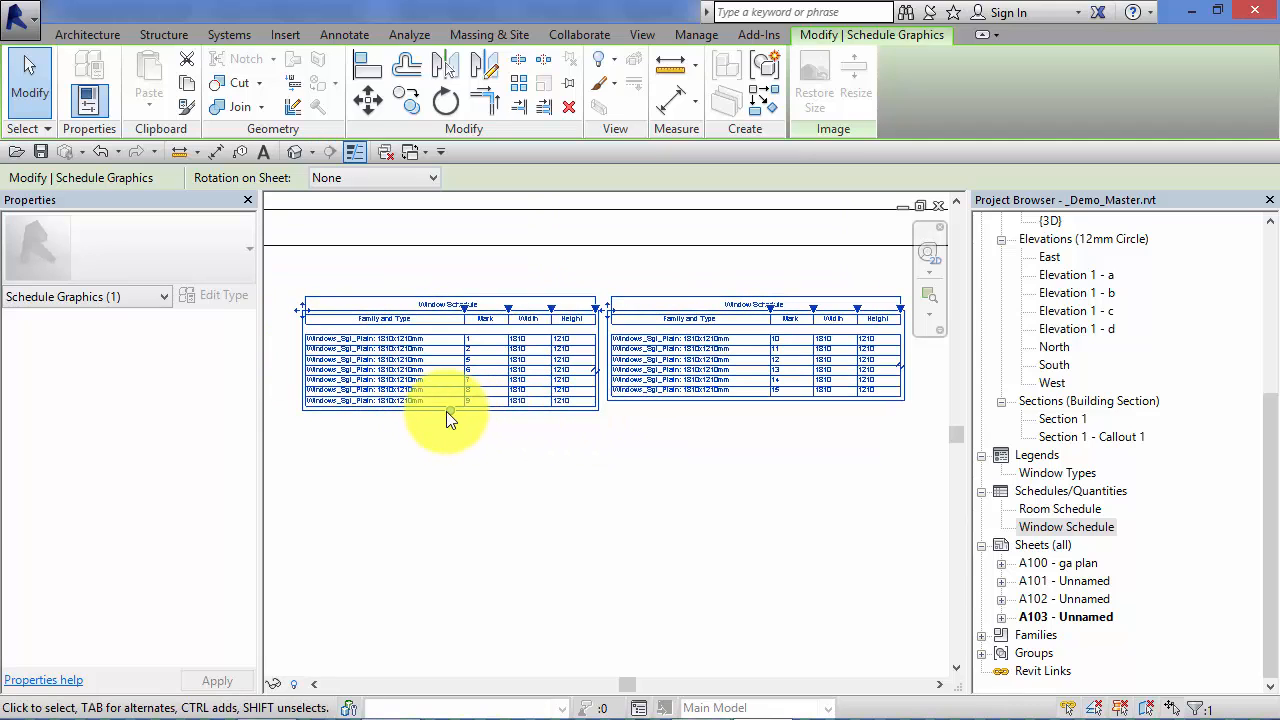
pyautogui.moveTo(450, 410)
pyautogui.mouseDown()
pyautogui.moveTo(452, 463)
pyautogui.moveTo(458, 375)
pyautogui.moveTo(462, 465)
pyautogui.moveTo(447, 459)
pyautogui.moveTo(446, 403)
pyautogui.moveTo(457, 418)
pyautogui.mouseUp()
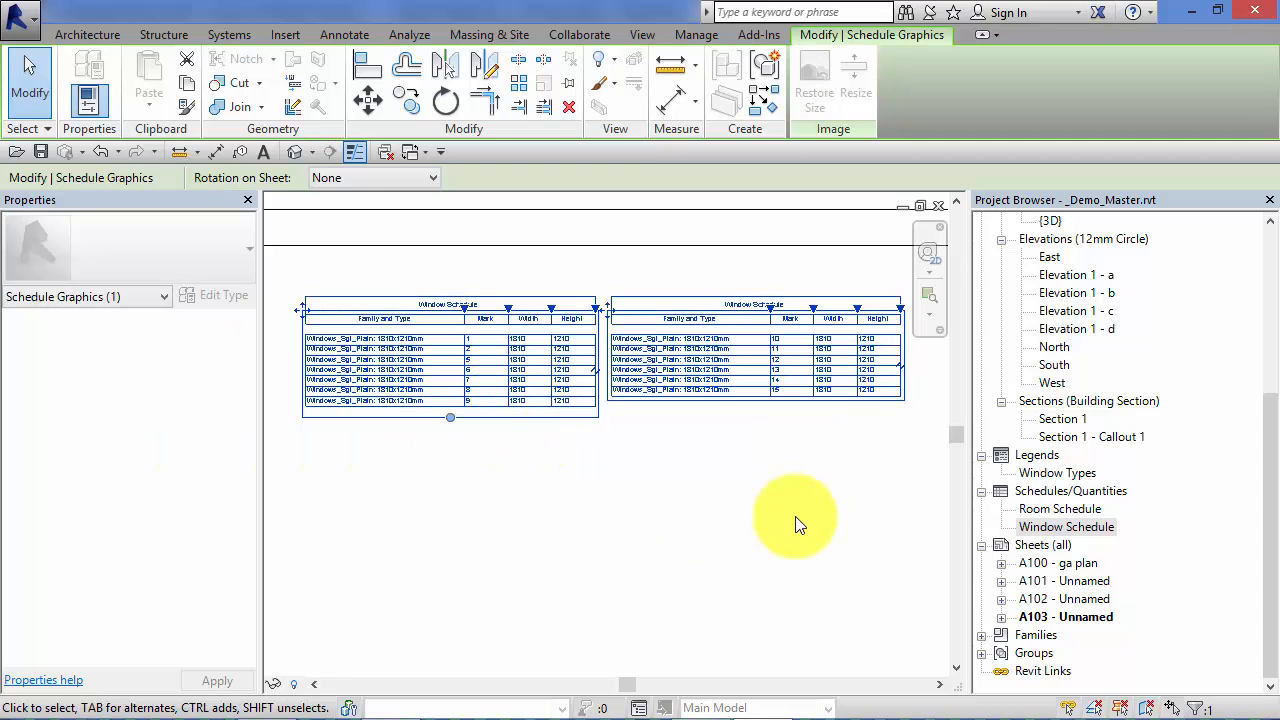
# Step: Split the second section of the Window Schedule again to form three side-by-side sections, and deselect the schedule
pyautogui.moveTo(797, 520); pyautogui.dragTo(681, 530, button='middle')
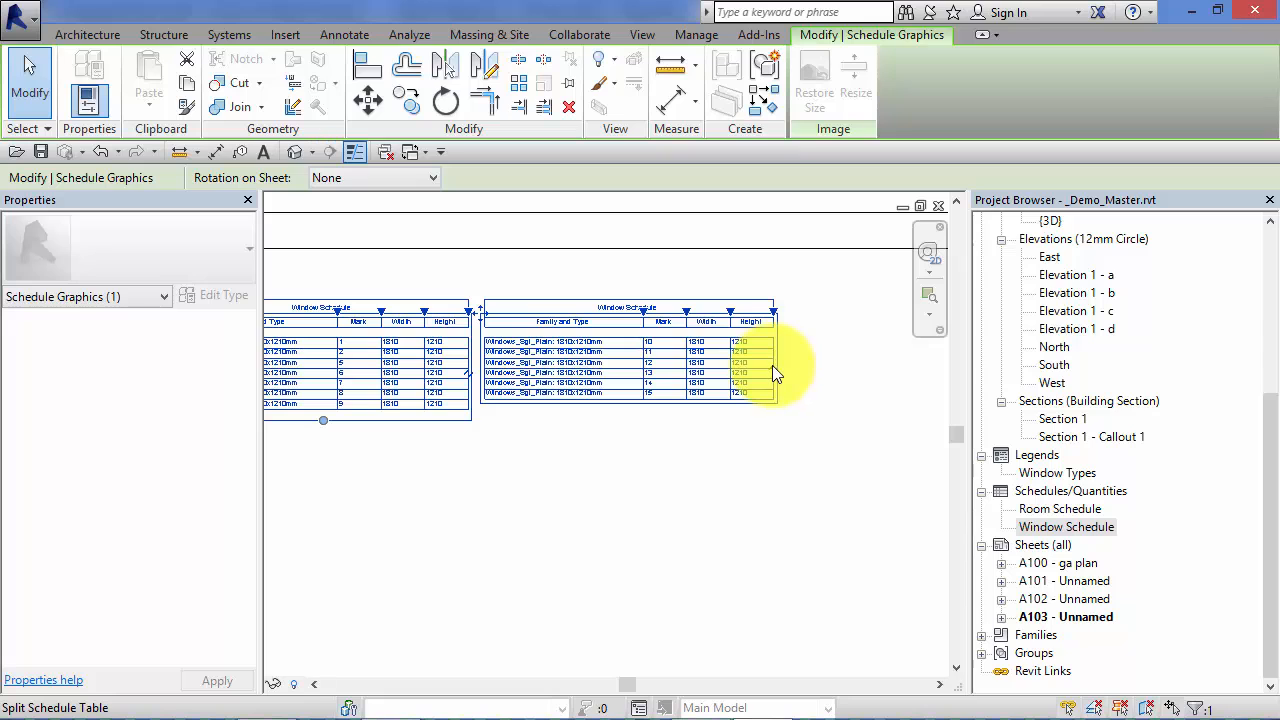
pyautogui.click(763, 454)
pyautogui.scroll(-4, 765, 454)
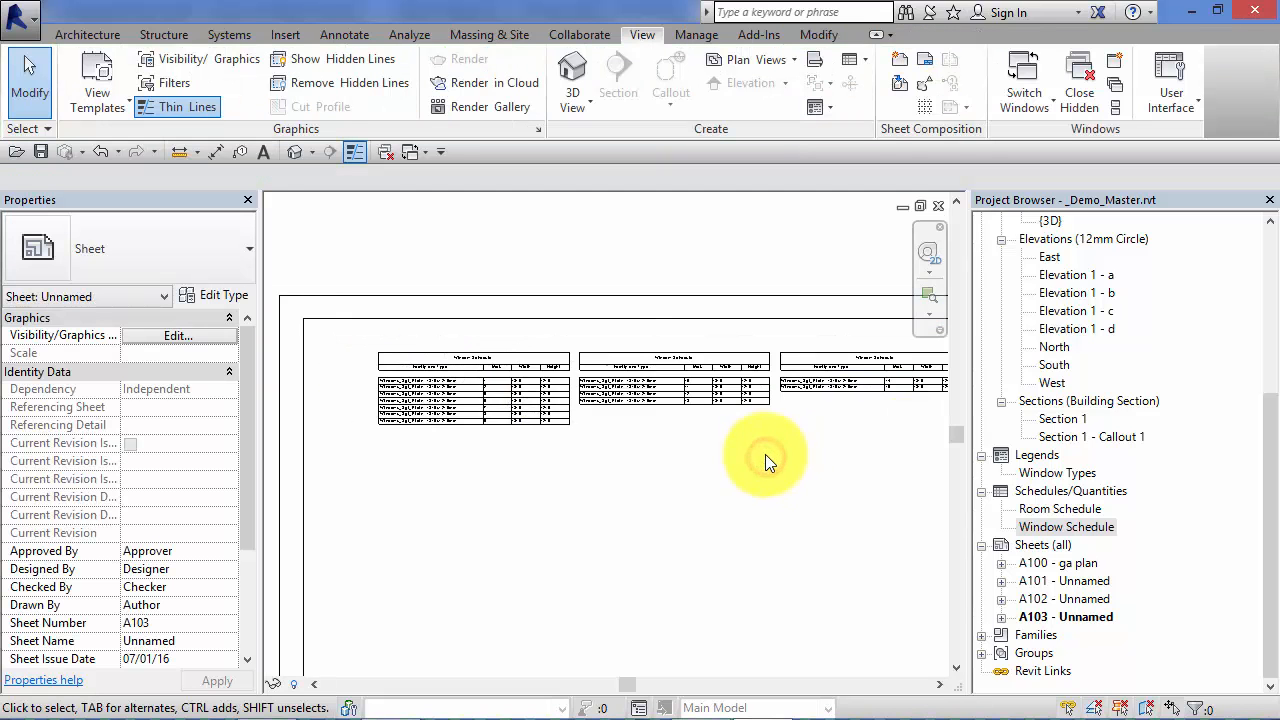
pyautogui.moveTo(790, 496); pyautogui.dragTo(676, 441, button='middle')
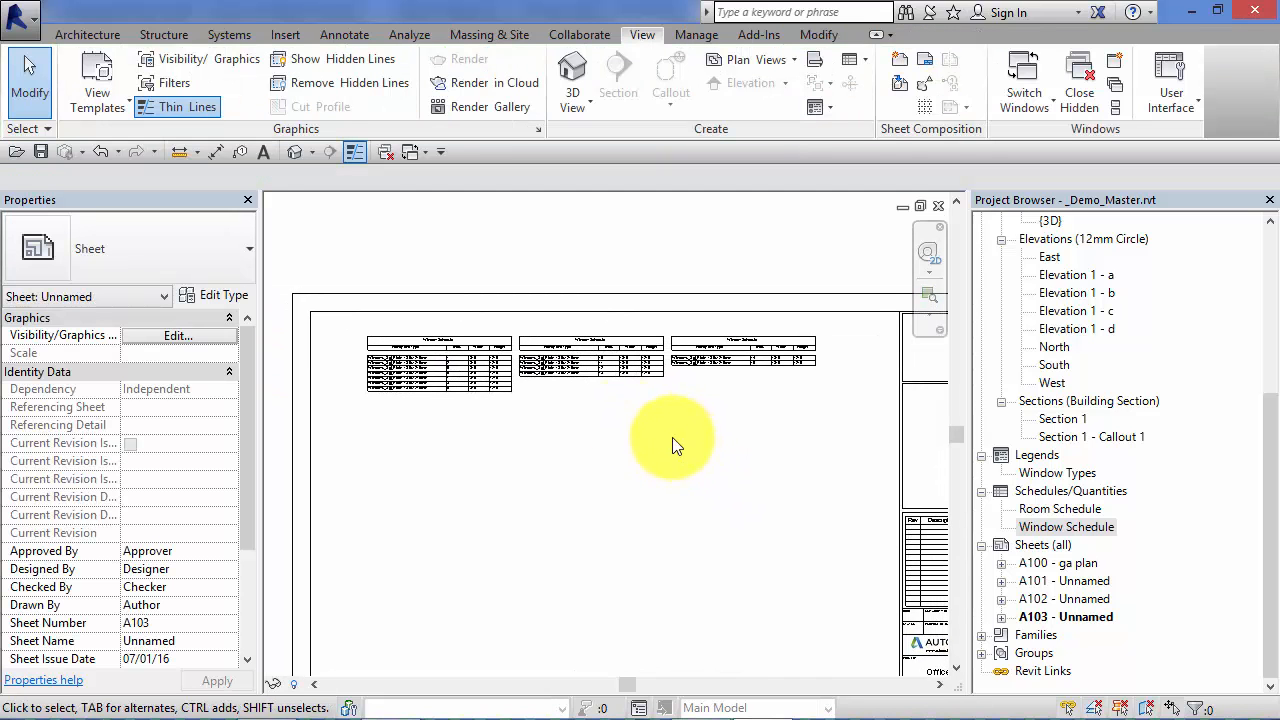